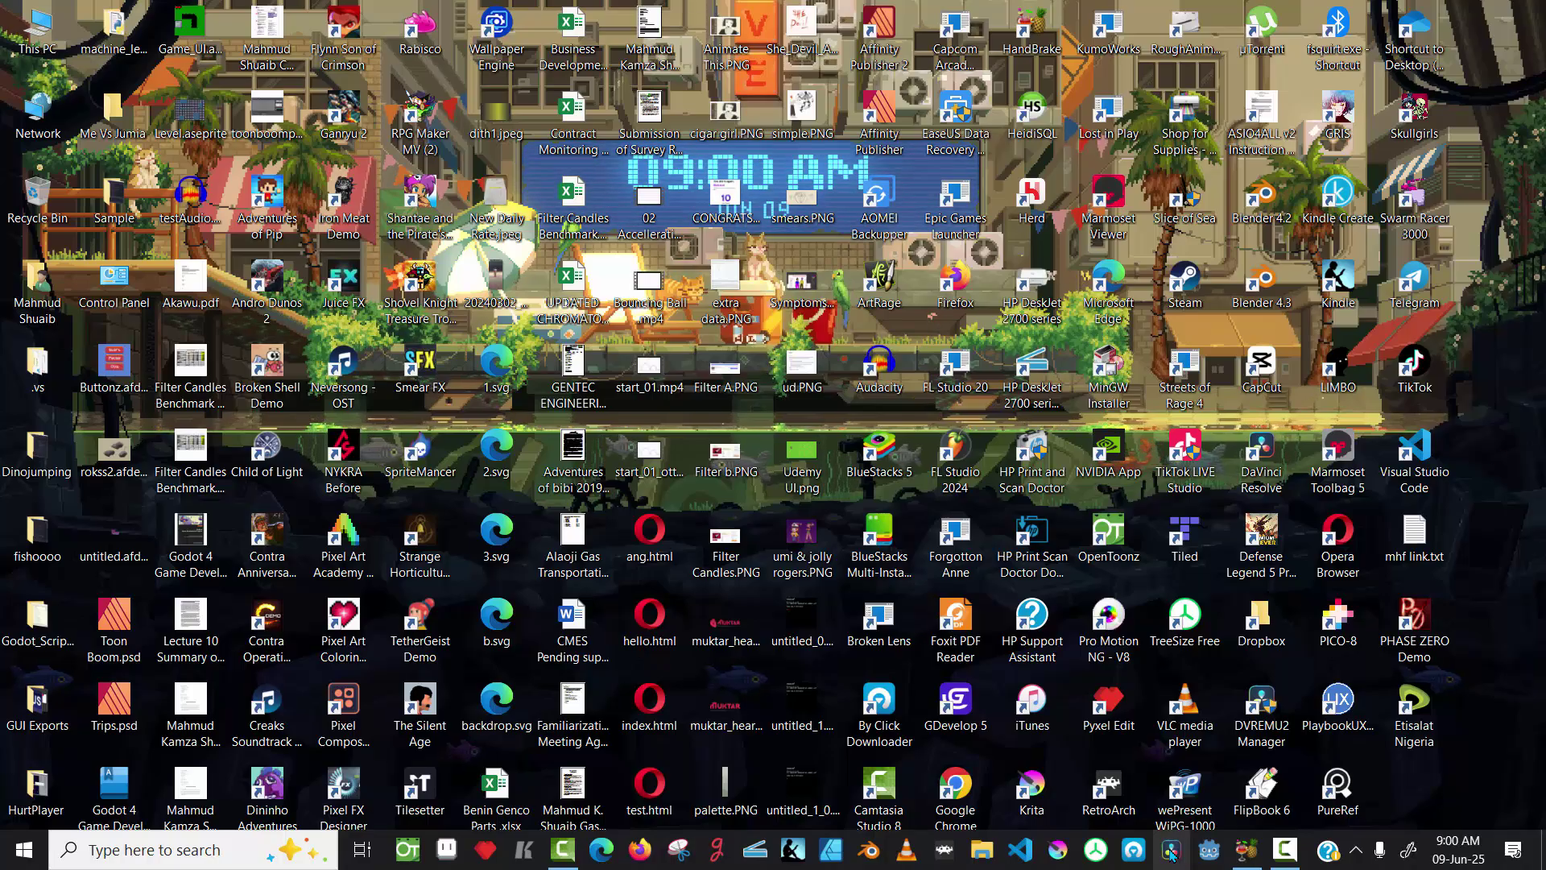
# Step: Hide the icons on the Windows desktop
pyautogui.rightClick(1491, 454)
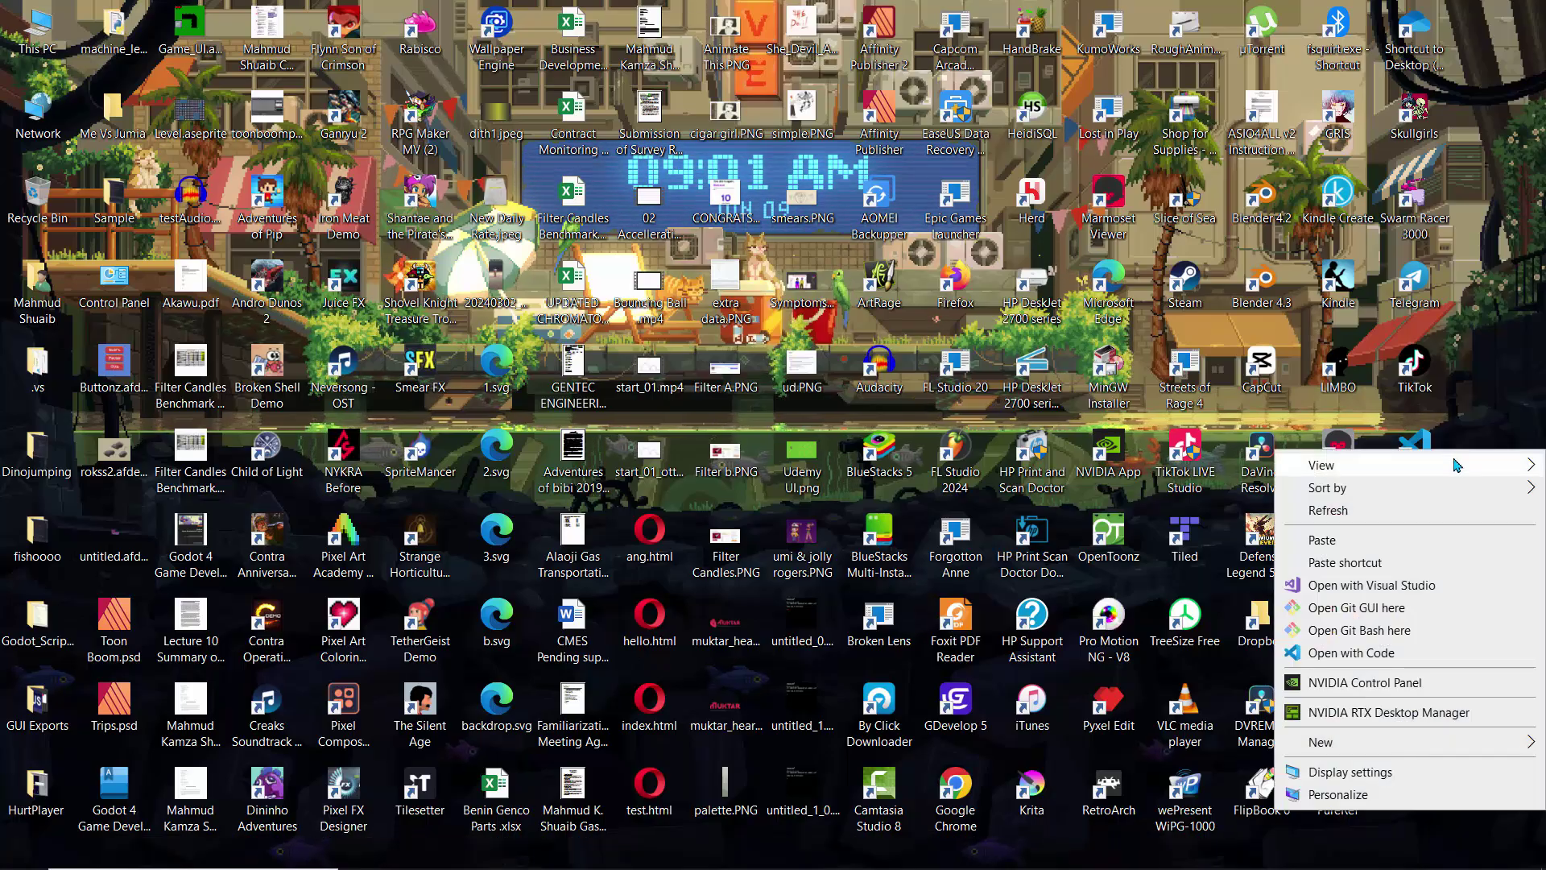
pyautogui.moveTo(1450, 465)
pyautogui.click(1127, 594)
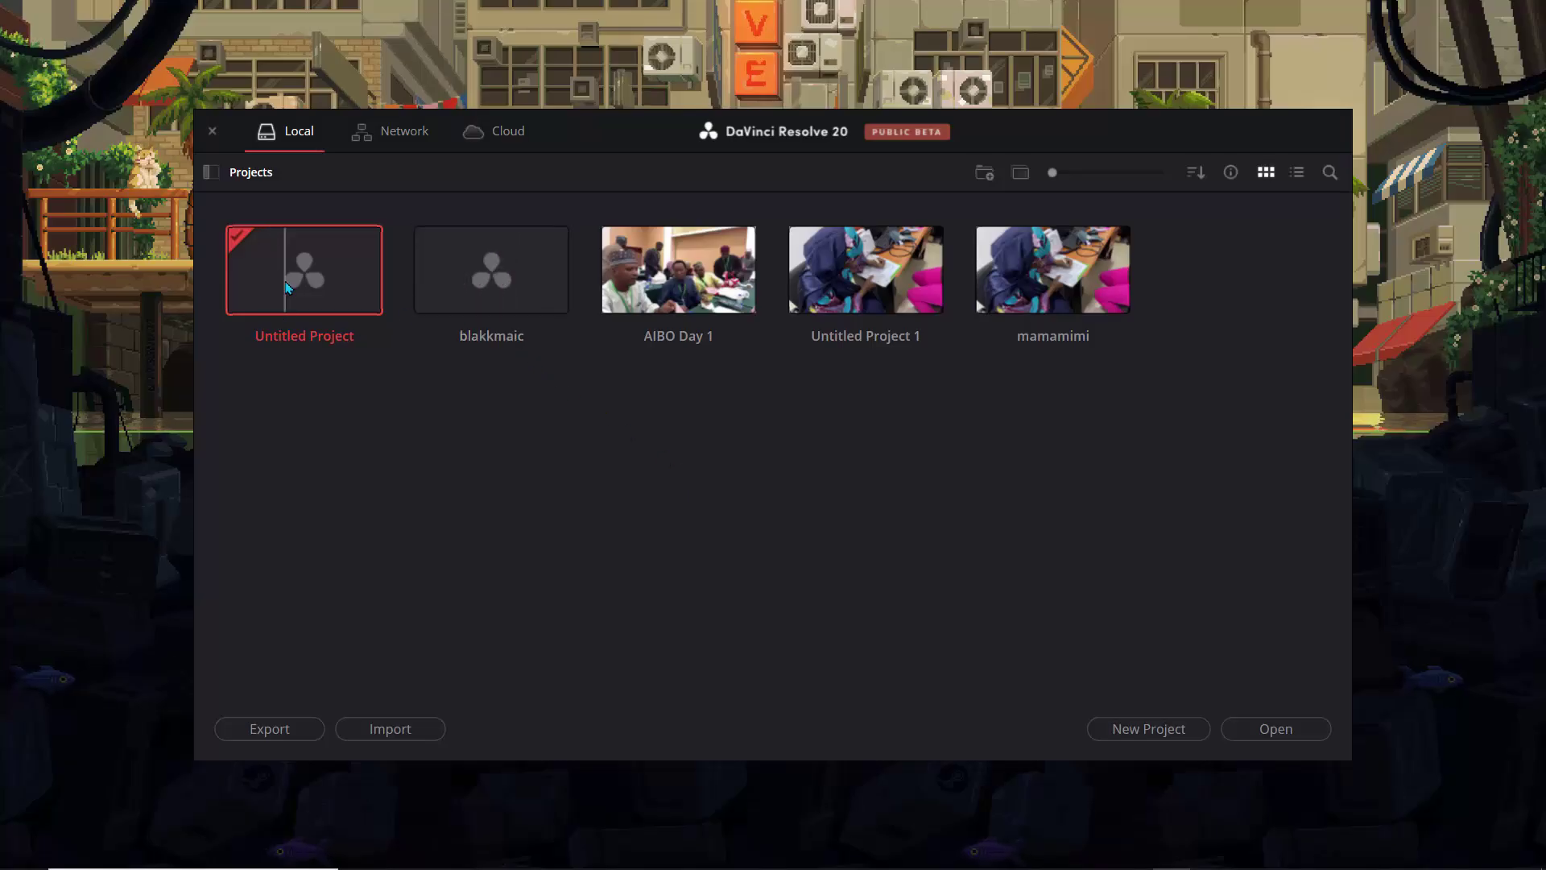
# Step: Create a new project with the default name Untitled Project 2 and go to the Media page
pyautogui.hotkey('ctrl', 'n')
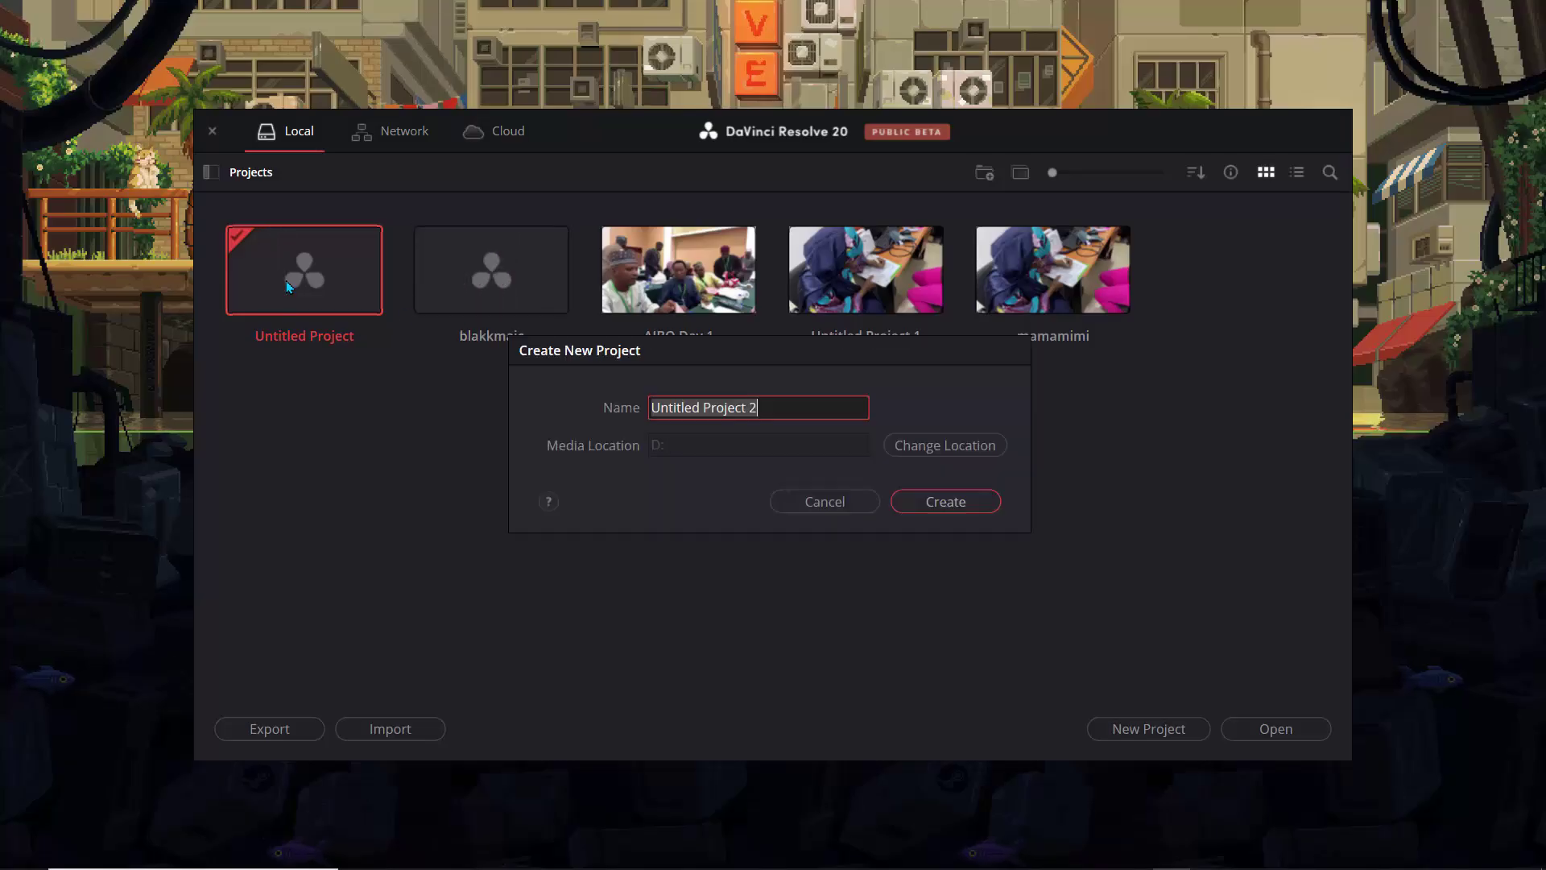
pyautogui.click(939, 511)
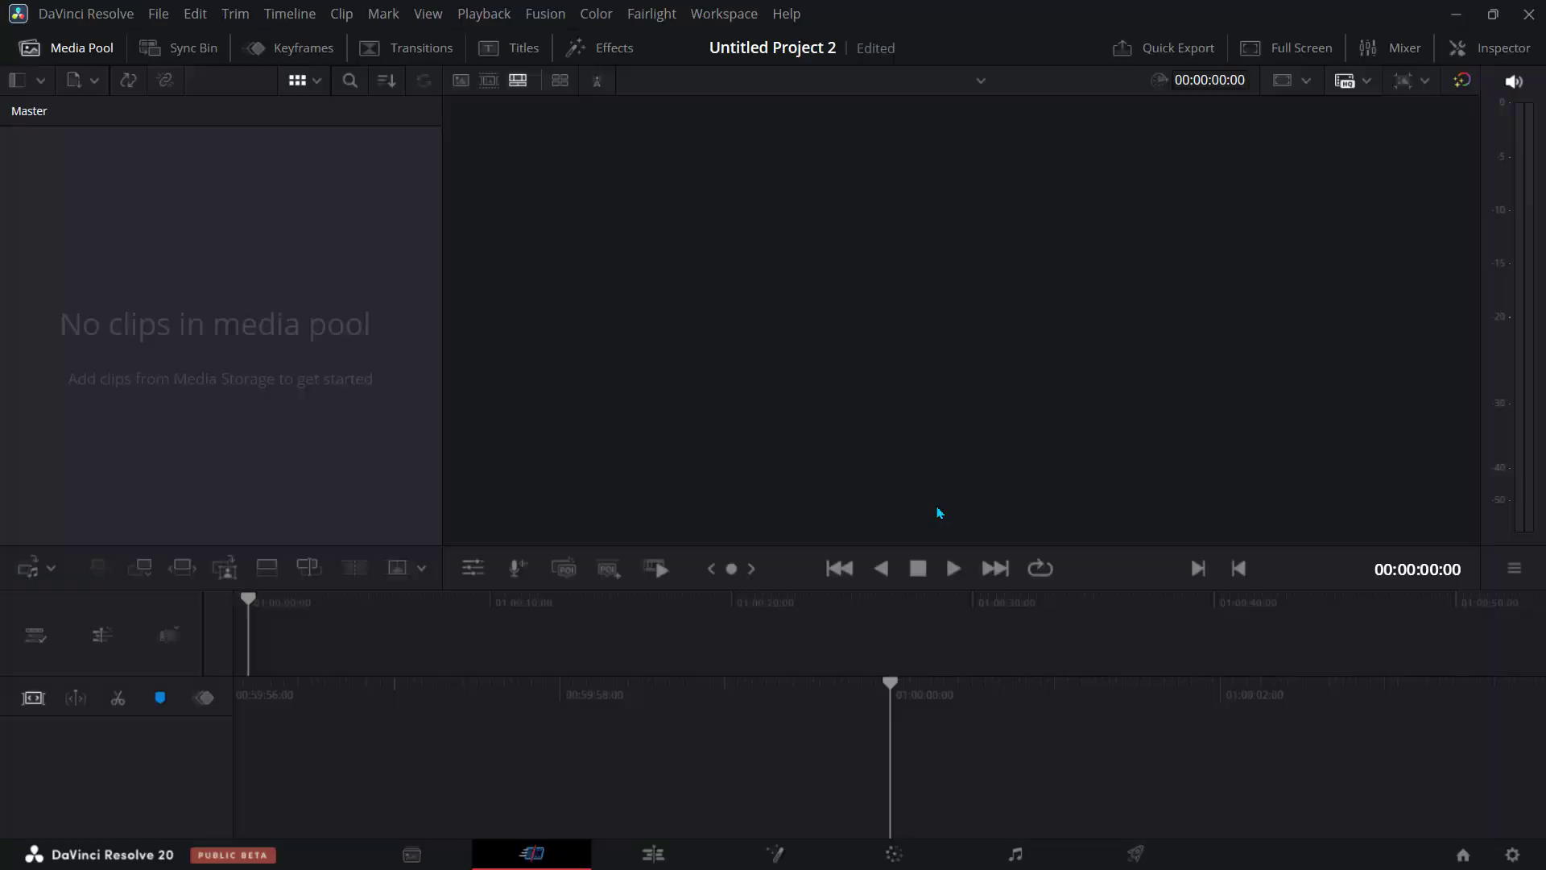
pyautogui.click(422, 853)
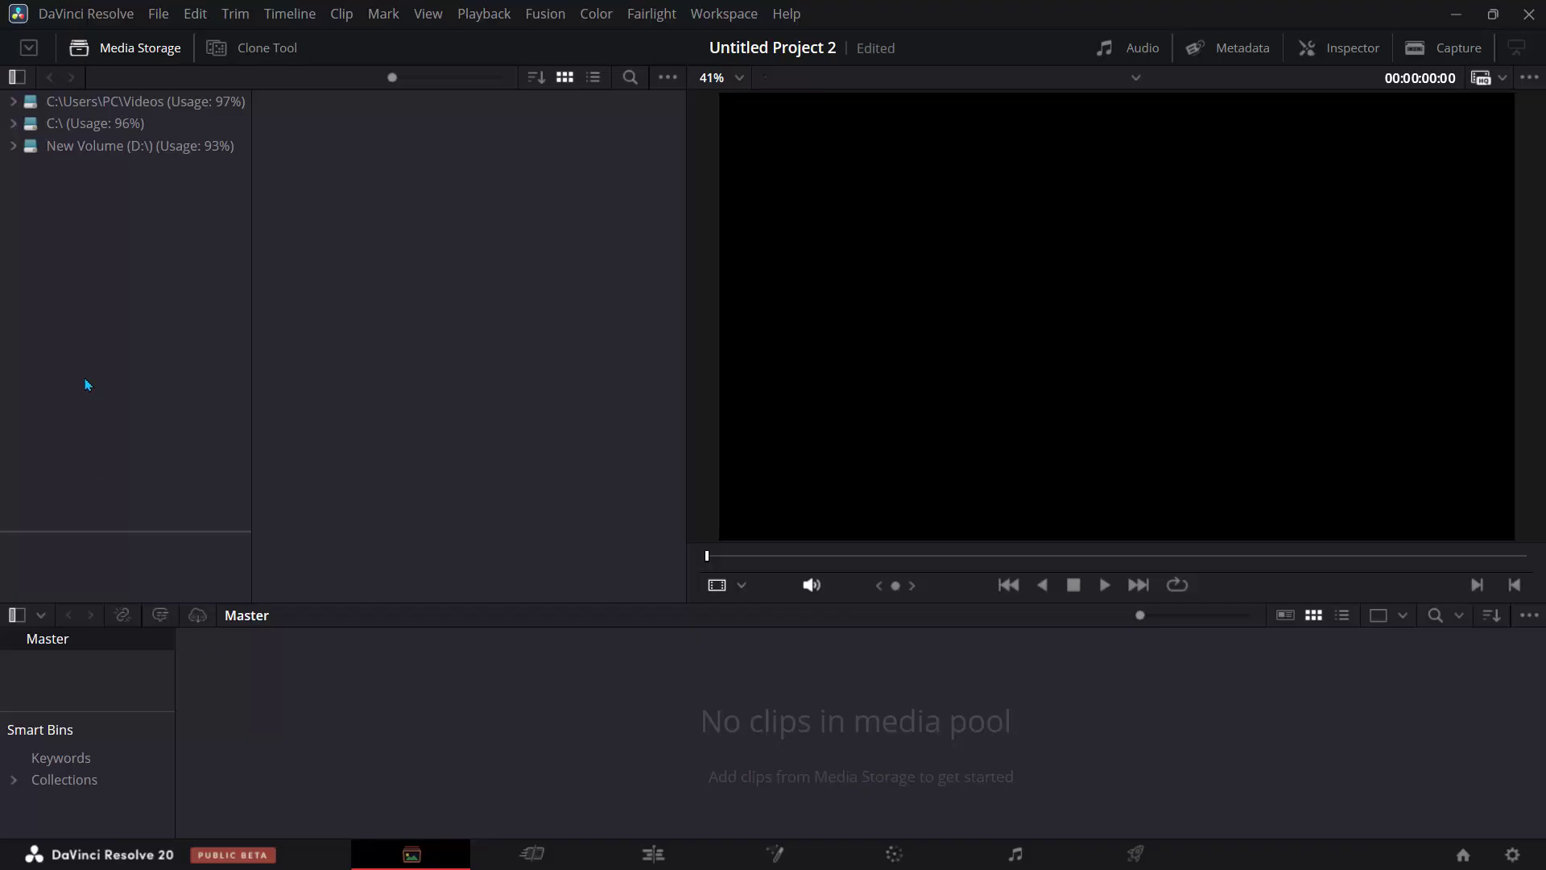
# Step: Browse the media storage on New Volume (D:) to the Media folder inside Beast Cam and blakkmagikk
pyautogui.click(16, 150)
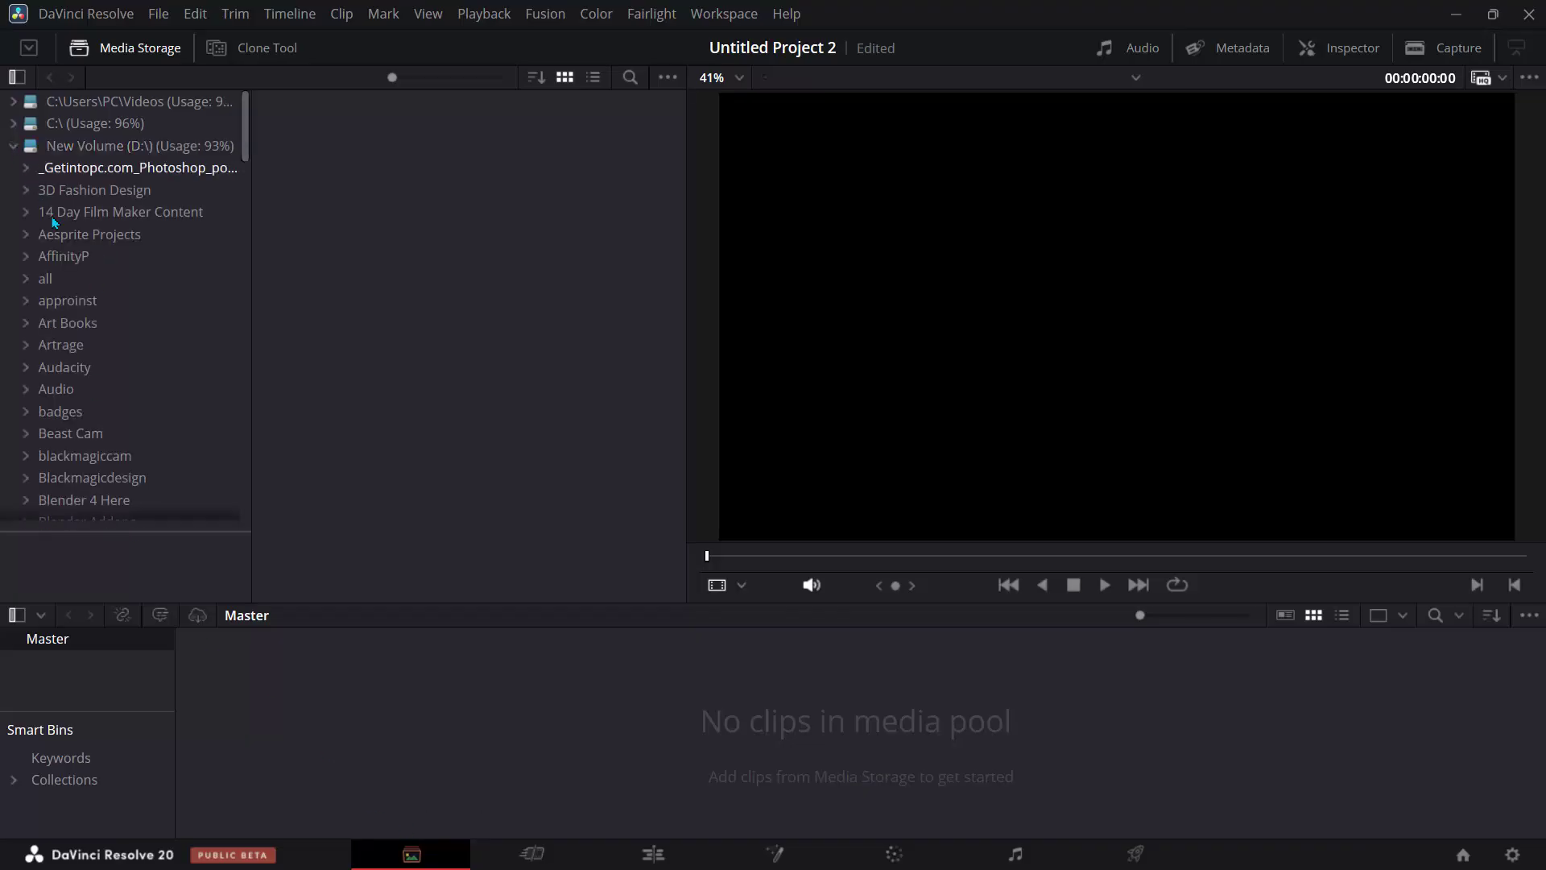
pyautogui.scroll(-2, 94, 301)
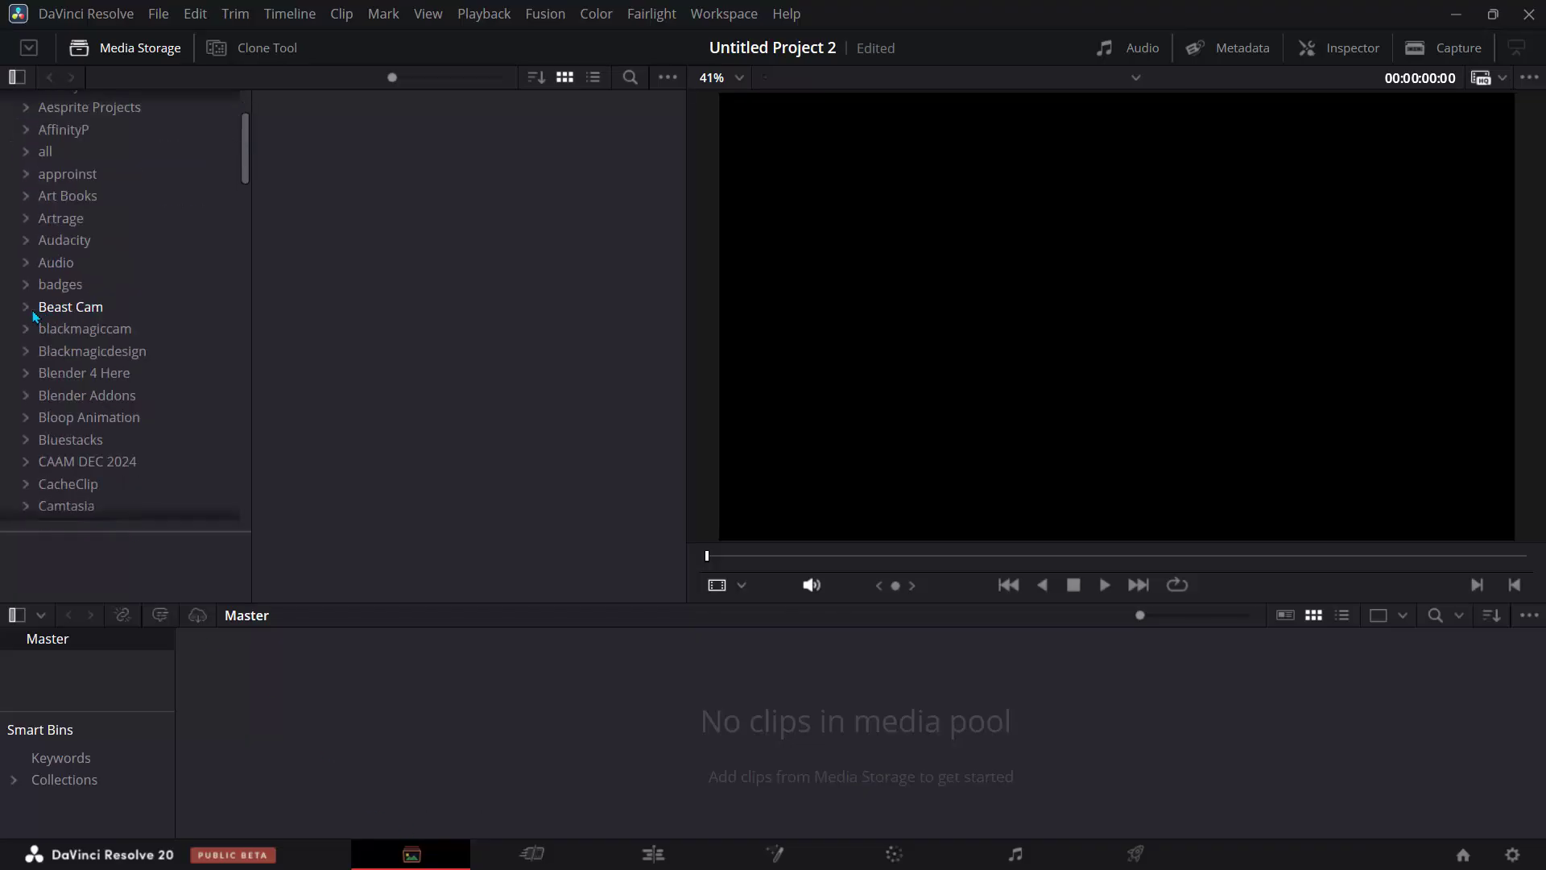
pyautogui.click(27, 307)
pyautogui.scroll(-1, 78, 368)
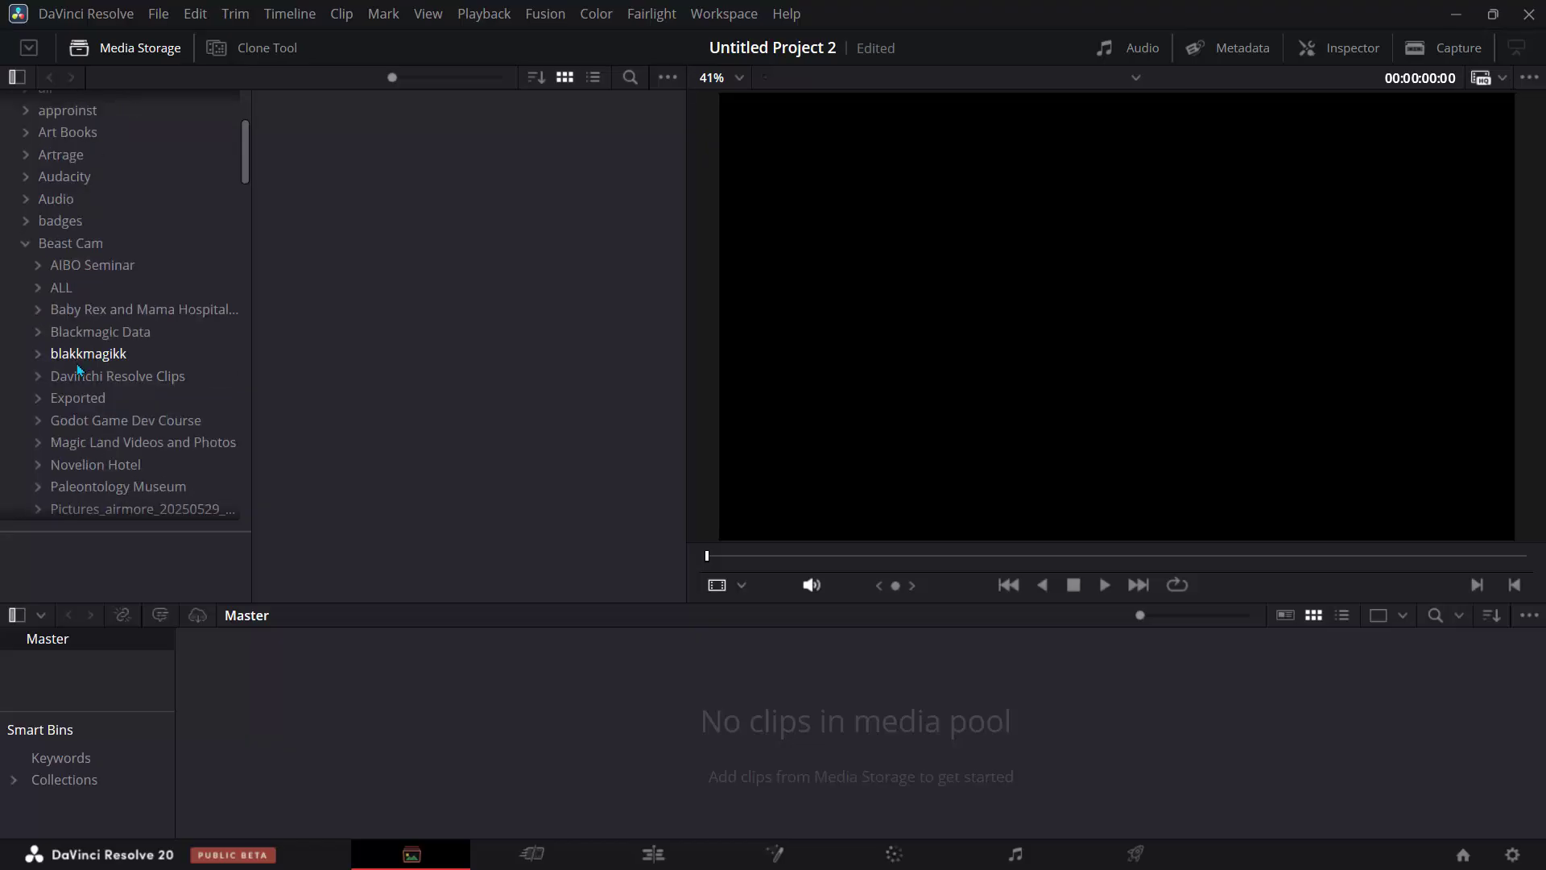
pyautogui.click(42, 357)
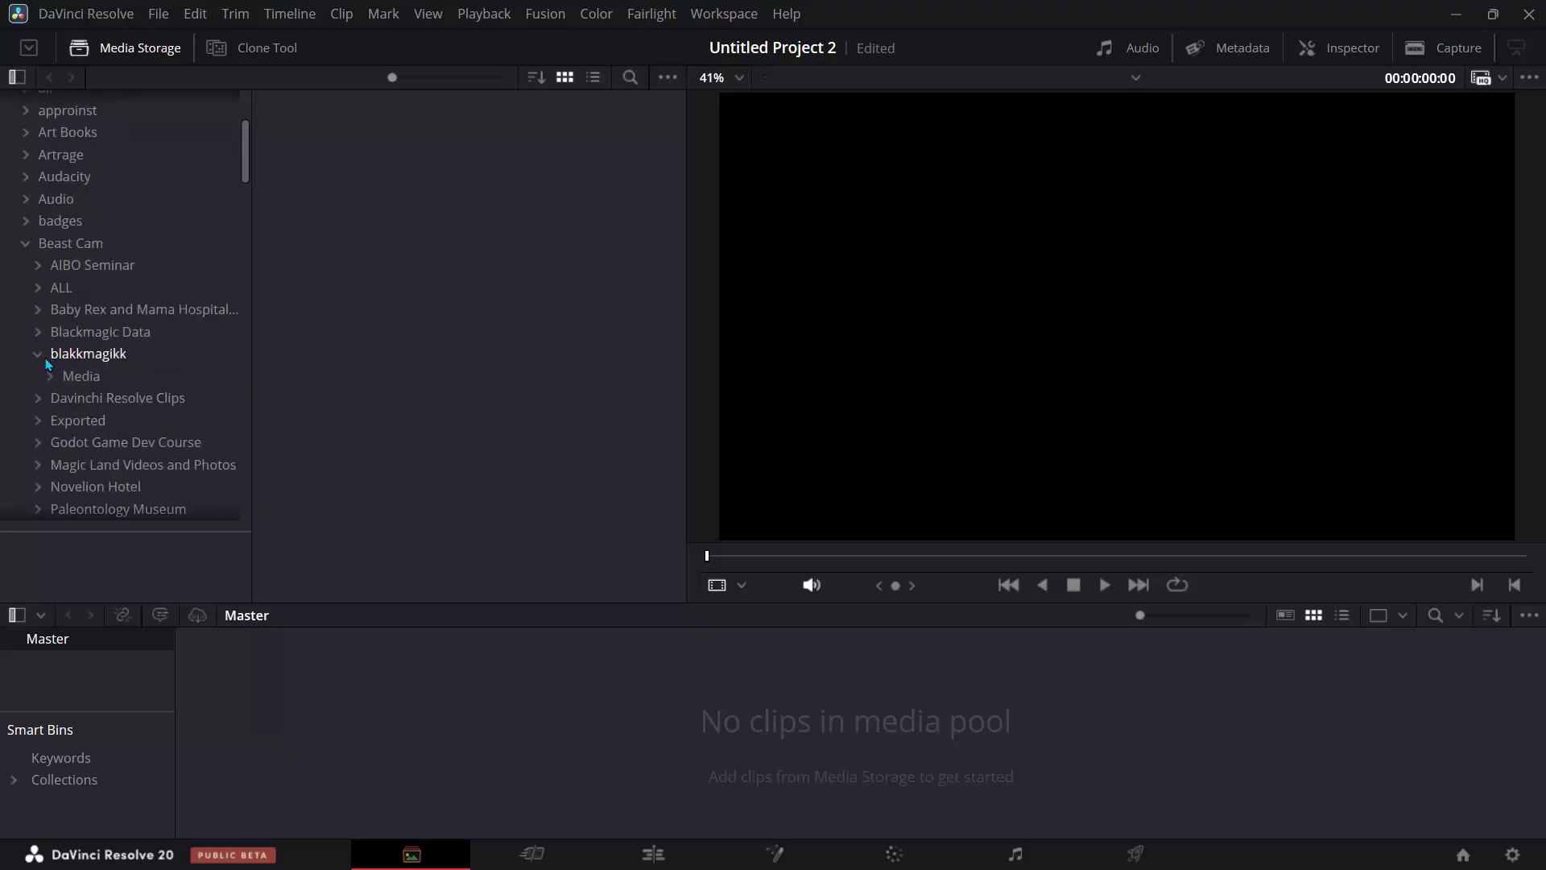
pyautogui.click(75, 378)
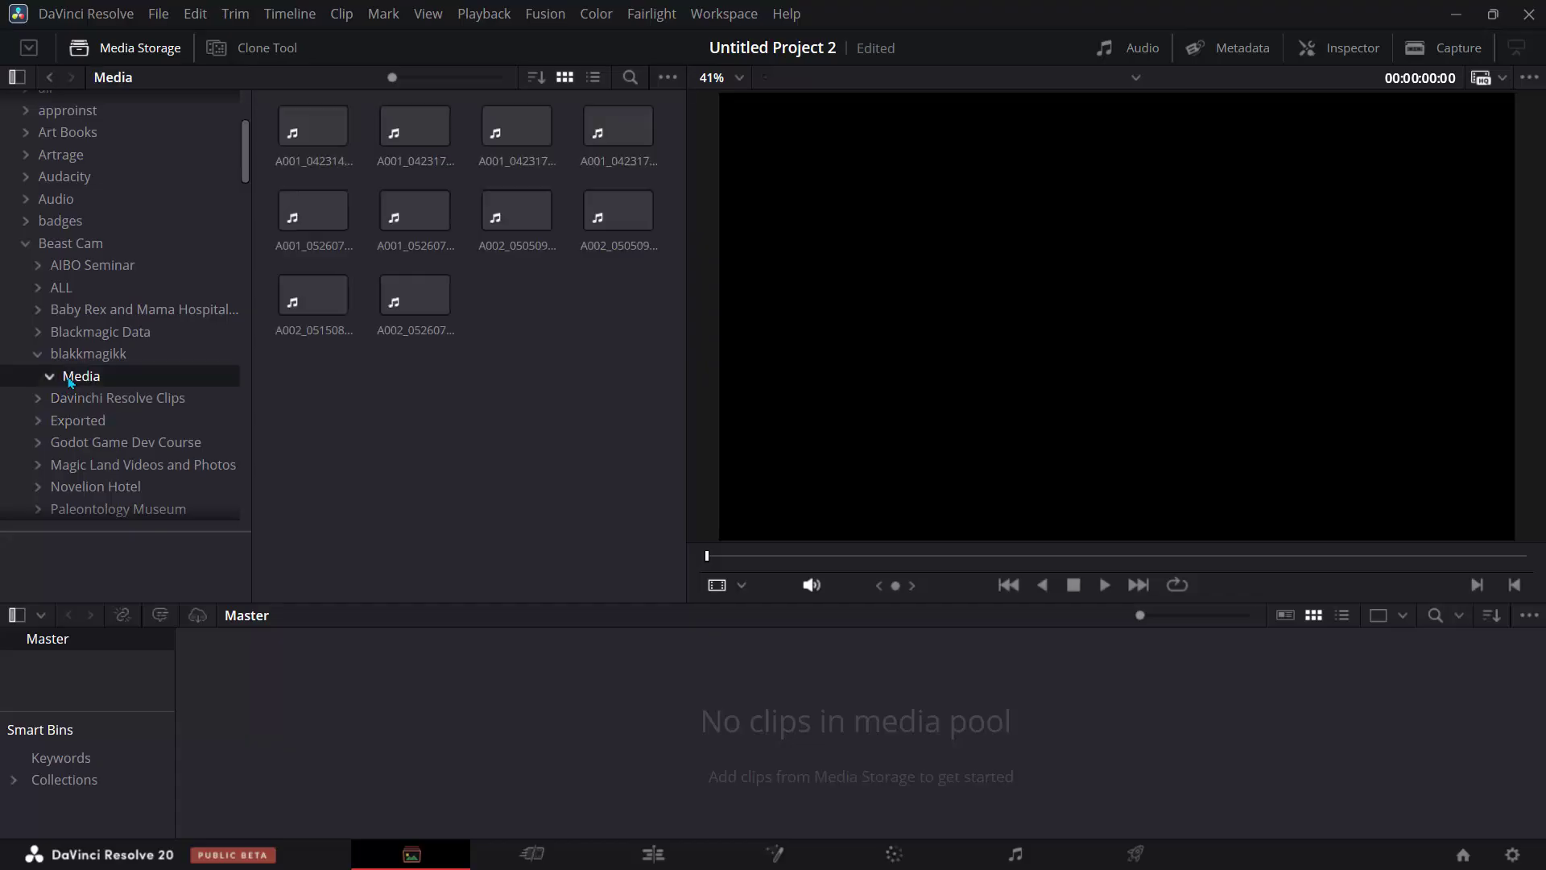
# Step: Add A001_04231447_C001.mov to the Master bin of the media pool and try playing it in the viewer
pyautogui.click(307, 158)
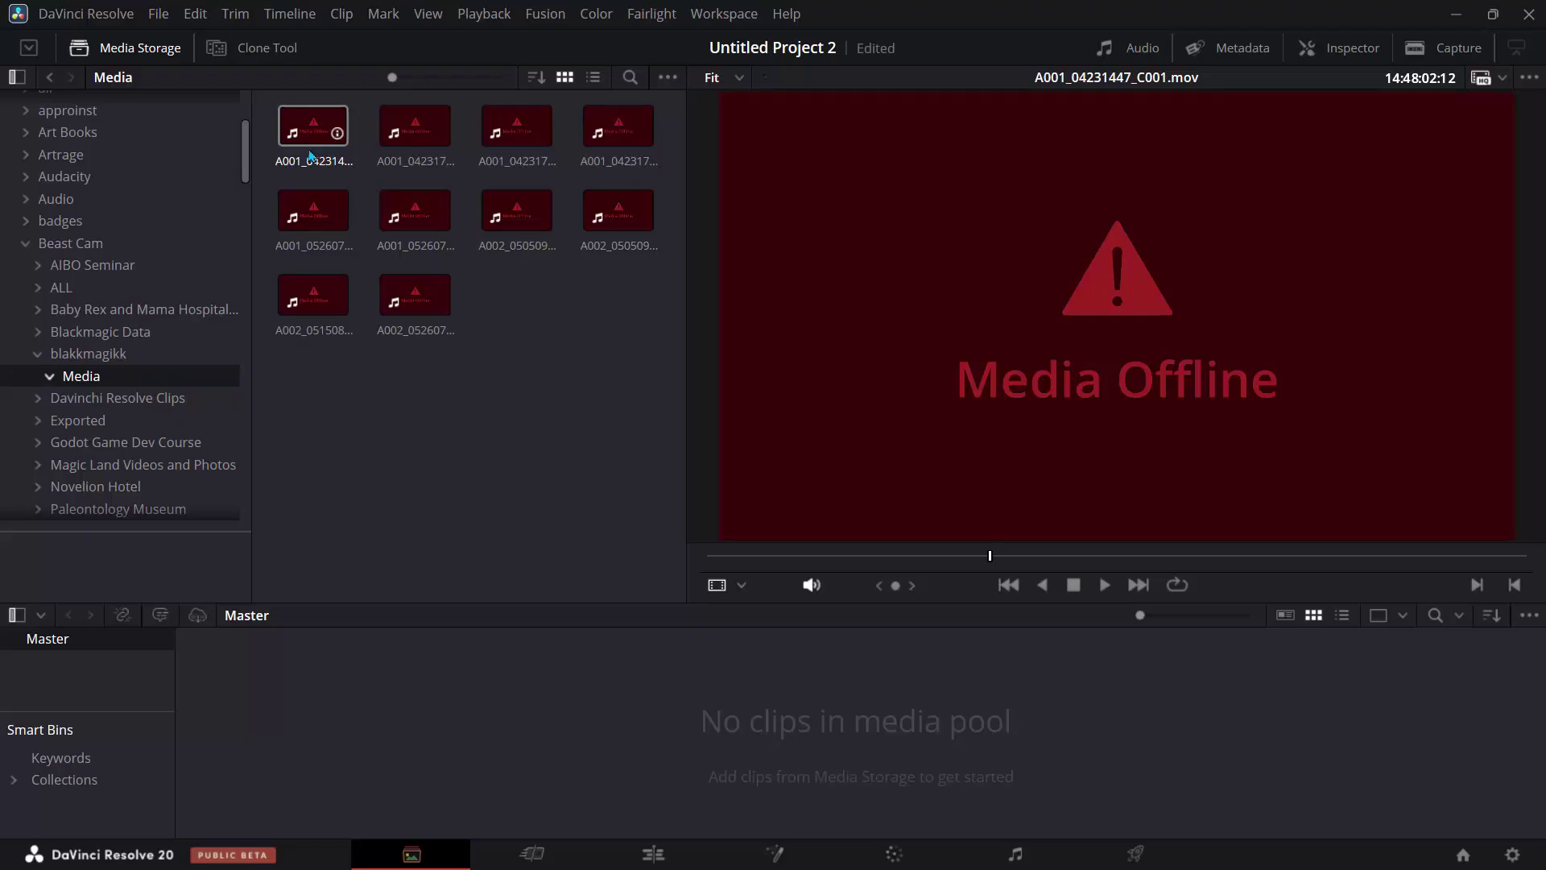
pyautogui.moveTo(315, 154); pyautogui.dragTo(281, 718)
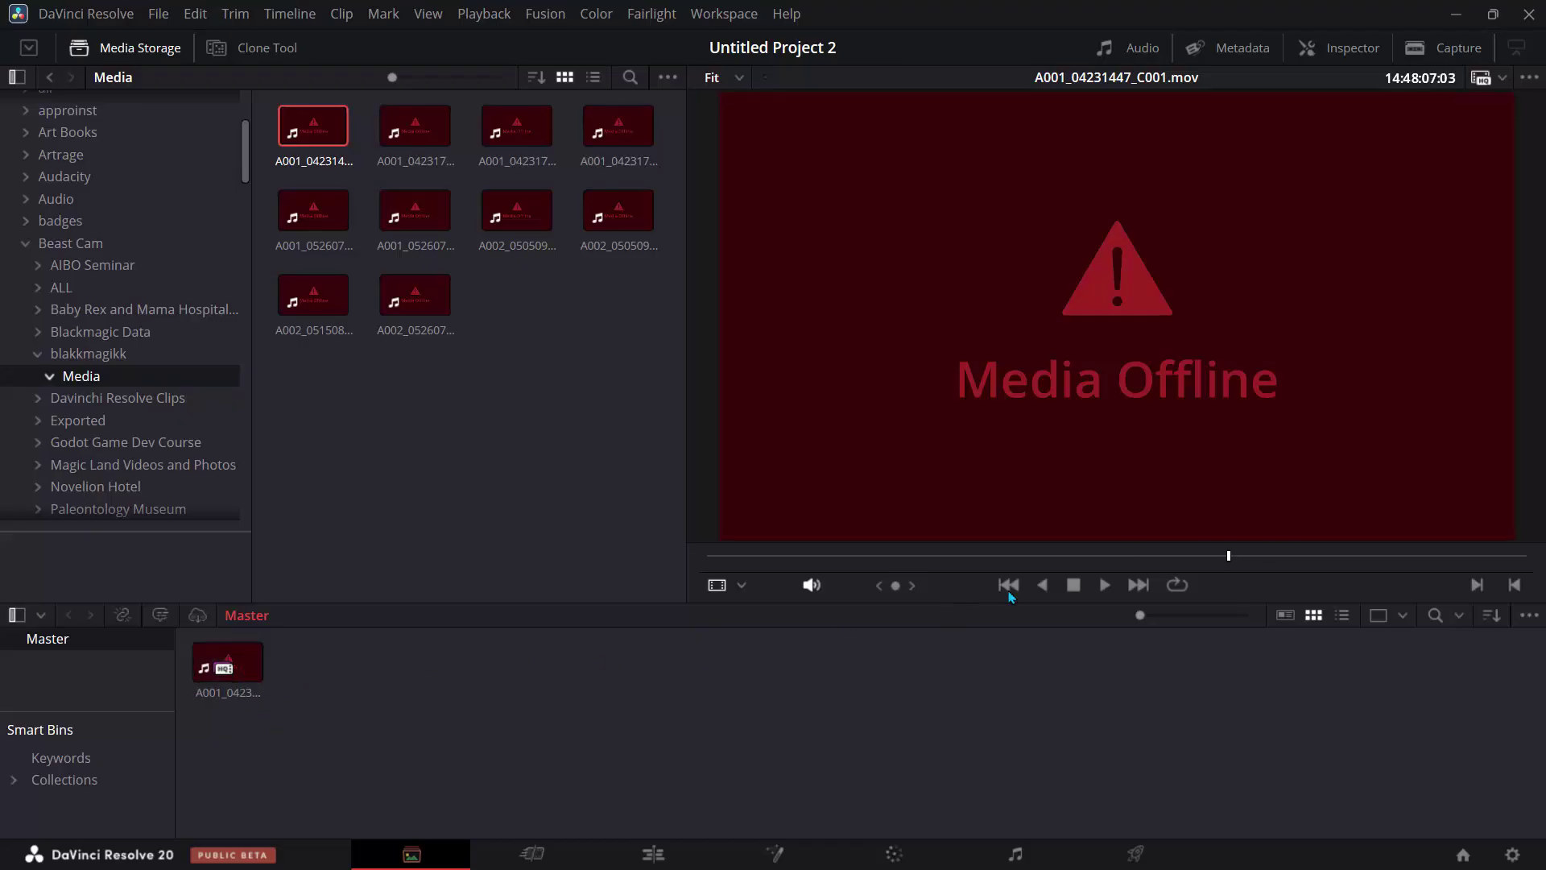
pyautogui.click(1105, 586)
pyautogui.click(198, 673)
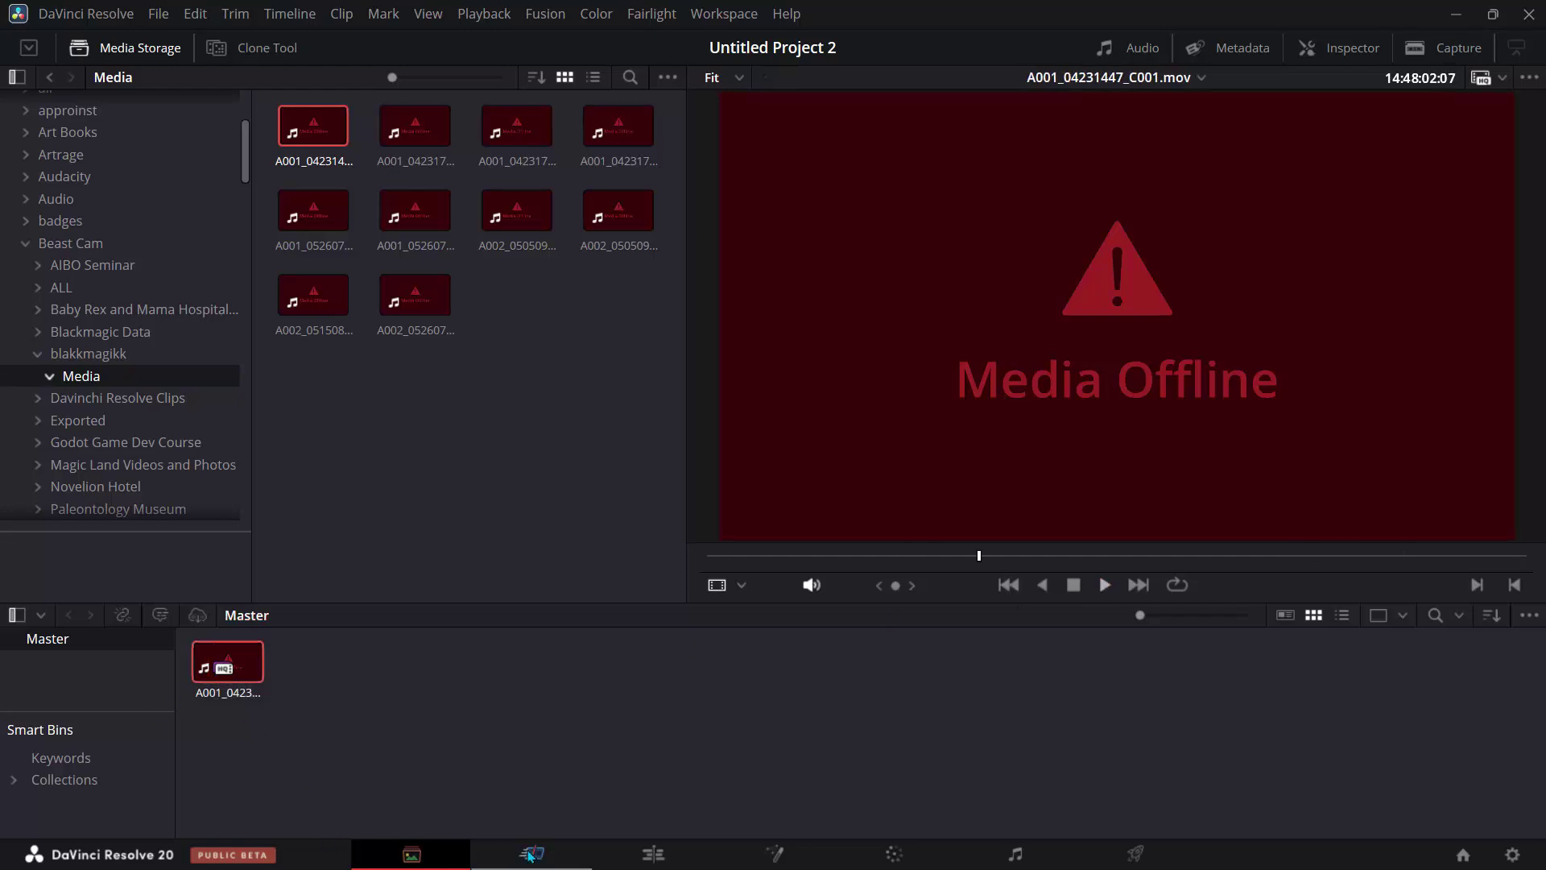
# Step: Create Timeline 1 from the imported clip on the Cut page with default settings and scrub the playhead to 01:00:05:12
pyautogui.click(641, 857)
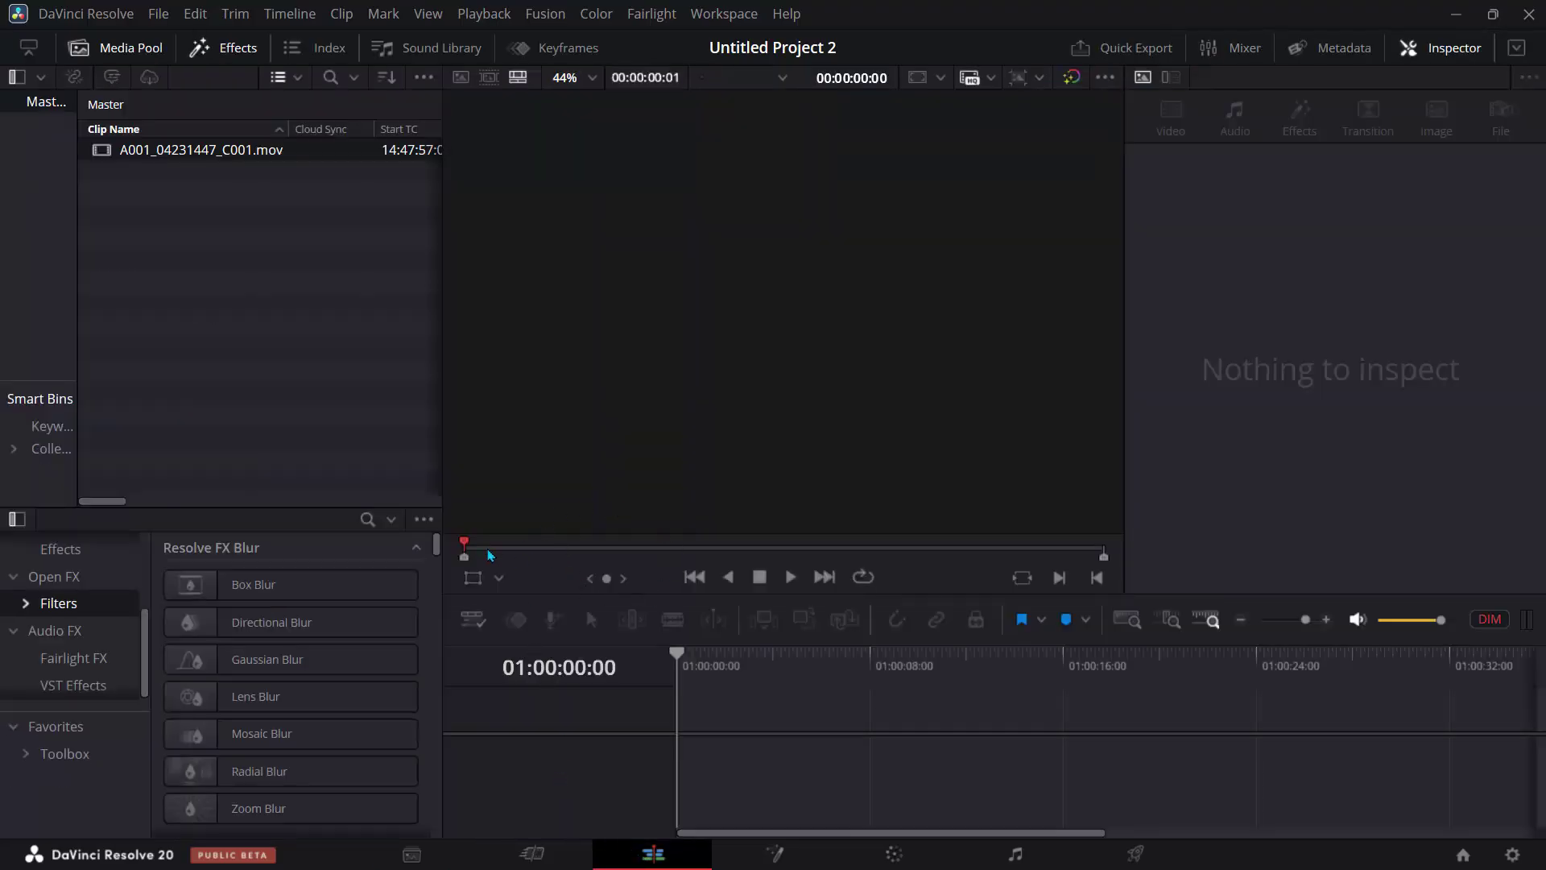
pyautogui.click(535, 847)
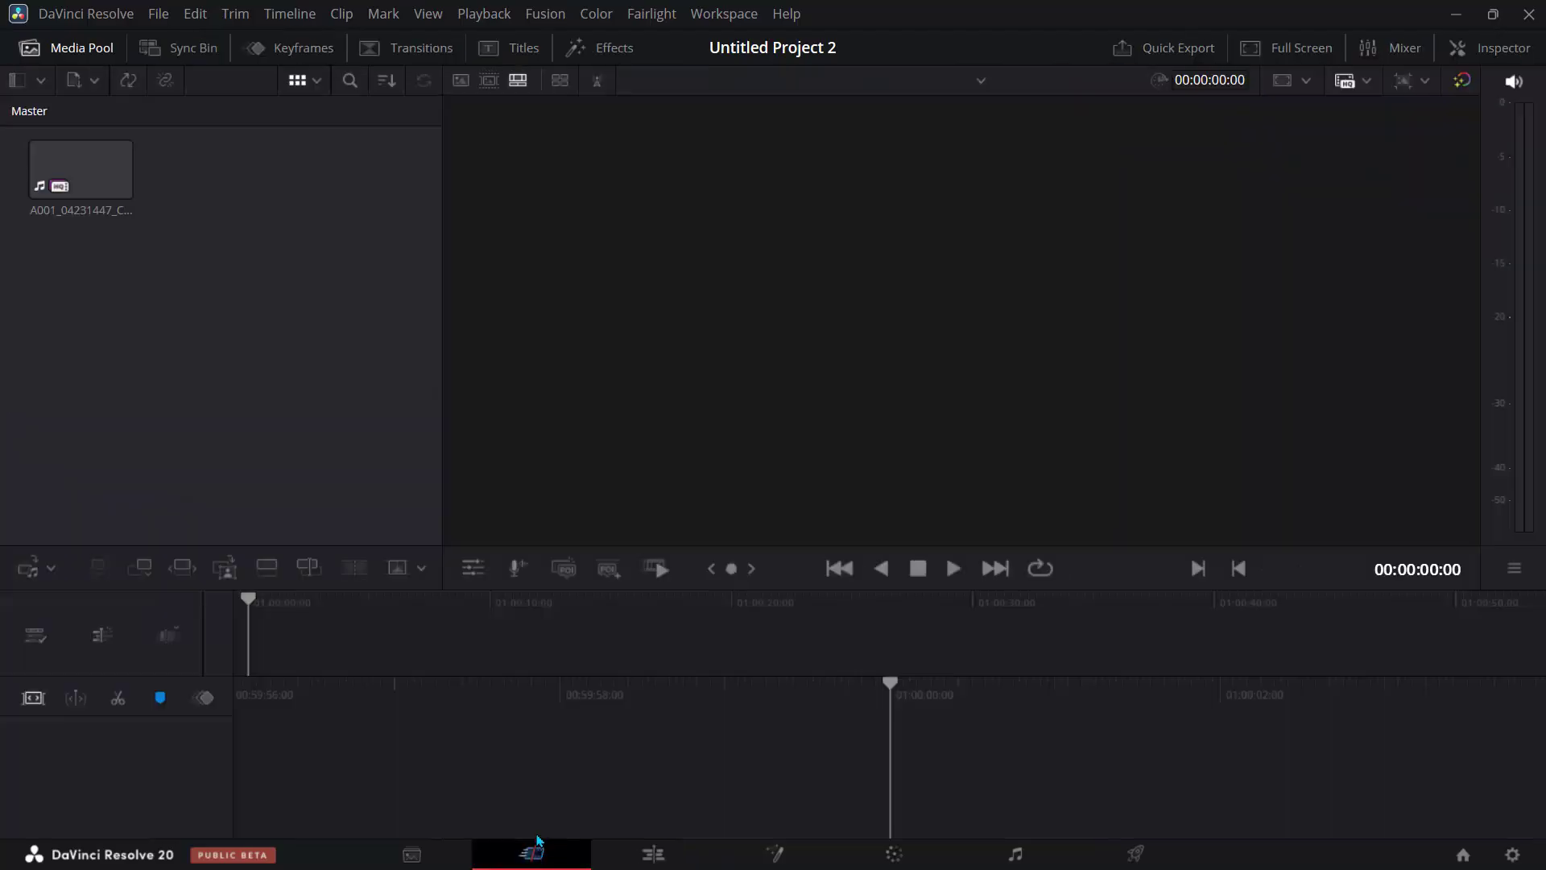
pyautogui.rightClick(86, 178)
pyautogui.click(98, 186)
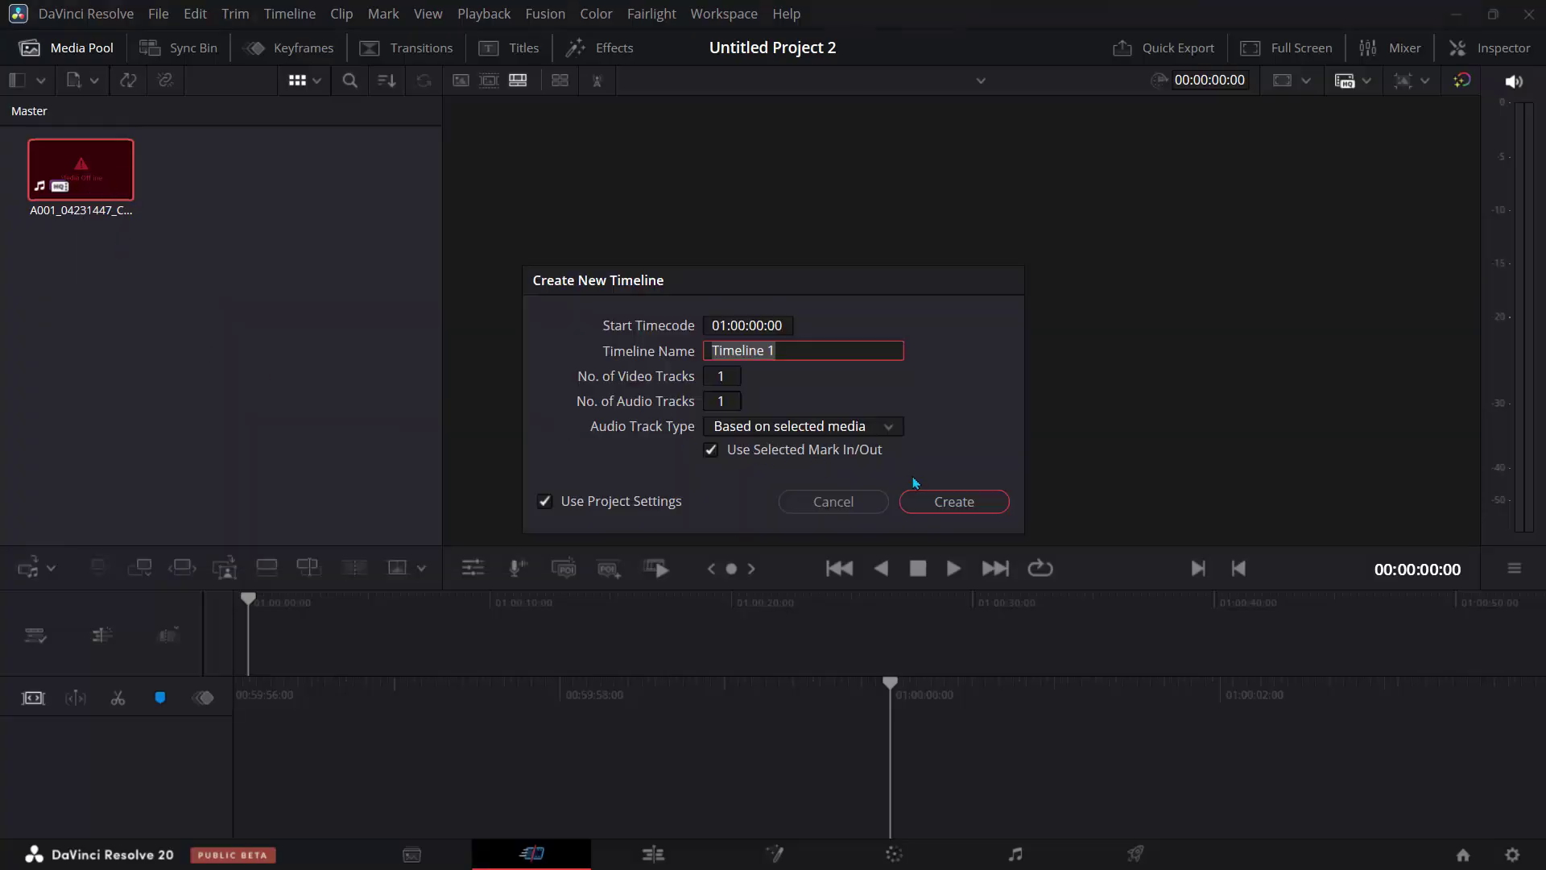
pyautogui.click(916, 508)
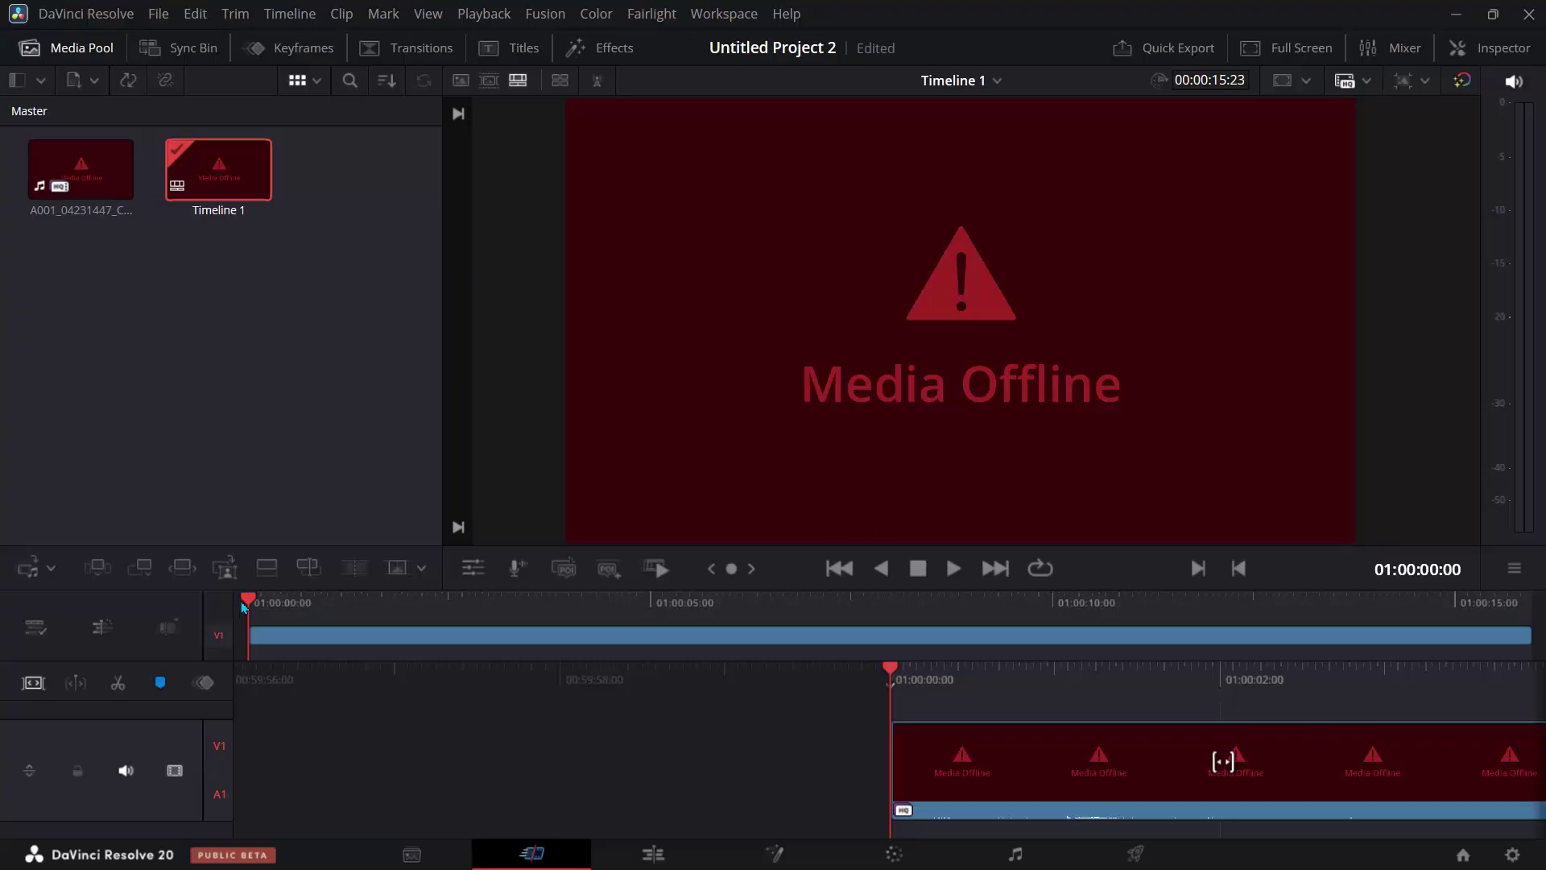
pyautogui.moveTo(244, 605); pyautogui.dragTo(692, 610)
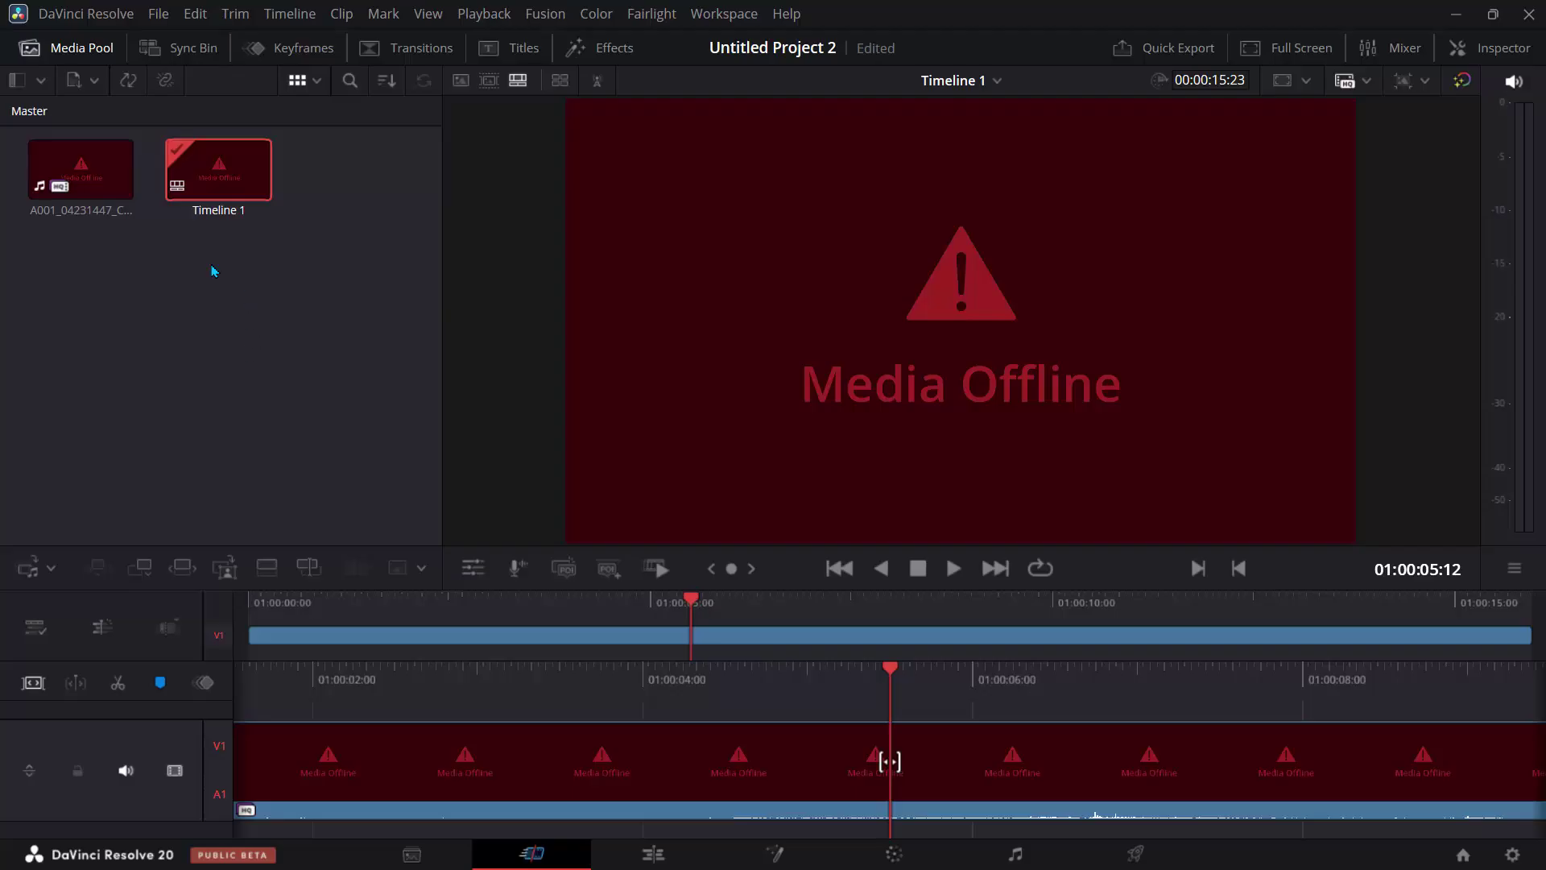
# Step: Minimise DaVinci Resolve and switch to HandBrake
pyautogui.click(1456, 14)
pyautogui.moveTo(909, 861)
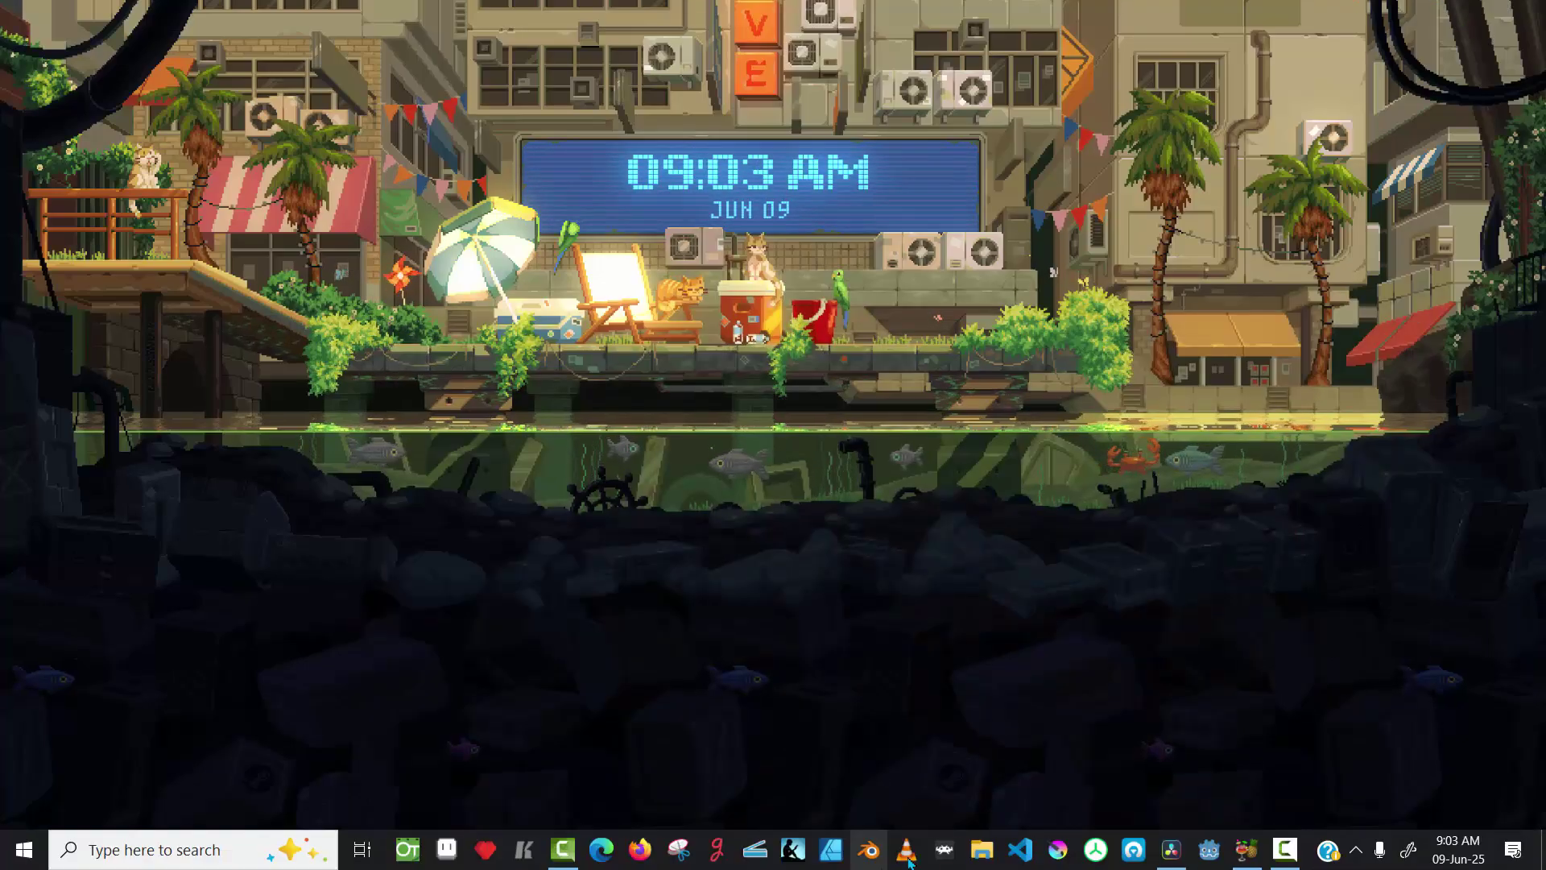
pyautogui.click(1243, 858)
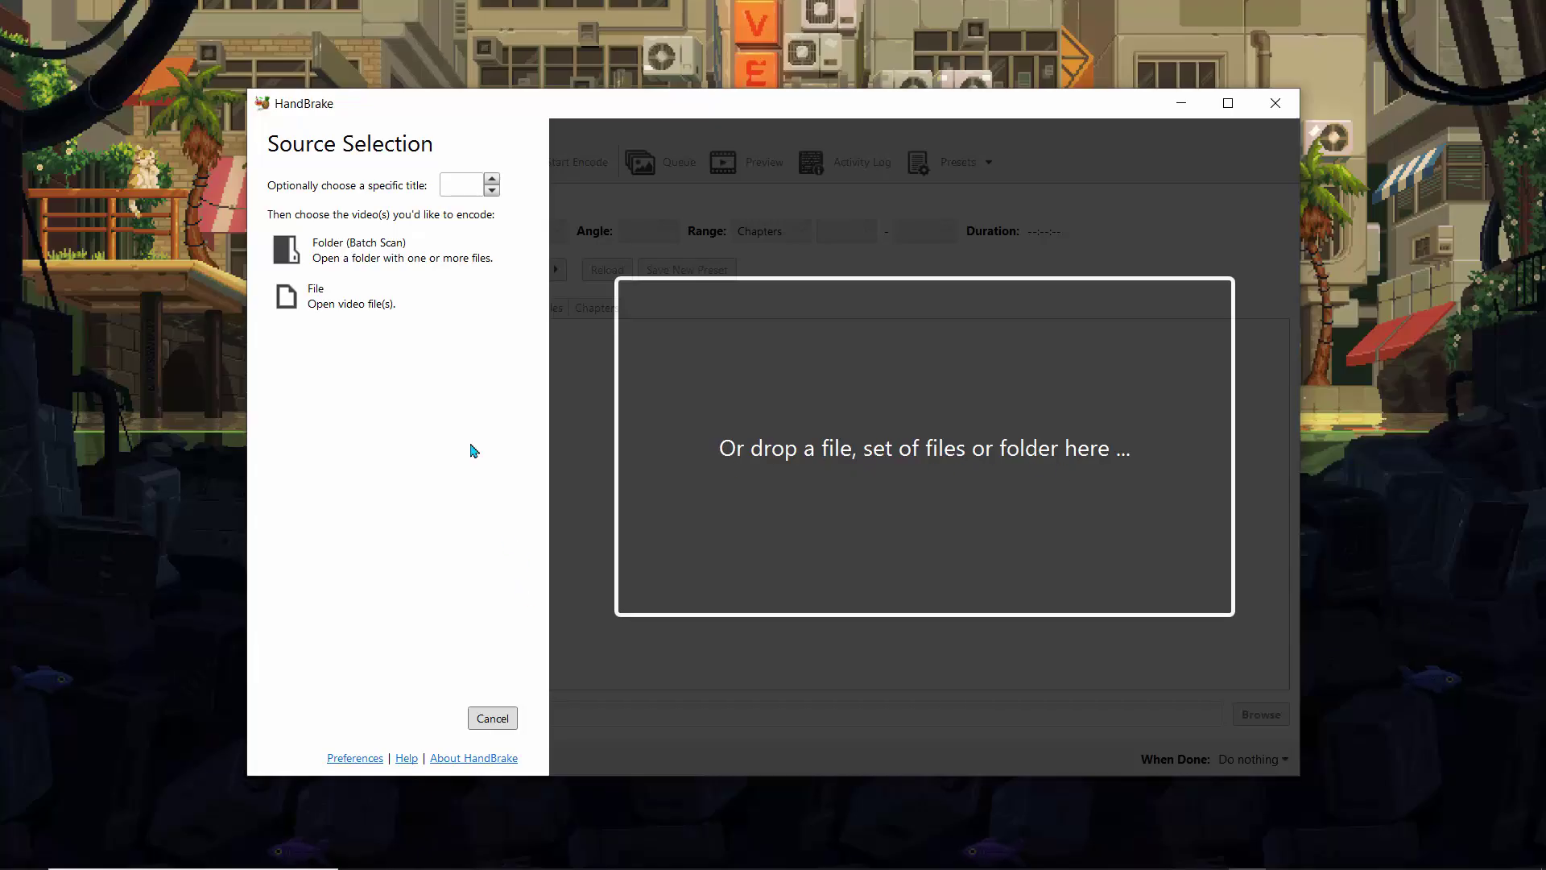
# Step: Start opening a video file as the source and browse to the Beast Cam folder on New Volume (D:)
pyautogui.click(355, 300)
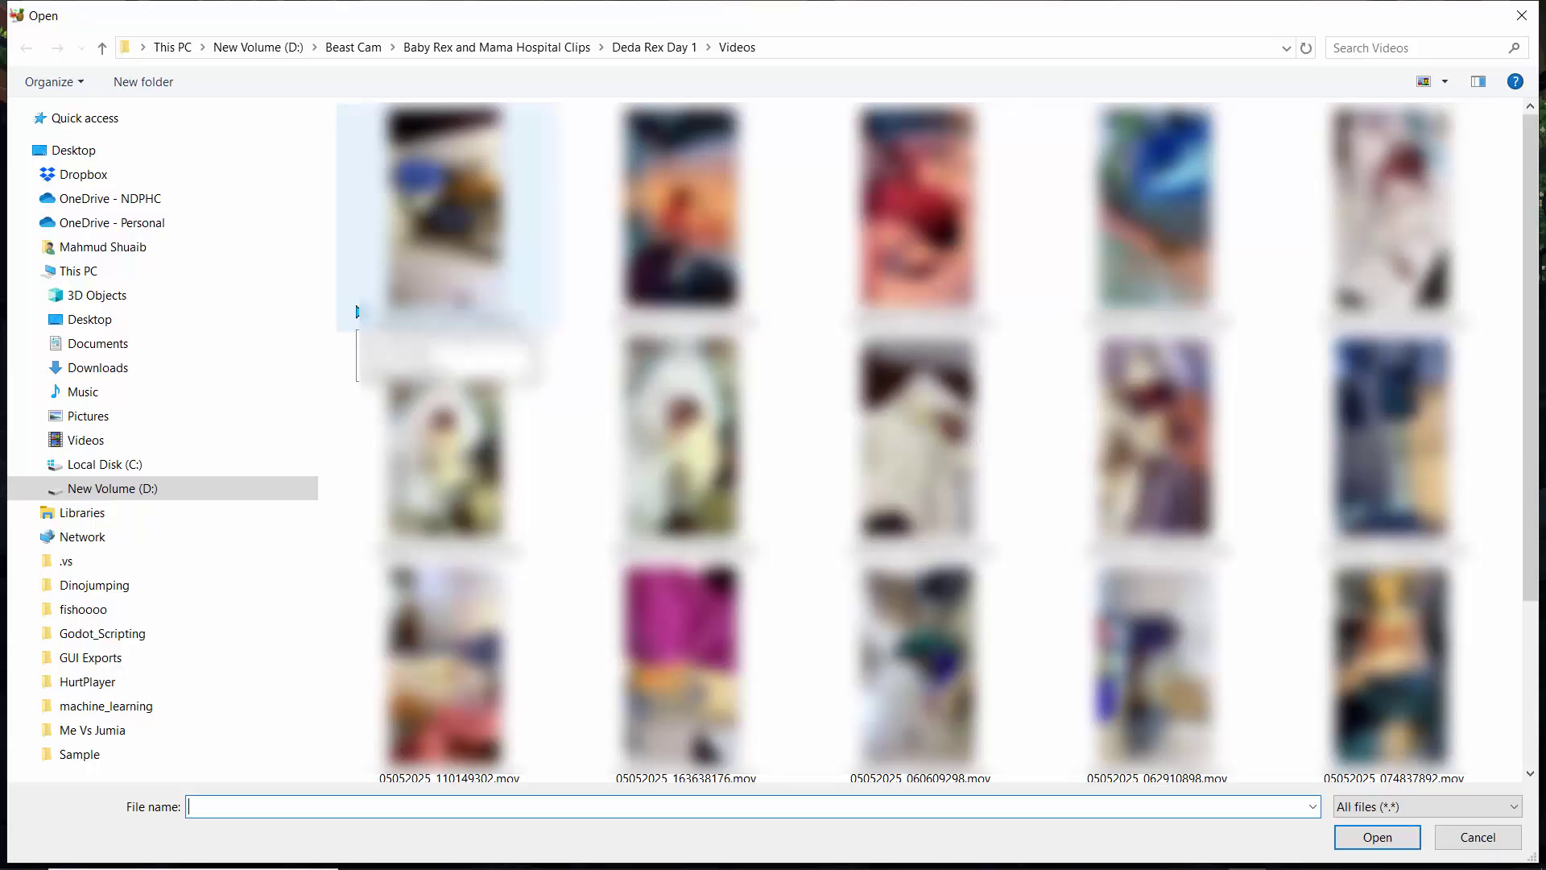
pyautogui.click(109, 490)
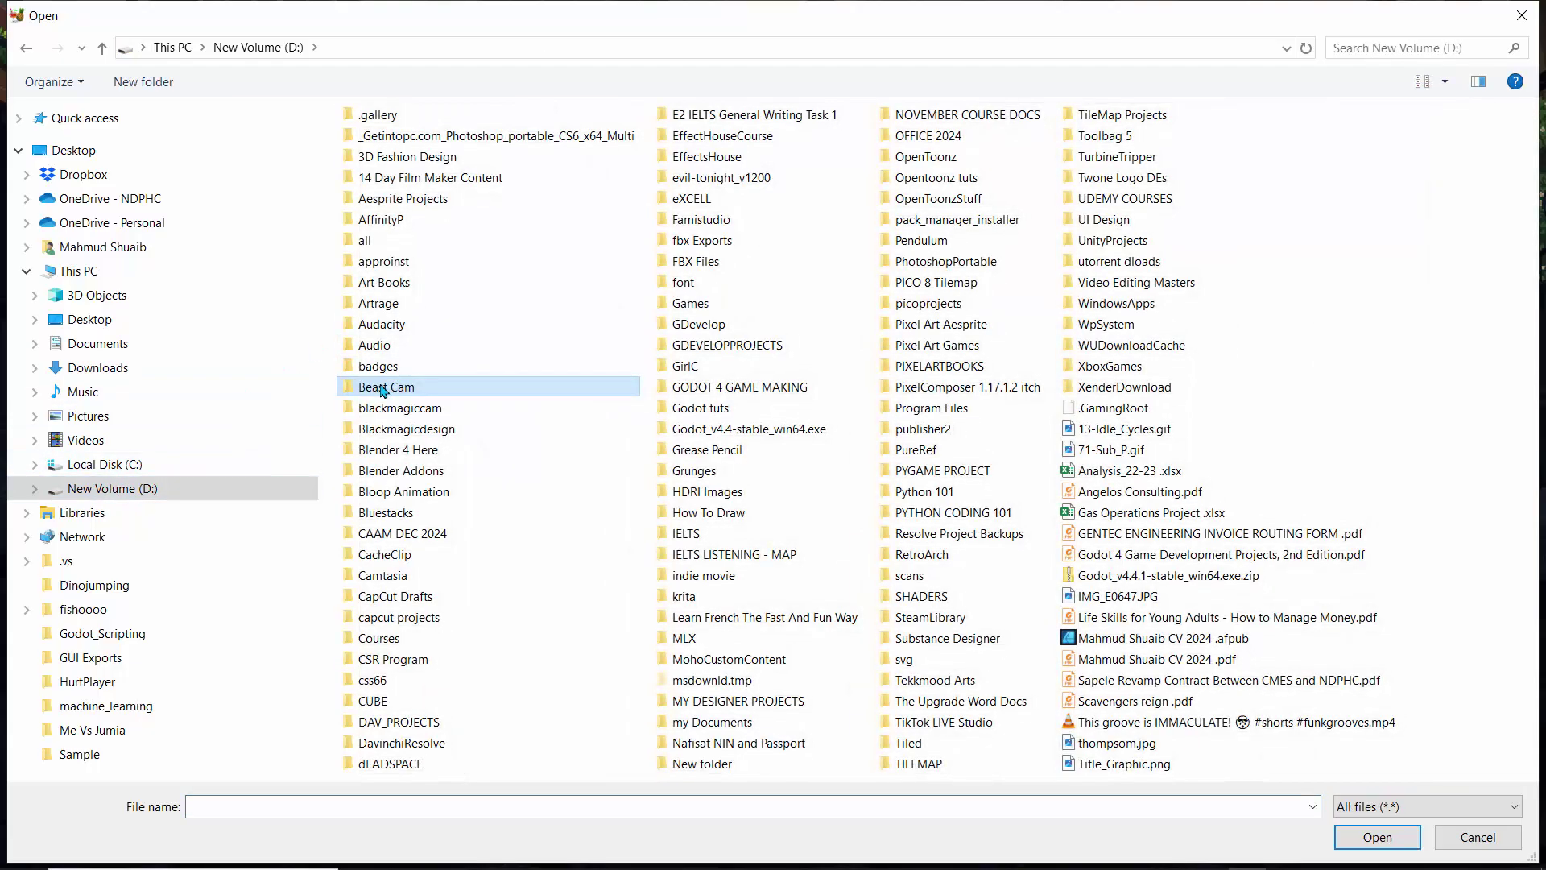
pyautogui.doubleClick(384, 389)
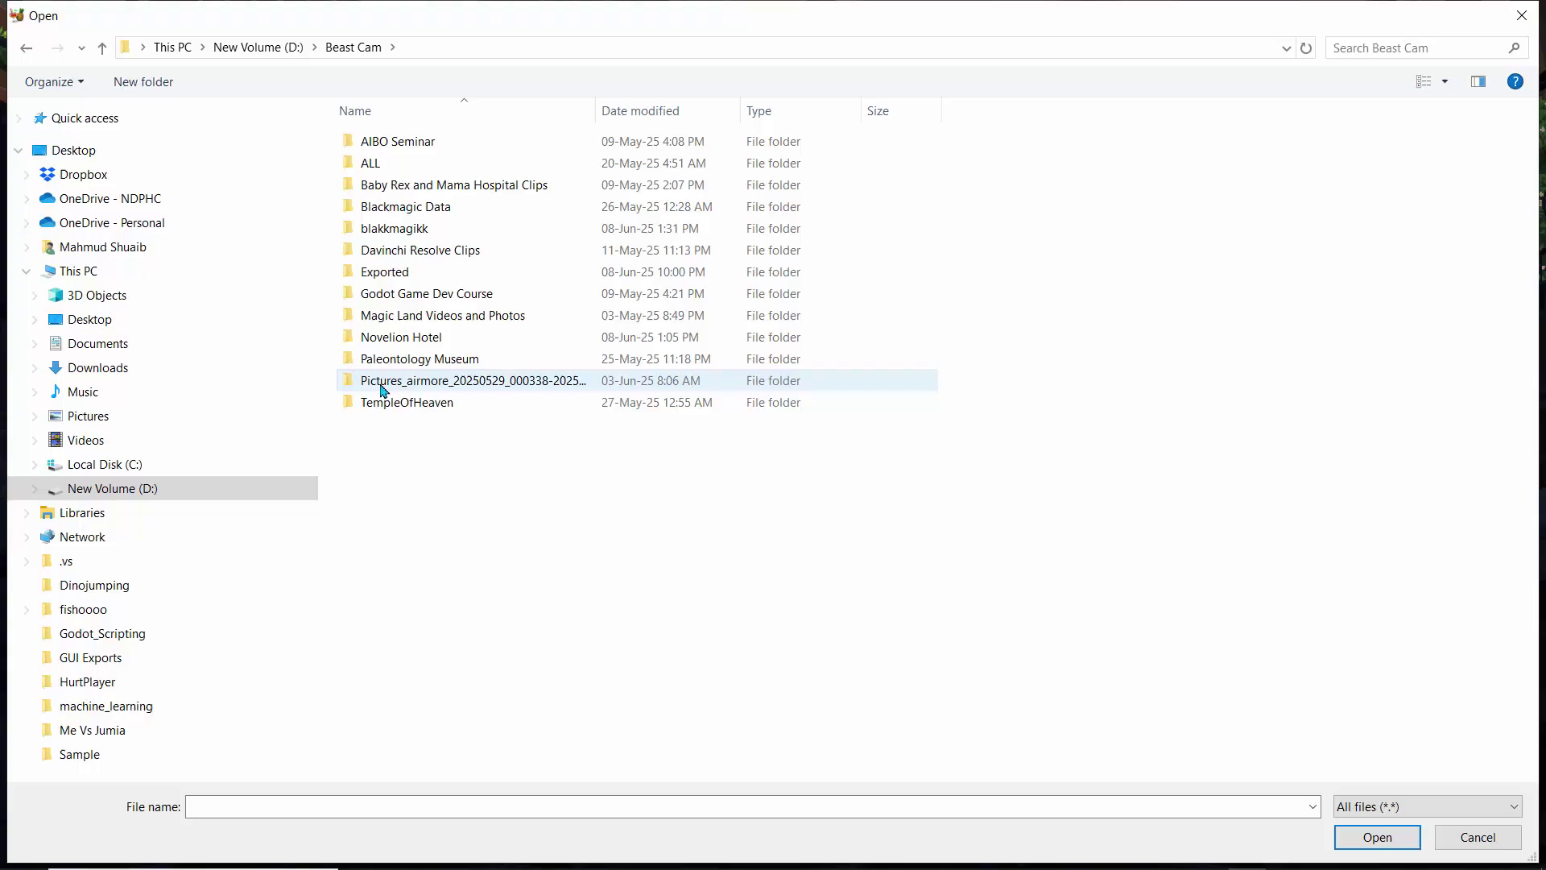
pyautogui.doubleClick(417, 232)
pyautogui.click(398, 153)
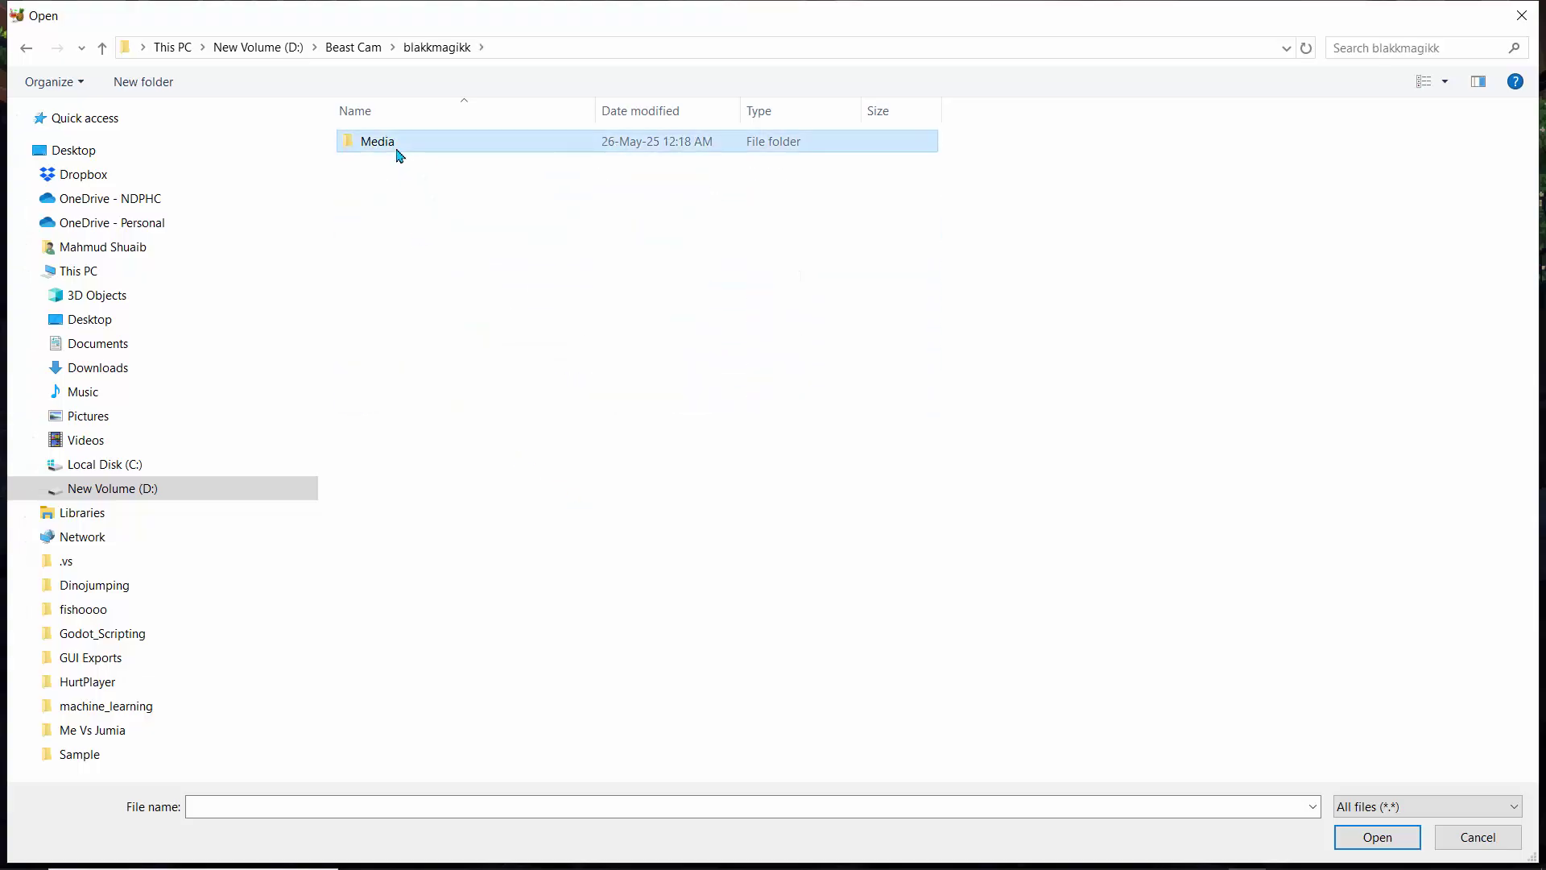
pyautogui.doubleClick(399, 153)
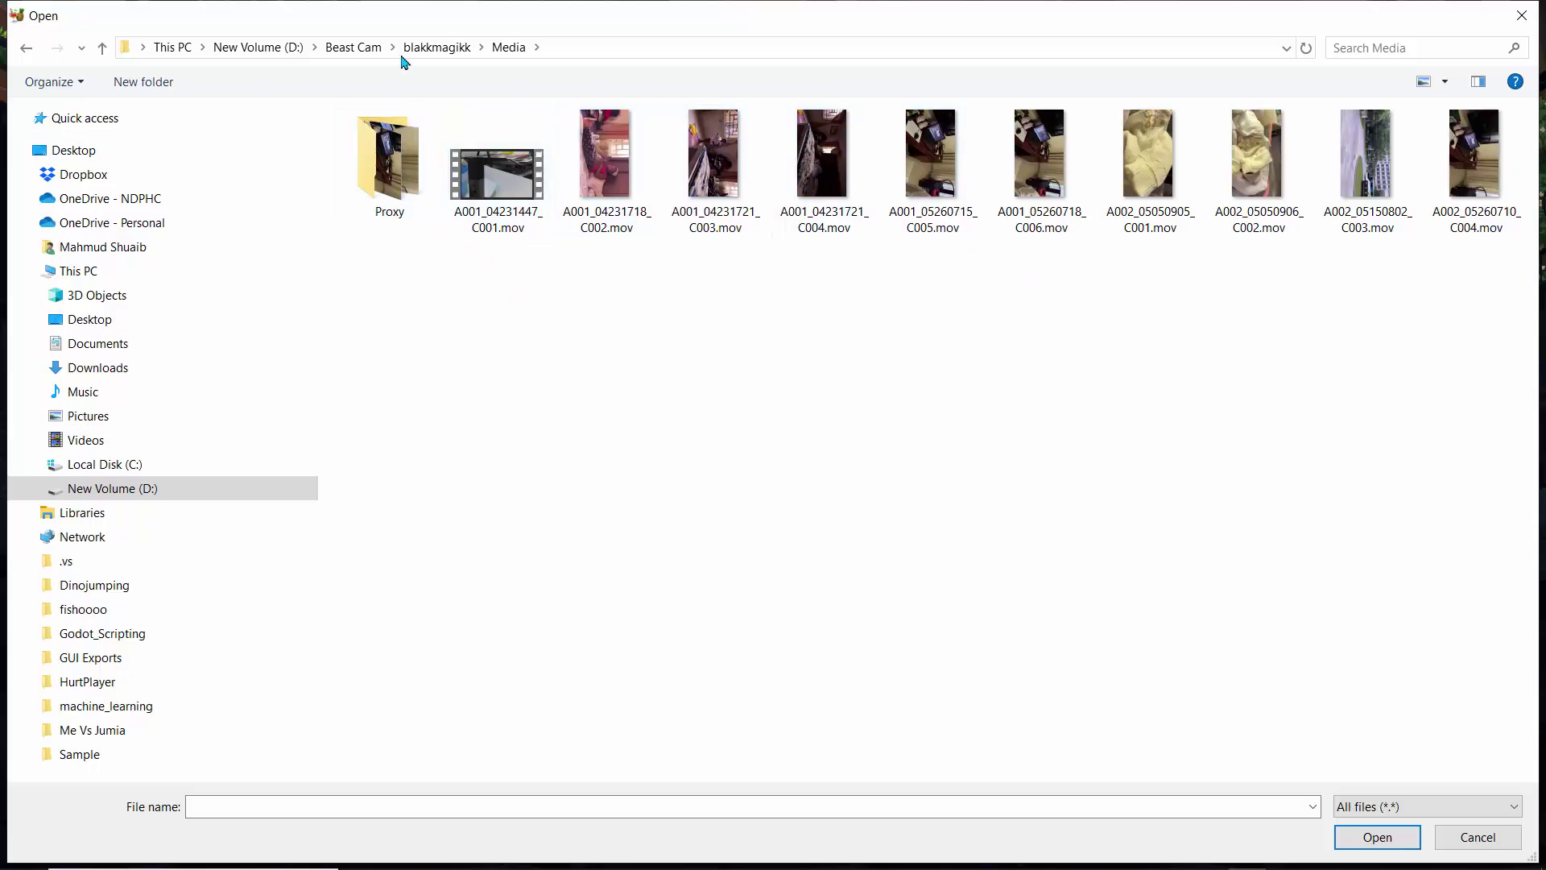
pyautogui.click(435, 48)
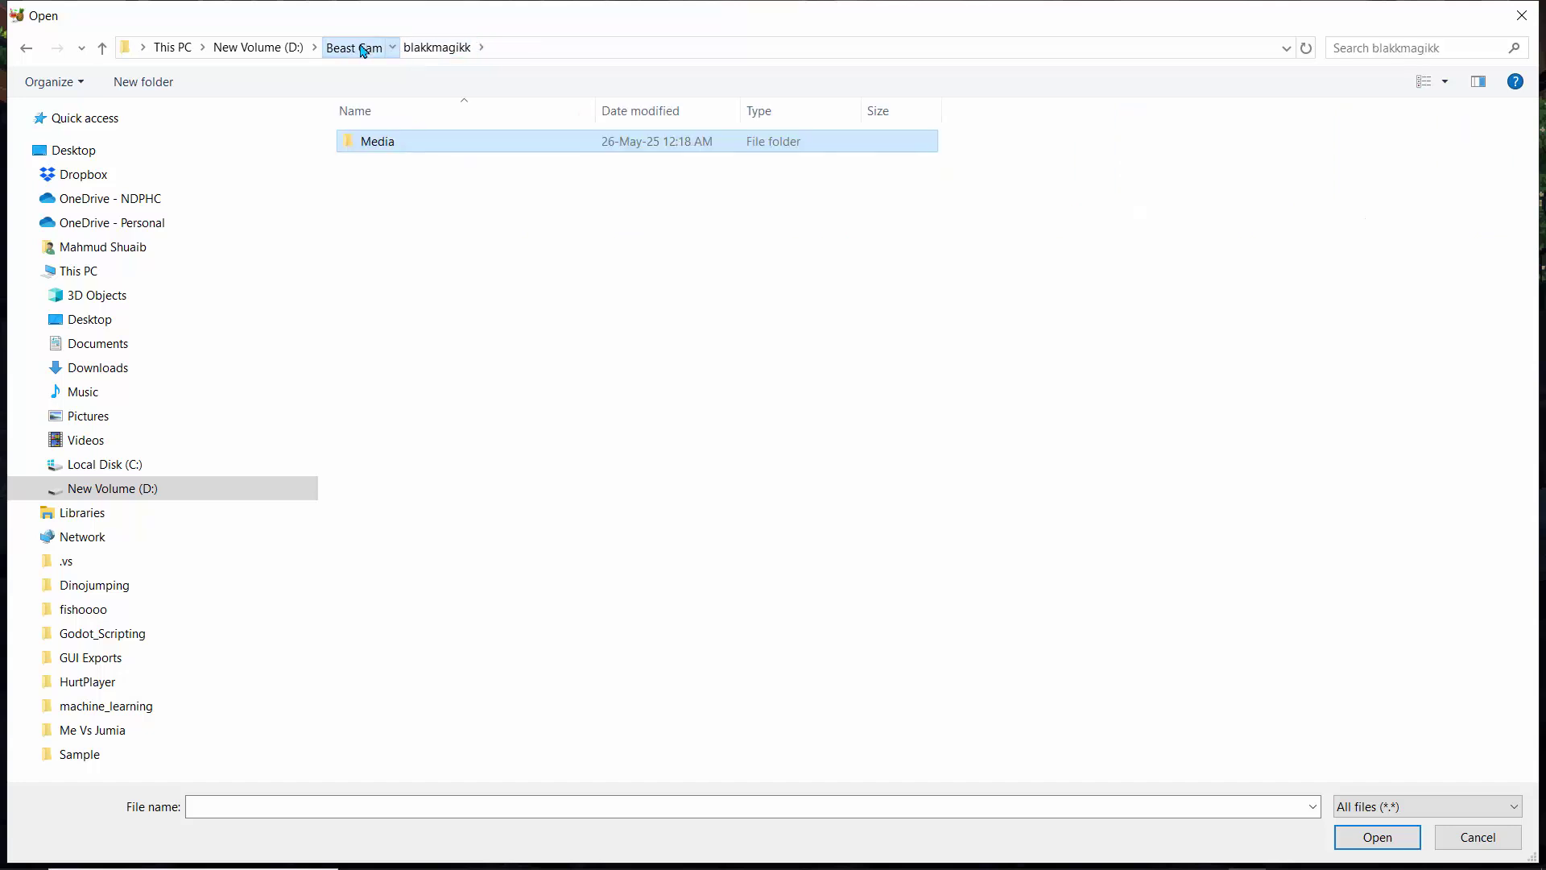
pyautogui.click(362, 50)
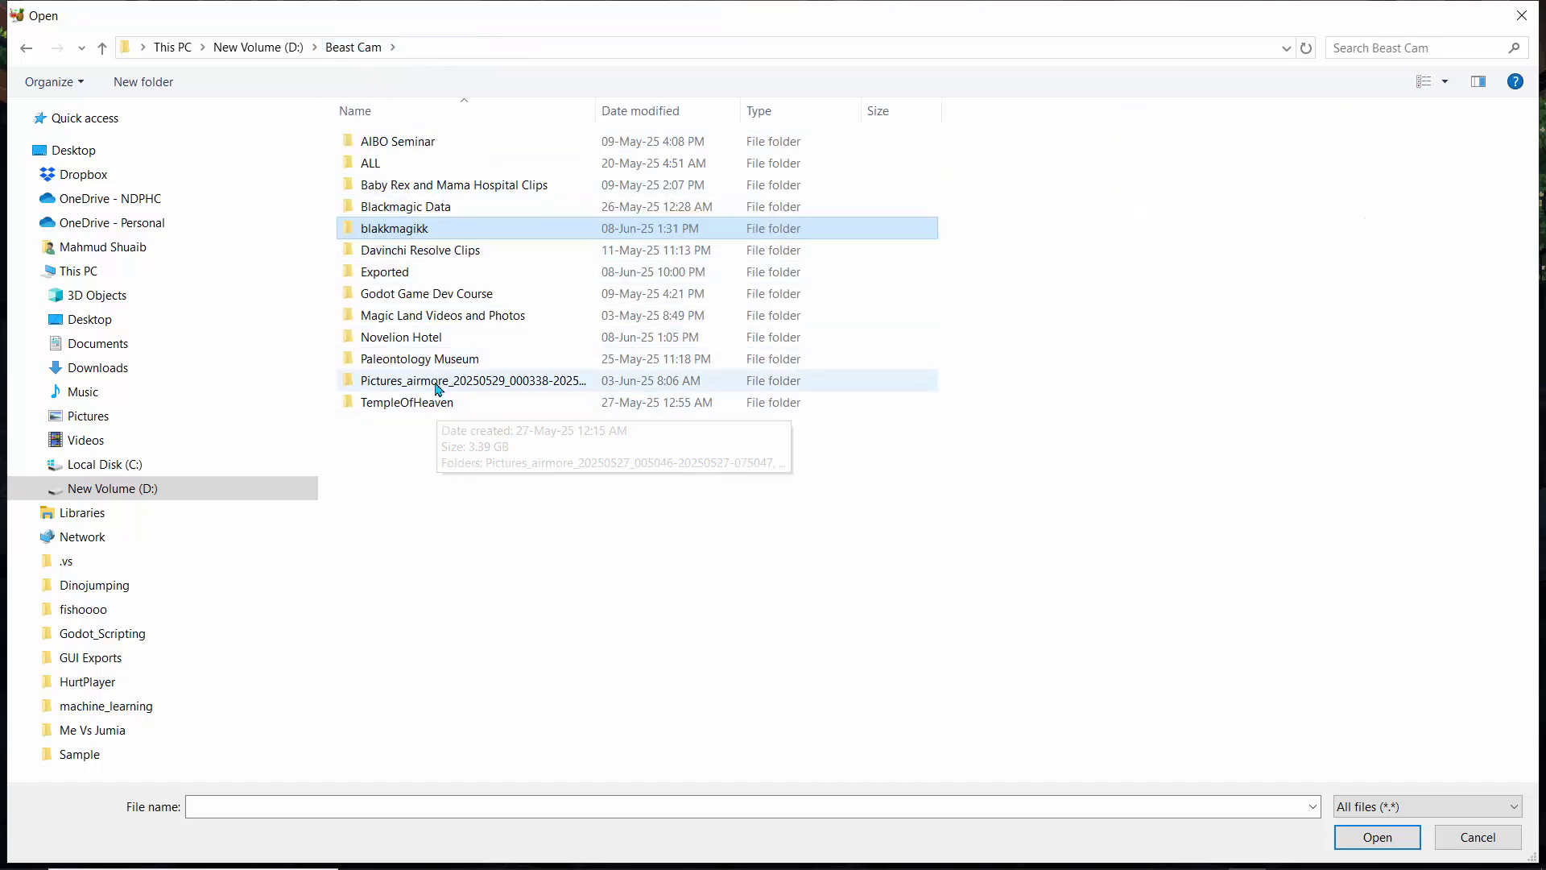
# Step: Load novelionroomreview_2_moved_.mov as the source from the Novelion hotel folder inside Novelion Hotel and NoveLion Vol 2
pyautogui.doubleClick(392, 342)
pyautogui.doubleClick(384, 165)
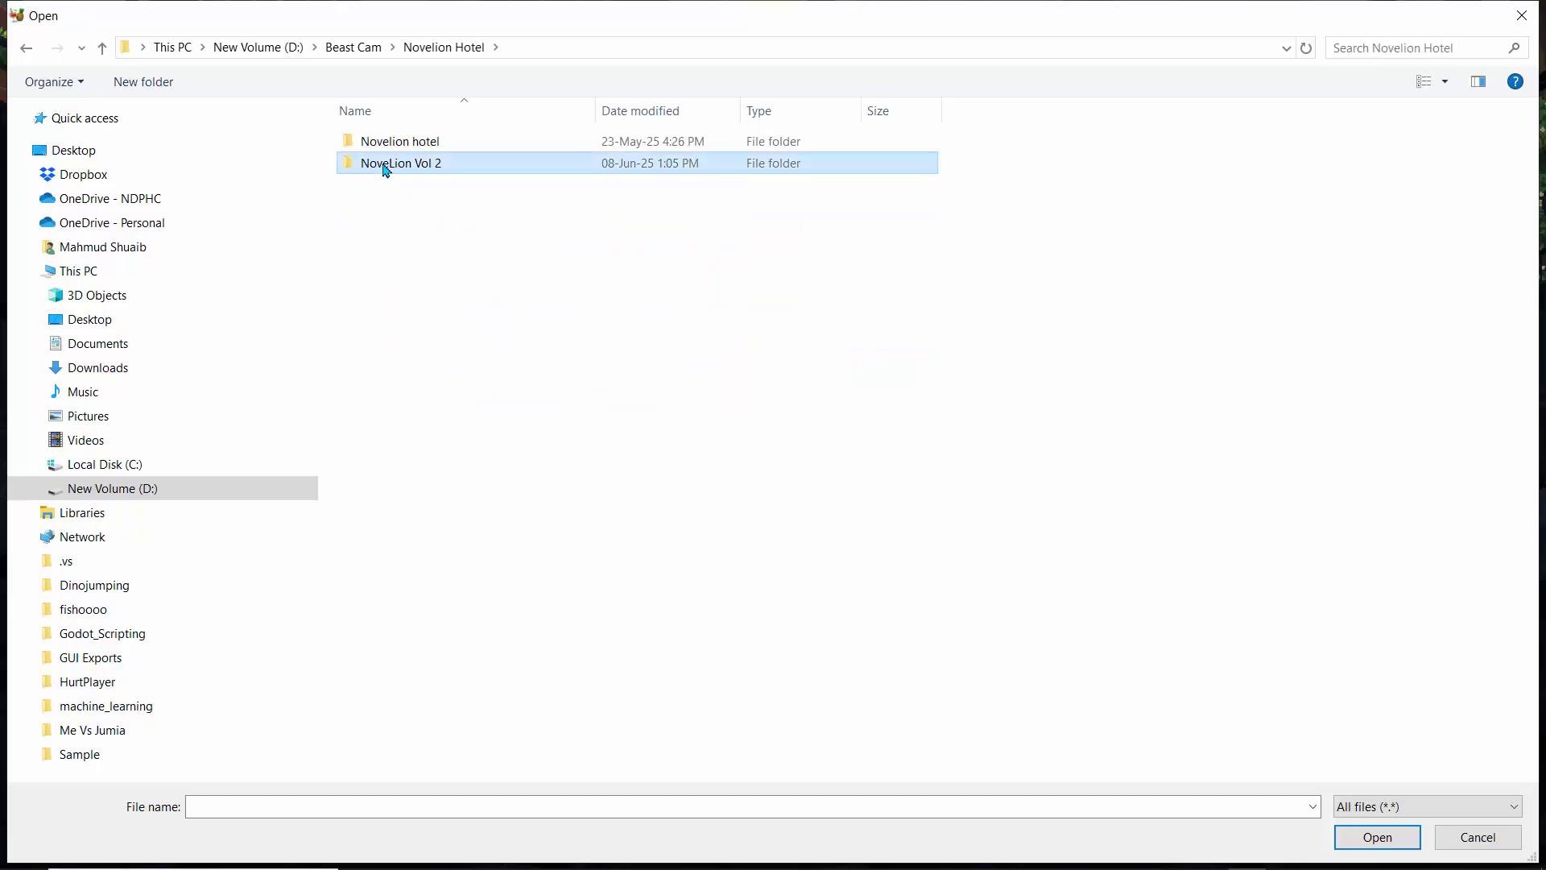
pyautogui.click(397, 143)
pyautogui.doubleClick(397, 142)
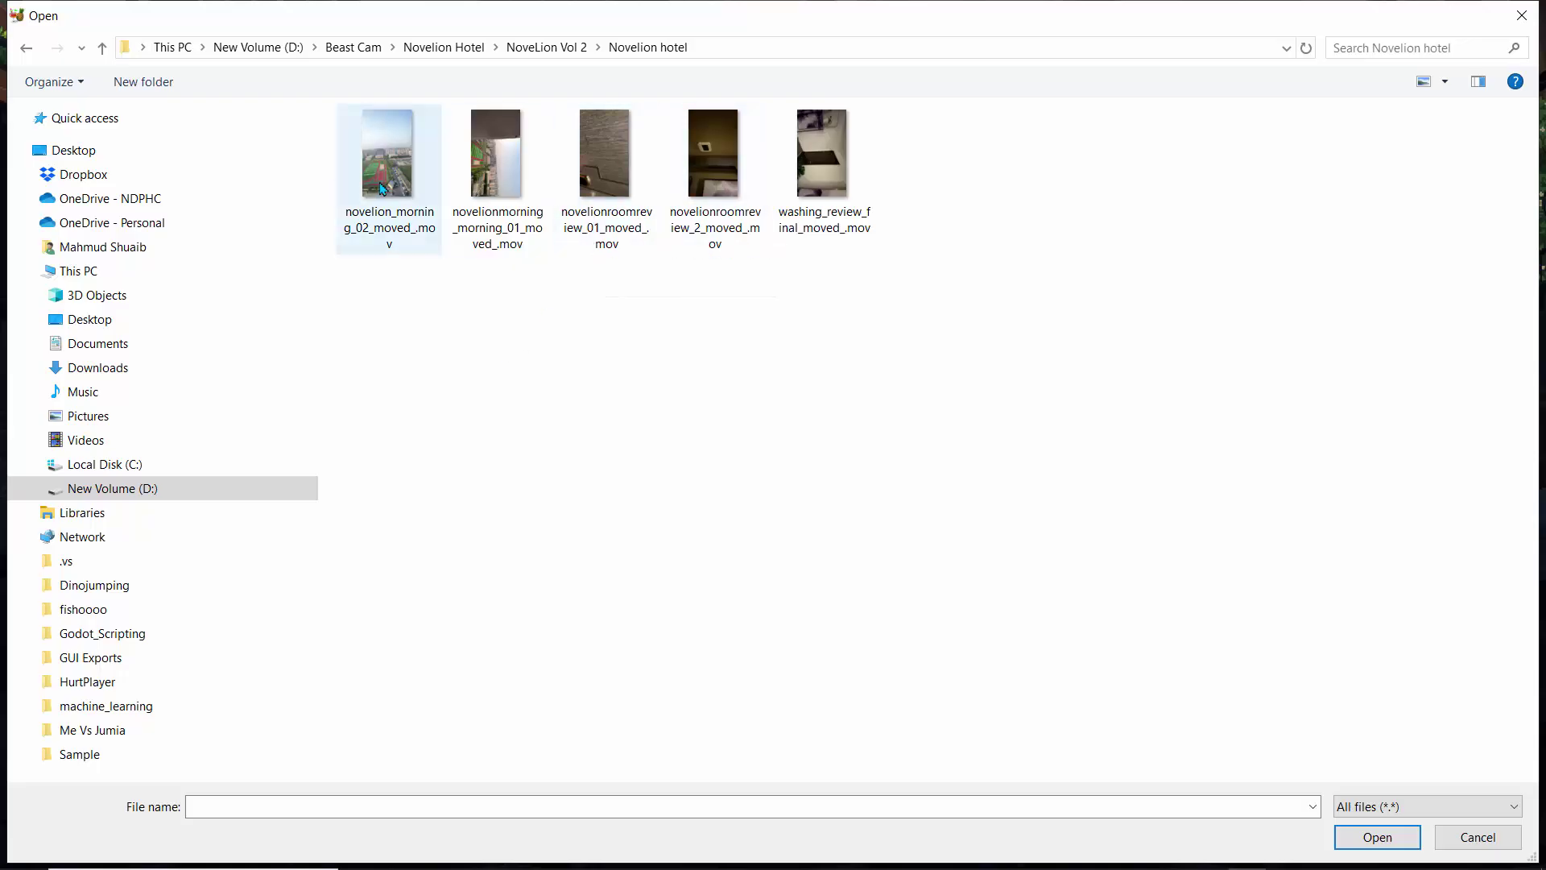
pyautogui.click(709, 179)
pyautogui.click(1351, 842)
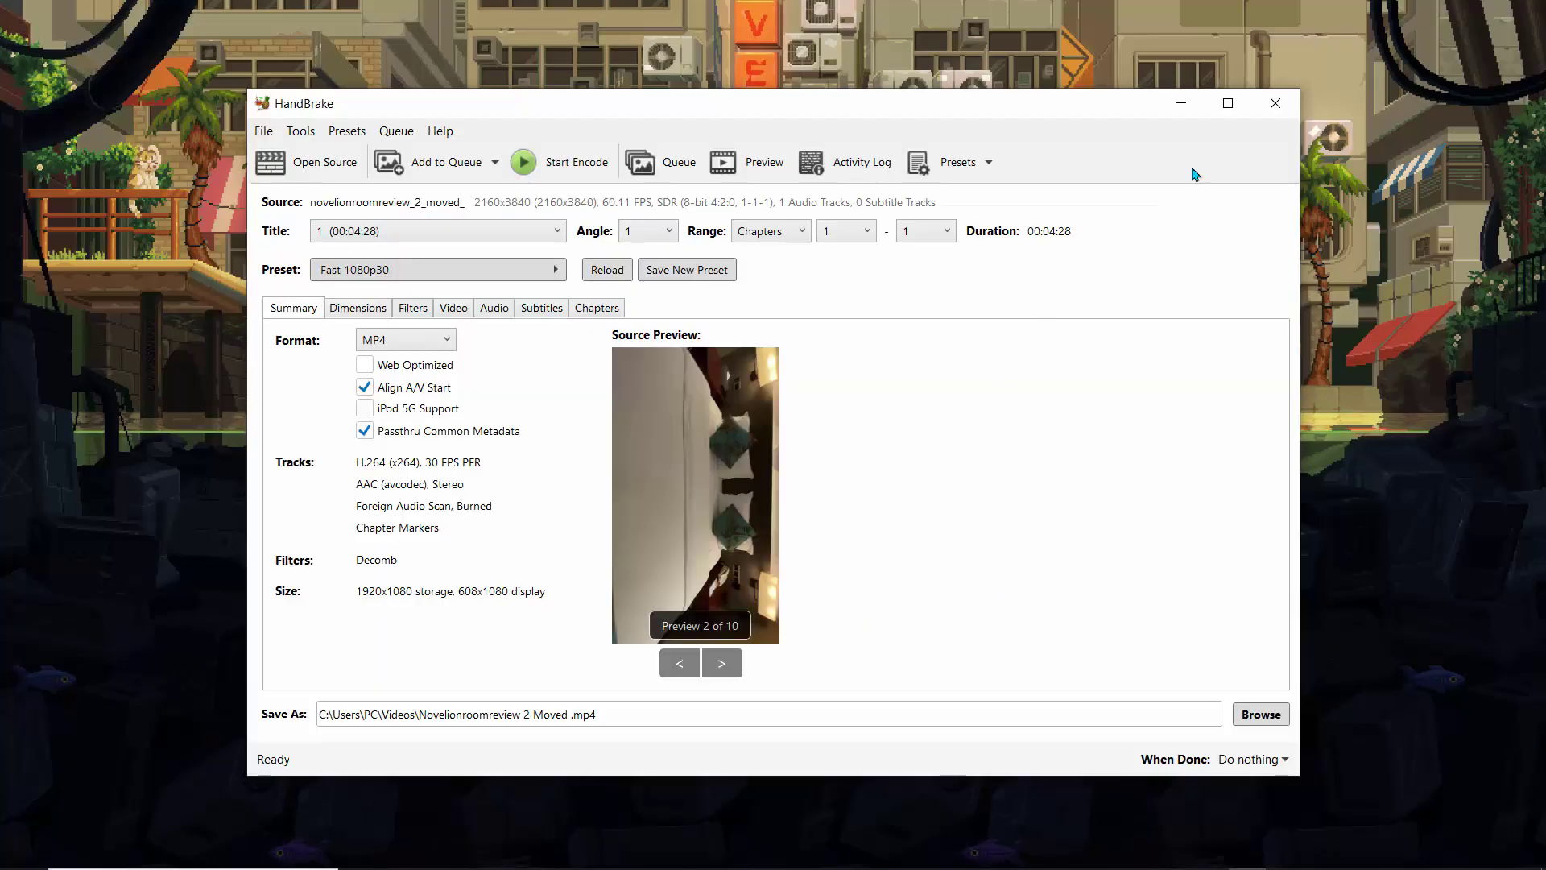
# Step: Maximise the window, set the video's rotation to 270 in the dimensions settings, and preview the result
pyautogui.click(1228, 103)
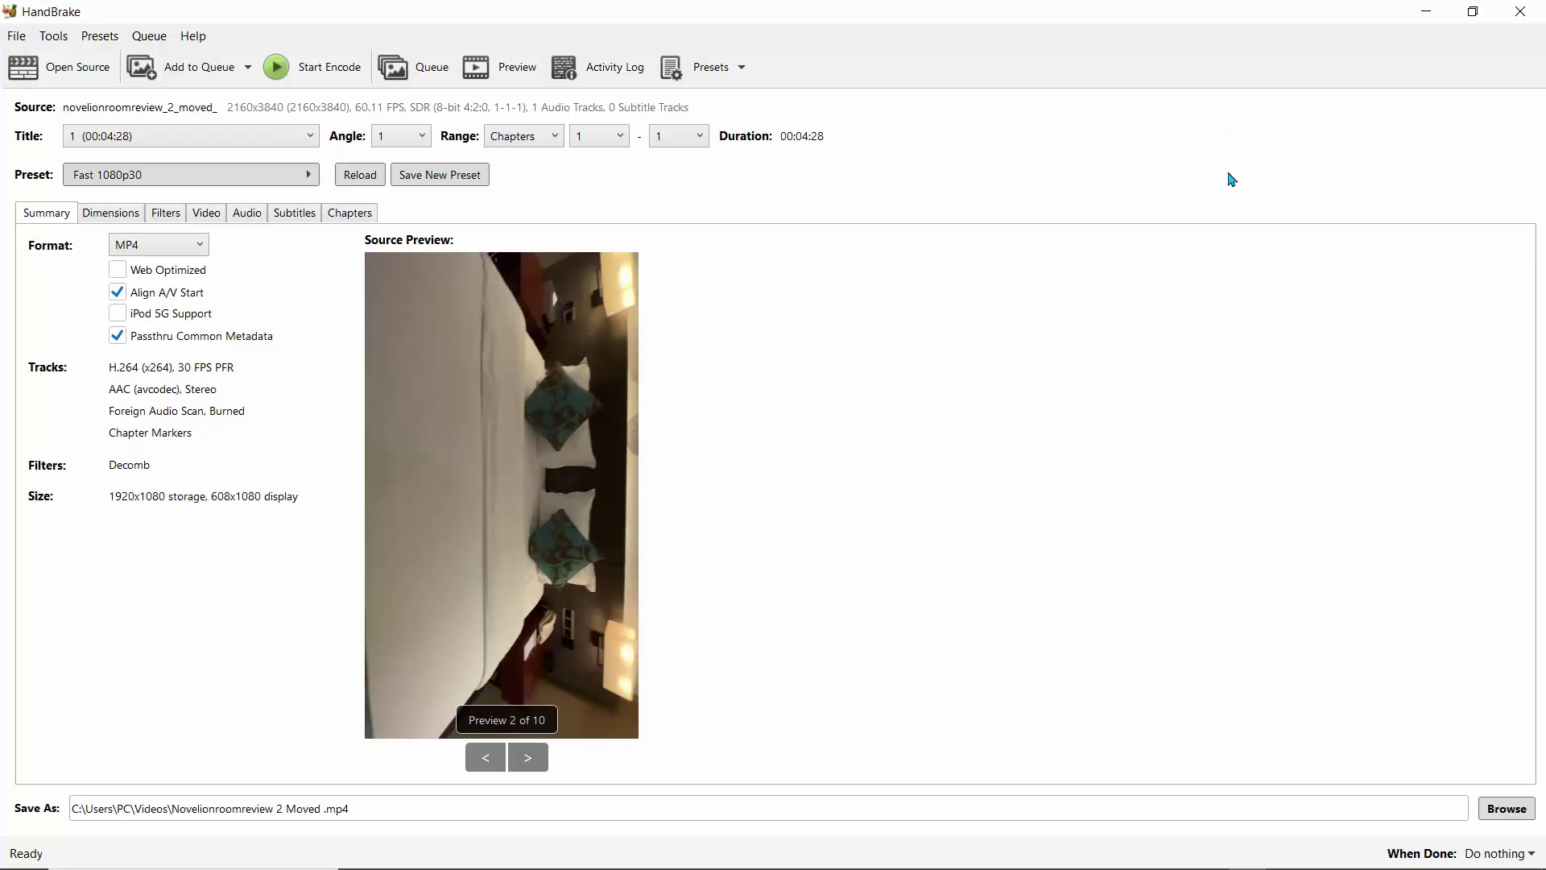
pyautogui.click(120, 216)
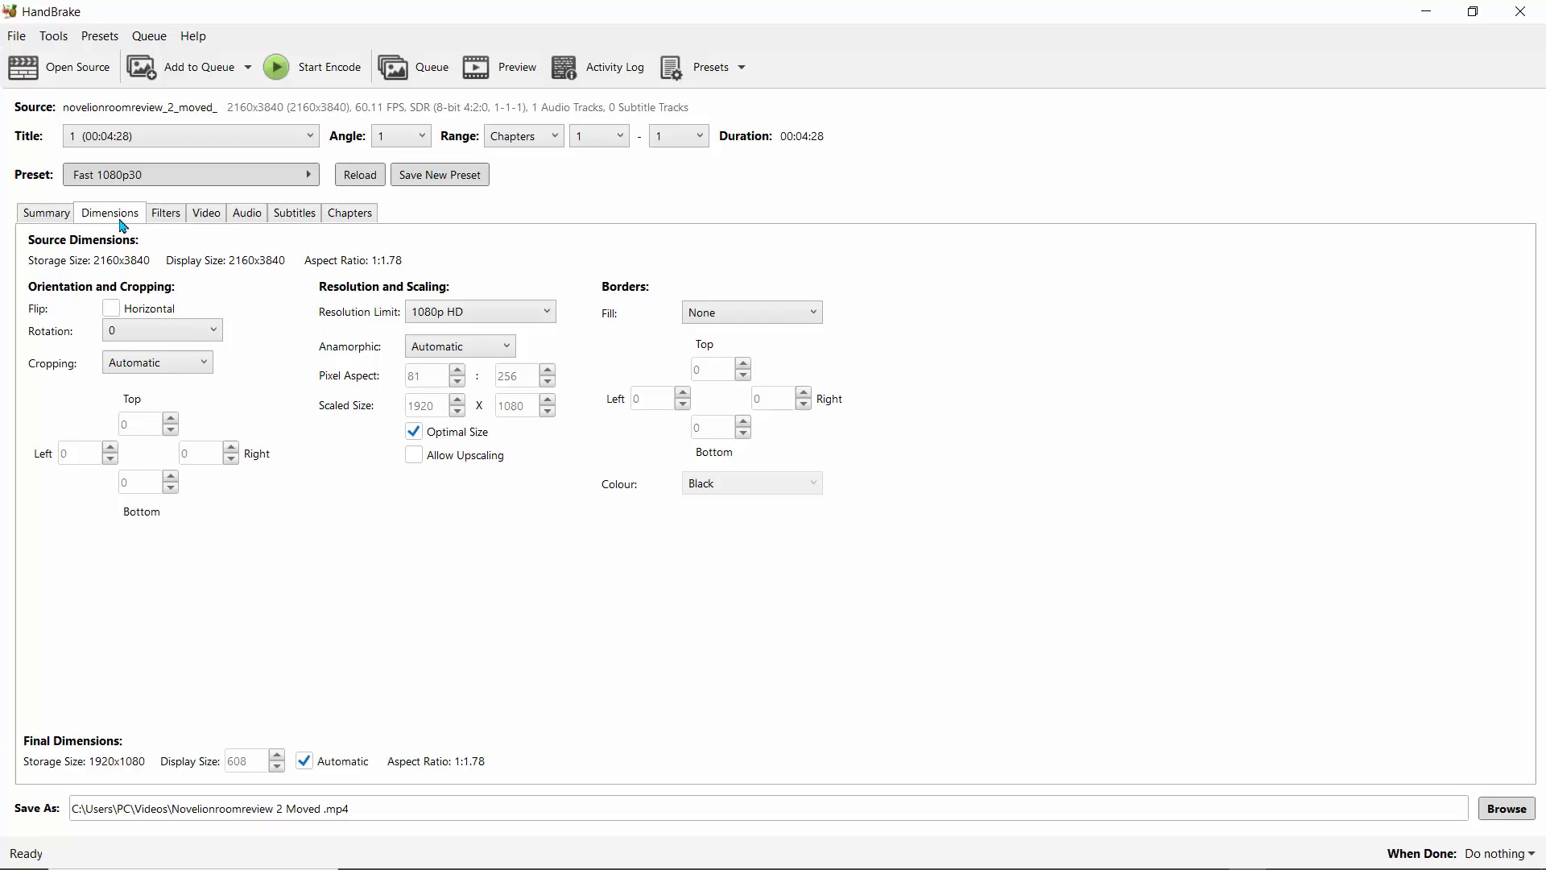
pyautogui.click(144, 332)
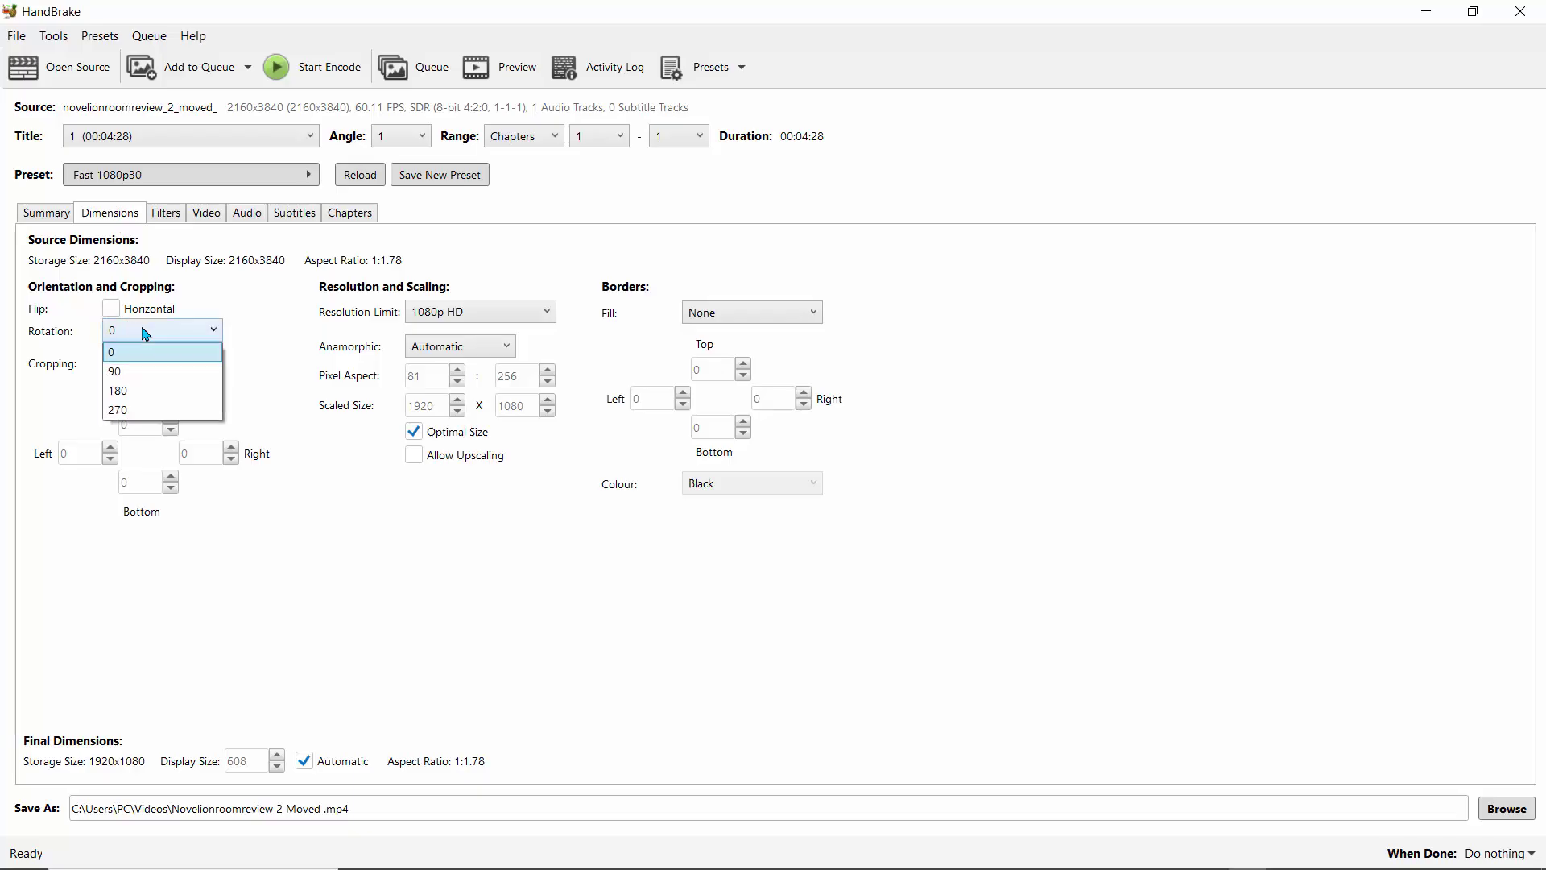
pyautogui.click(135, 397)
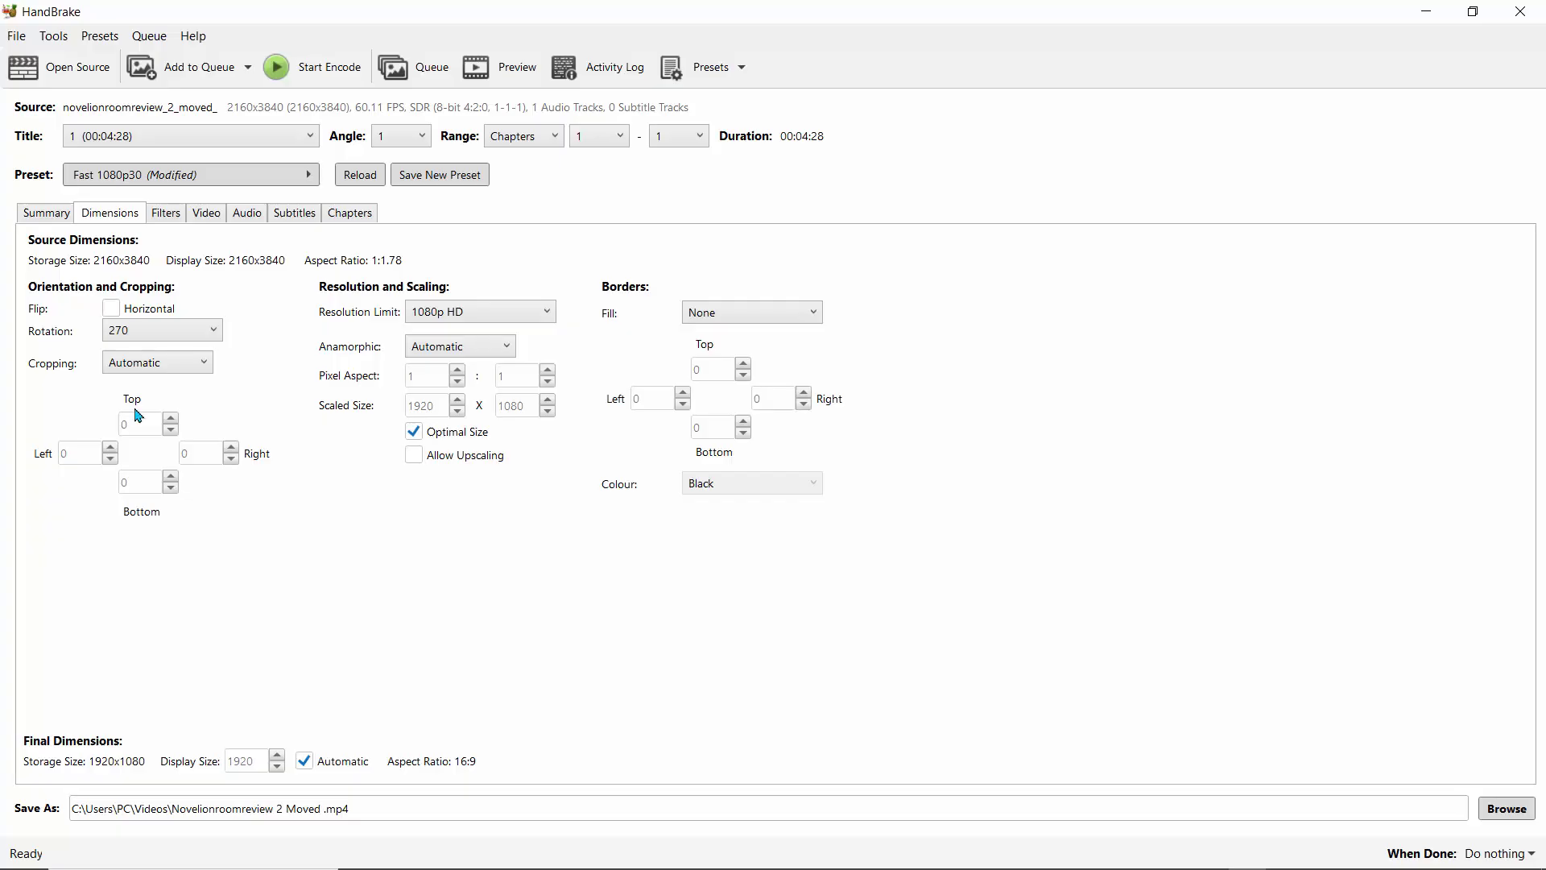
pyautogui.click(495, 68)
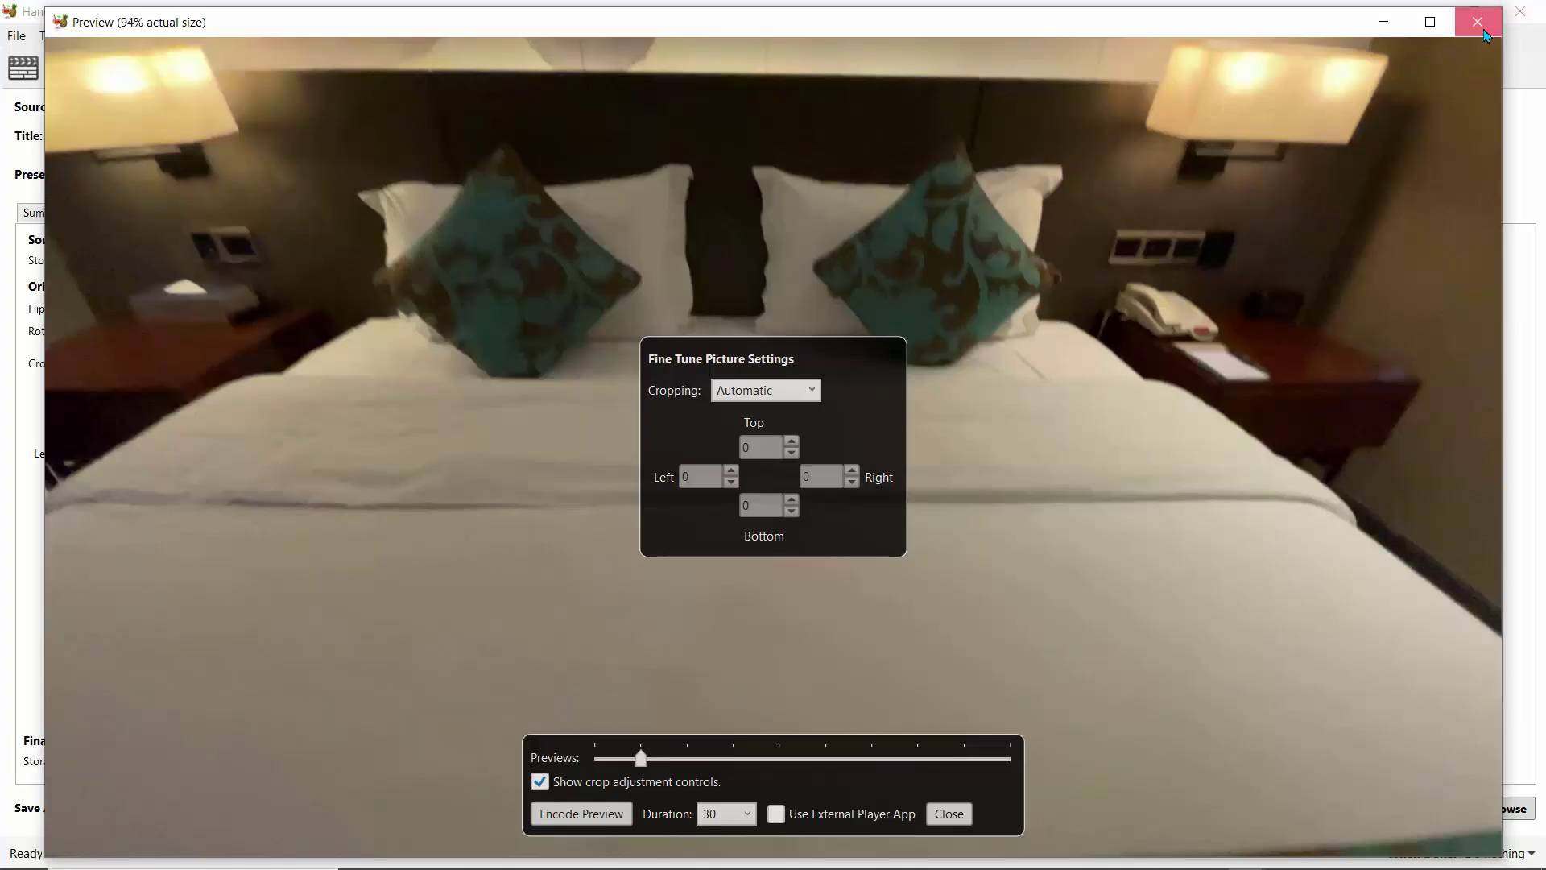
# Step: Close the preview, set the resolution limit to 1080p HD, and review the encode summary
pyautogui.click(1478, 23)
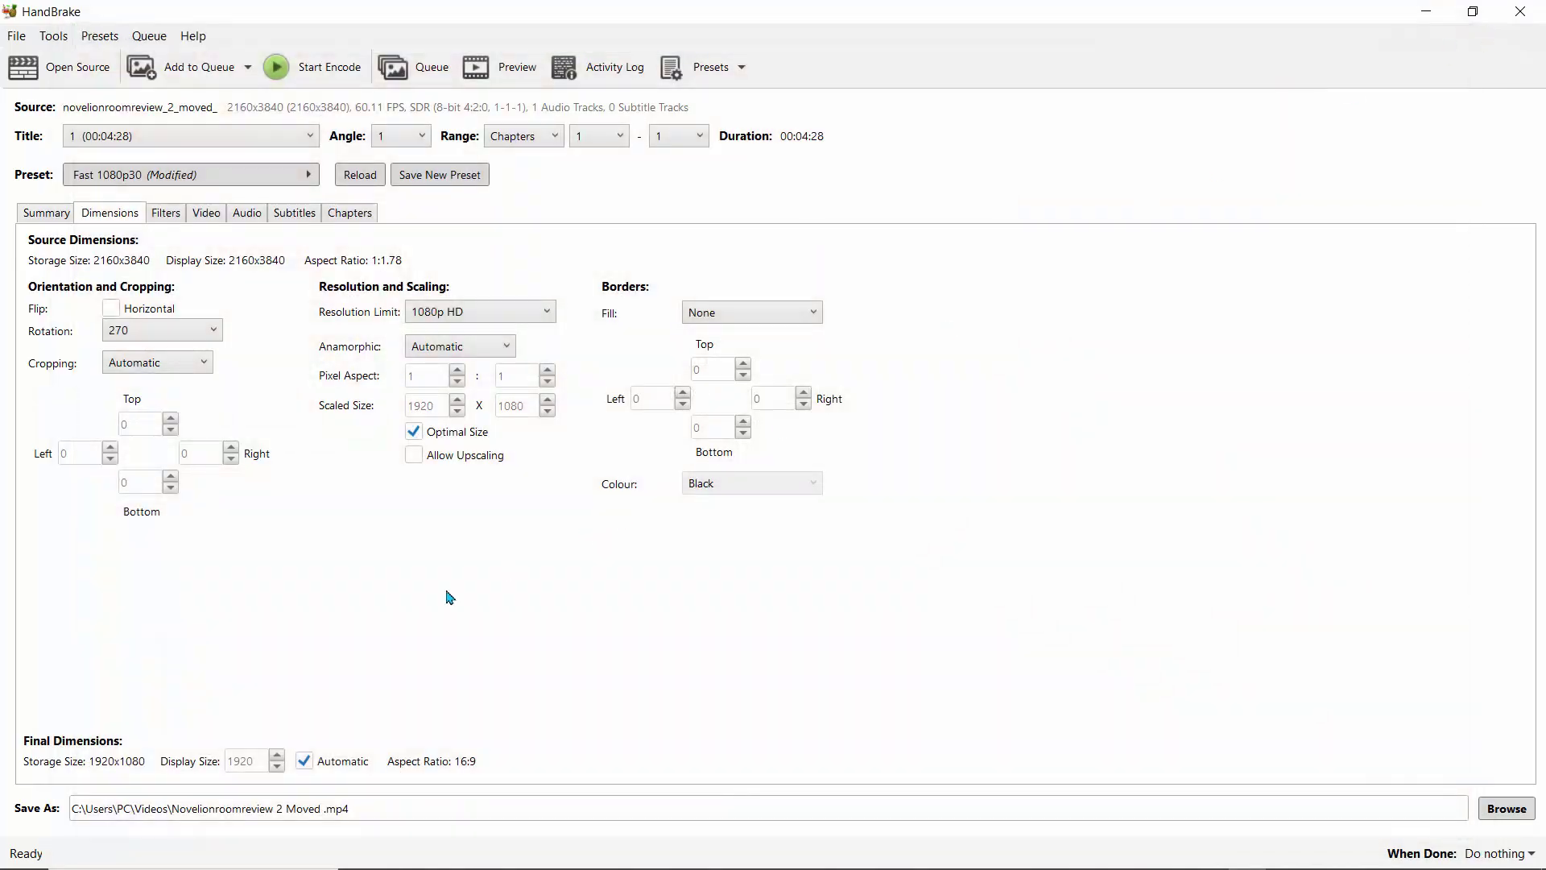
pyautogui.click(423, 317)
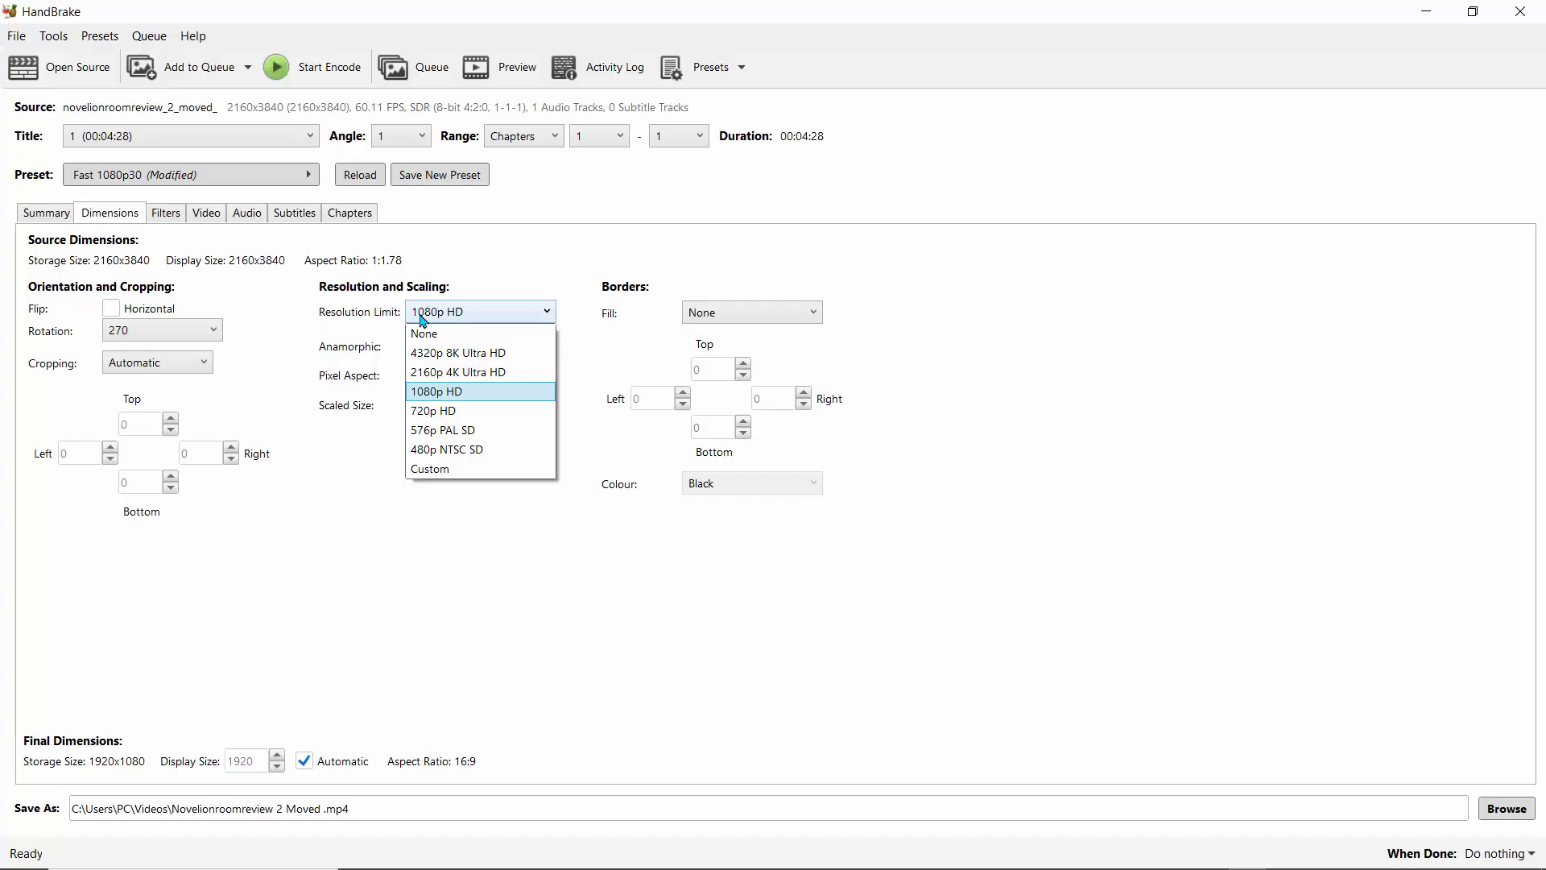
pyautogui.click(424, 400)
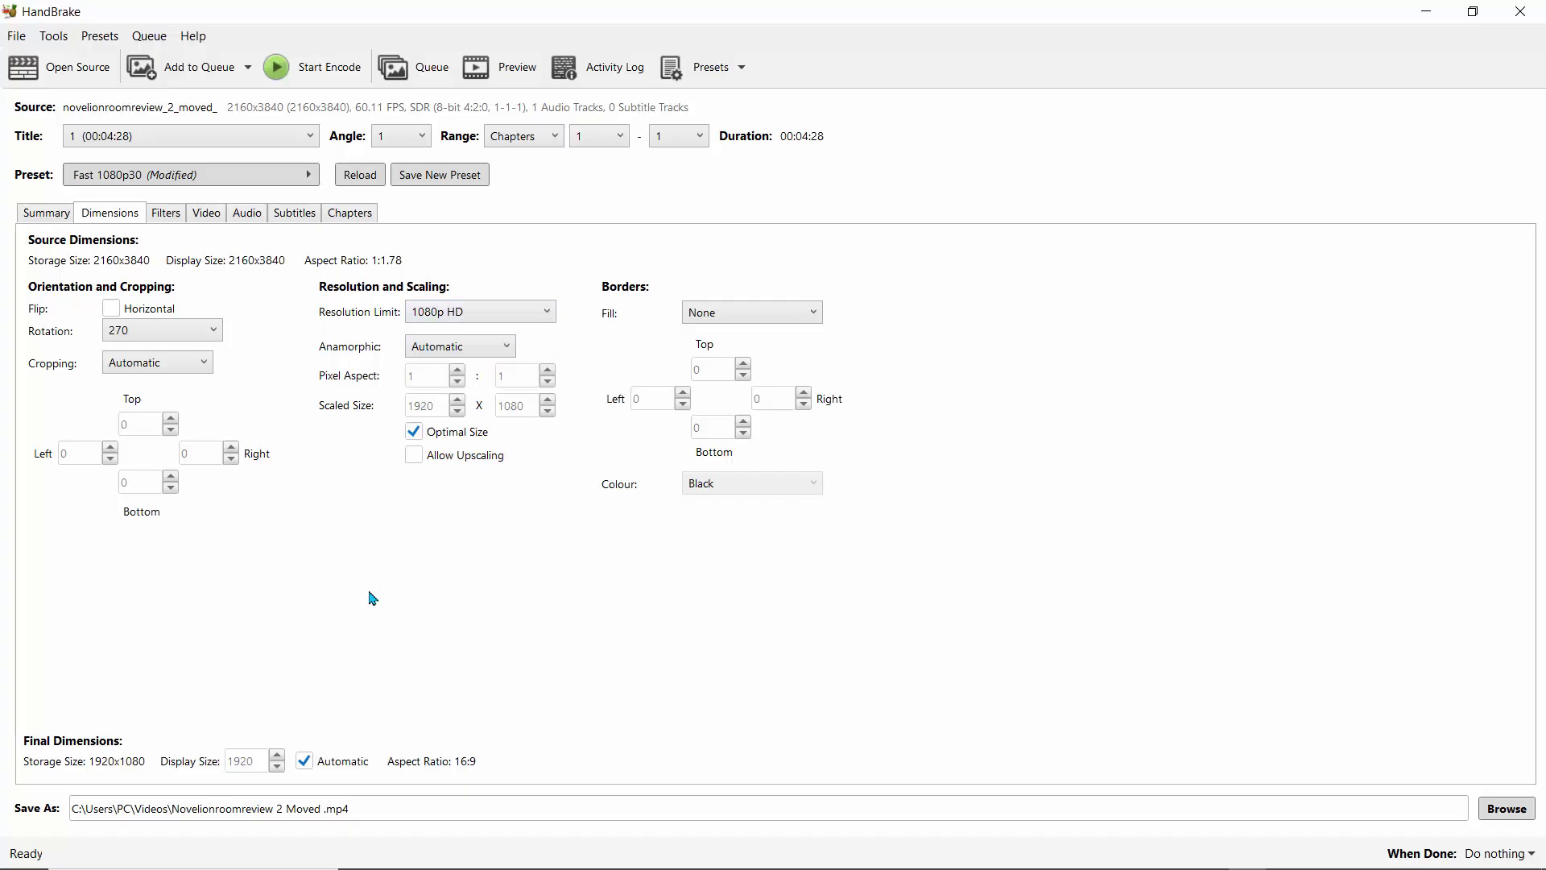
pyautogui.click(34, 217)
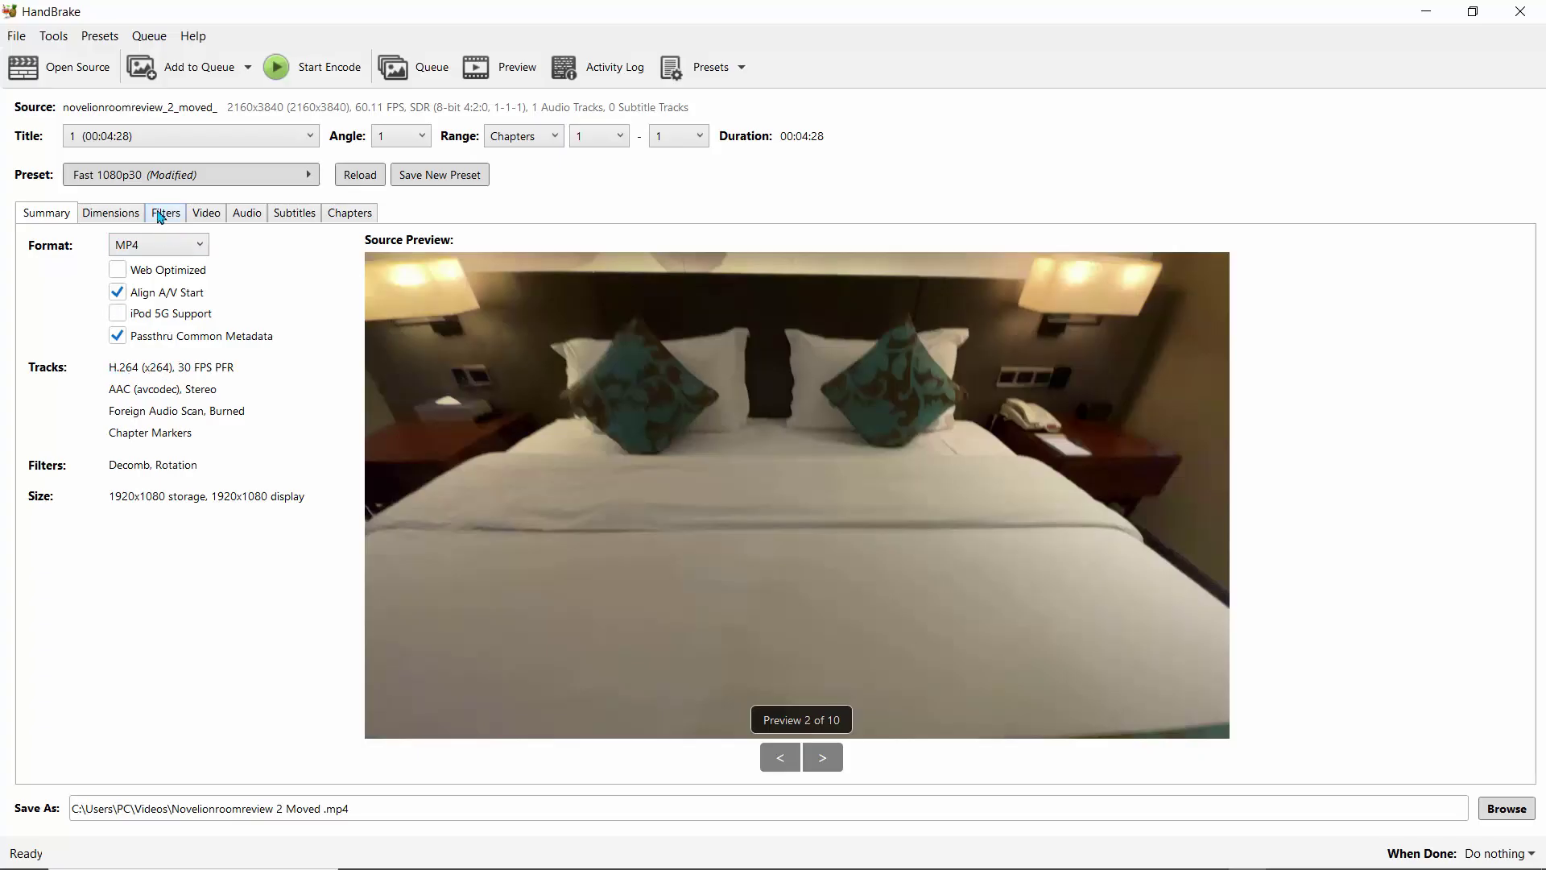
# Step: Set the video's constant quality to RF 0 and its framerate to 24 FPS
pyautogui.click(203, 214)
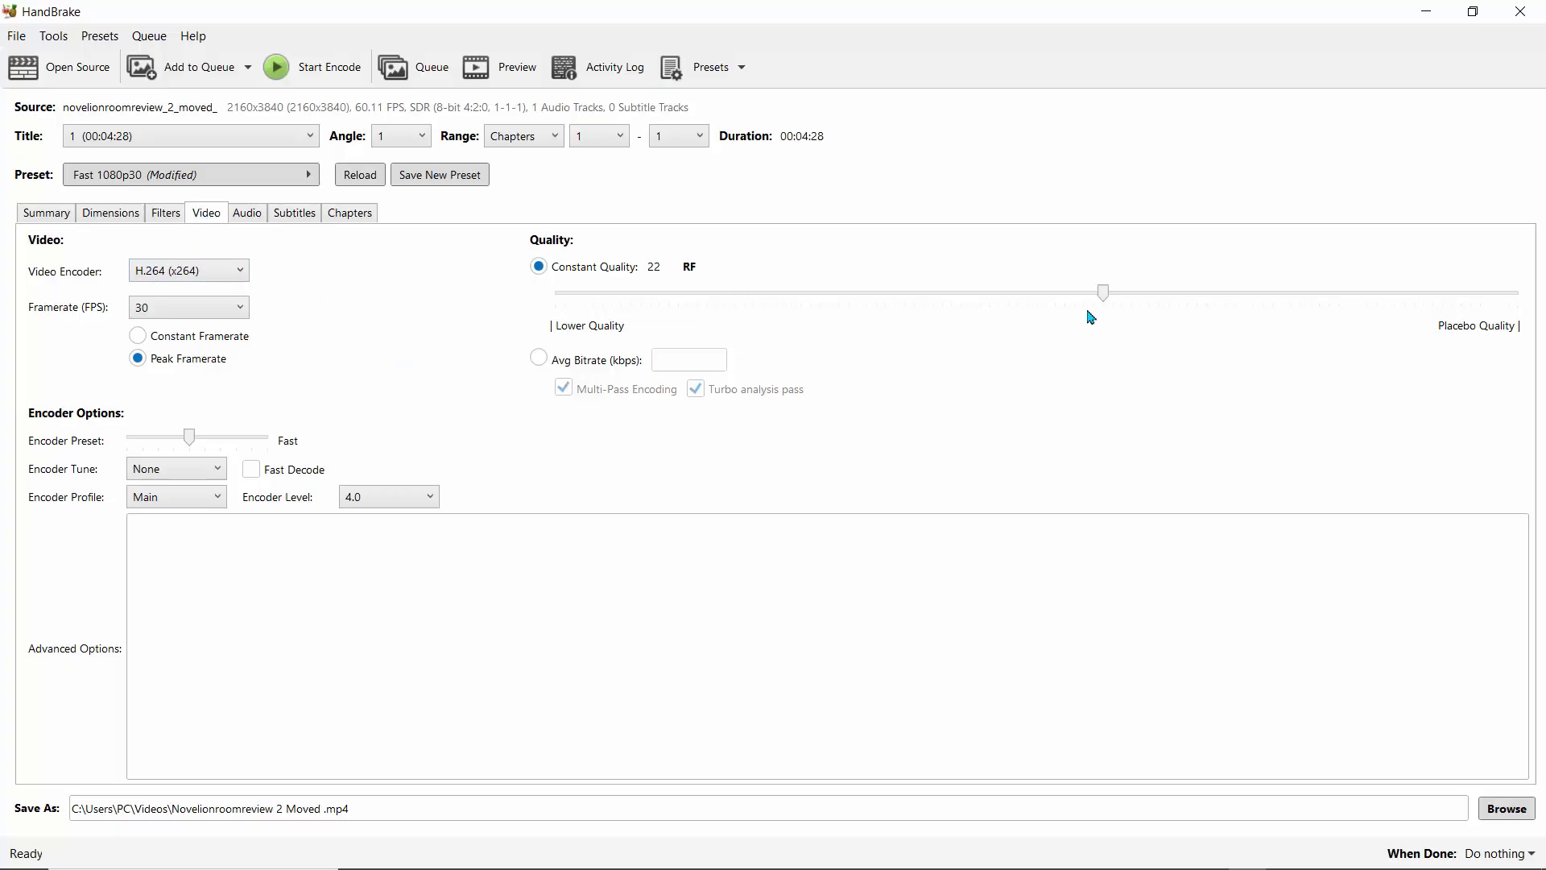
pyautogui.moveTo(1104, 298); pyautogui.dragTo(1535, 330)
pyautogui.click(155, 310)
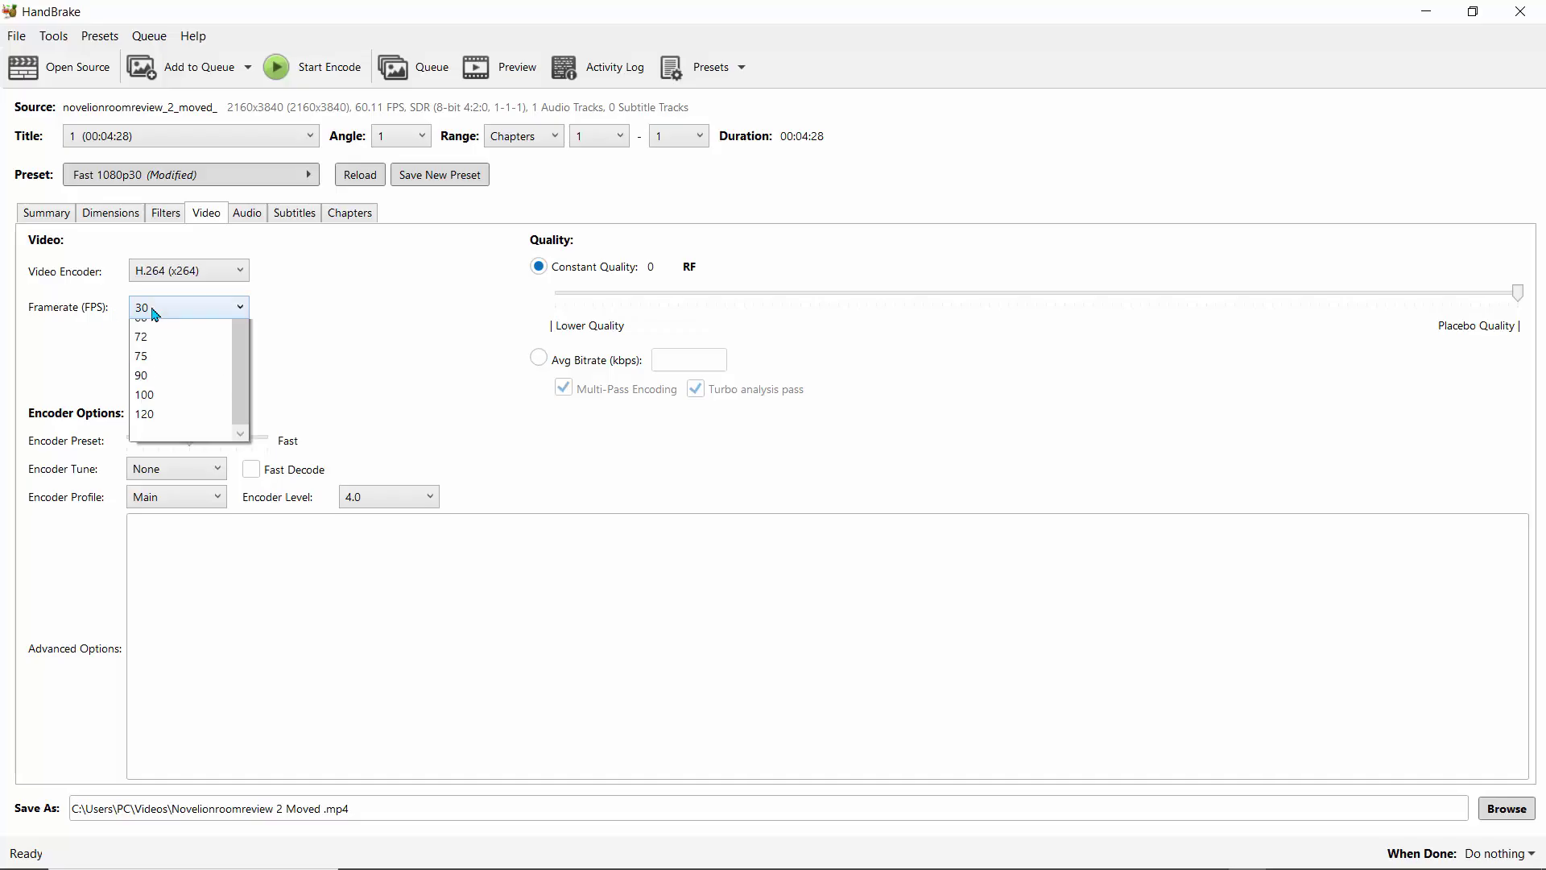
pyautogui.click(157, 349)
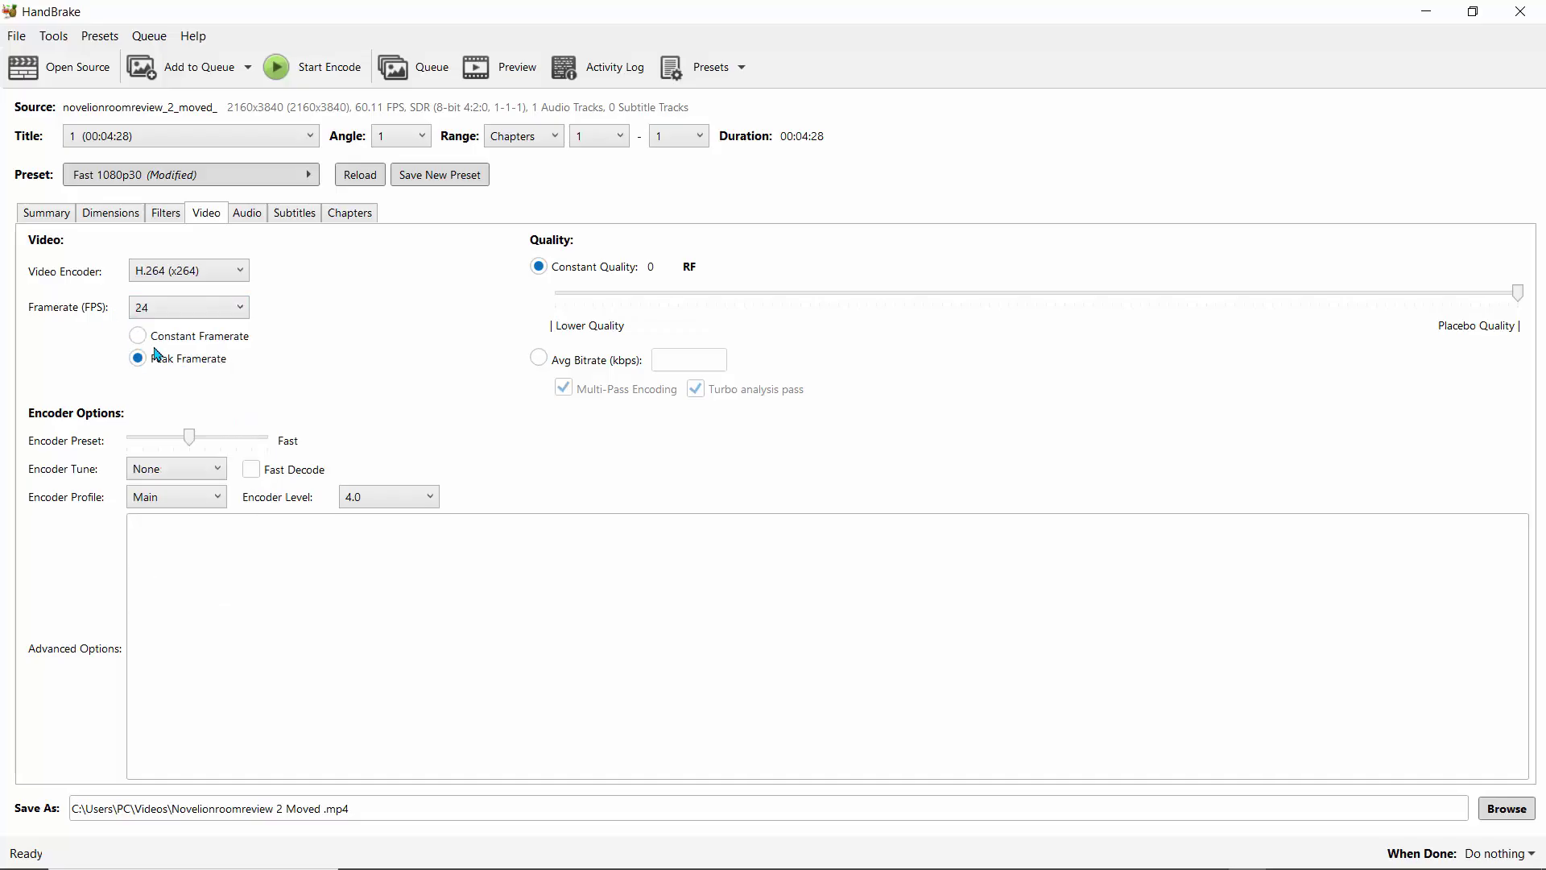
# Step: Review the available video encoders, keep H.264 (x264), and start the encode
pyautogui.click(178, 275)
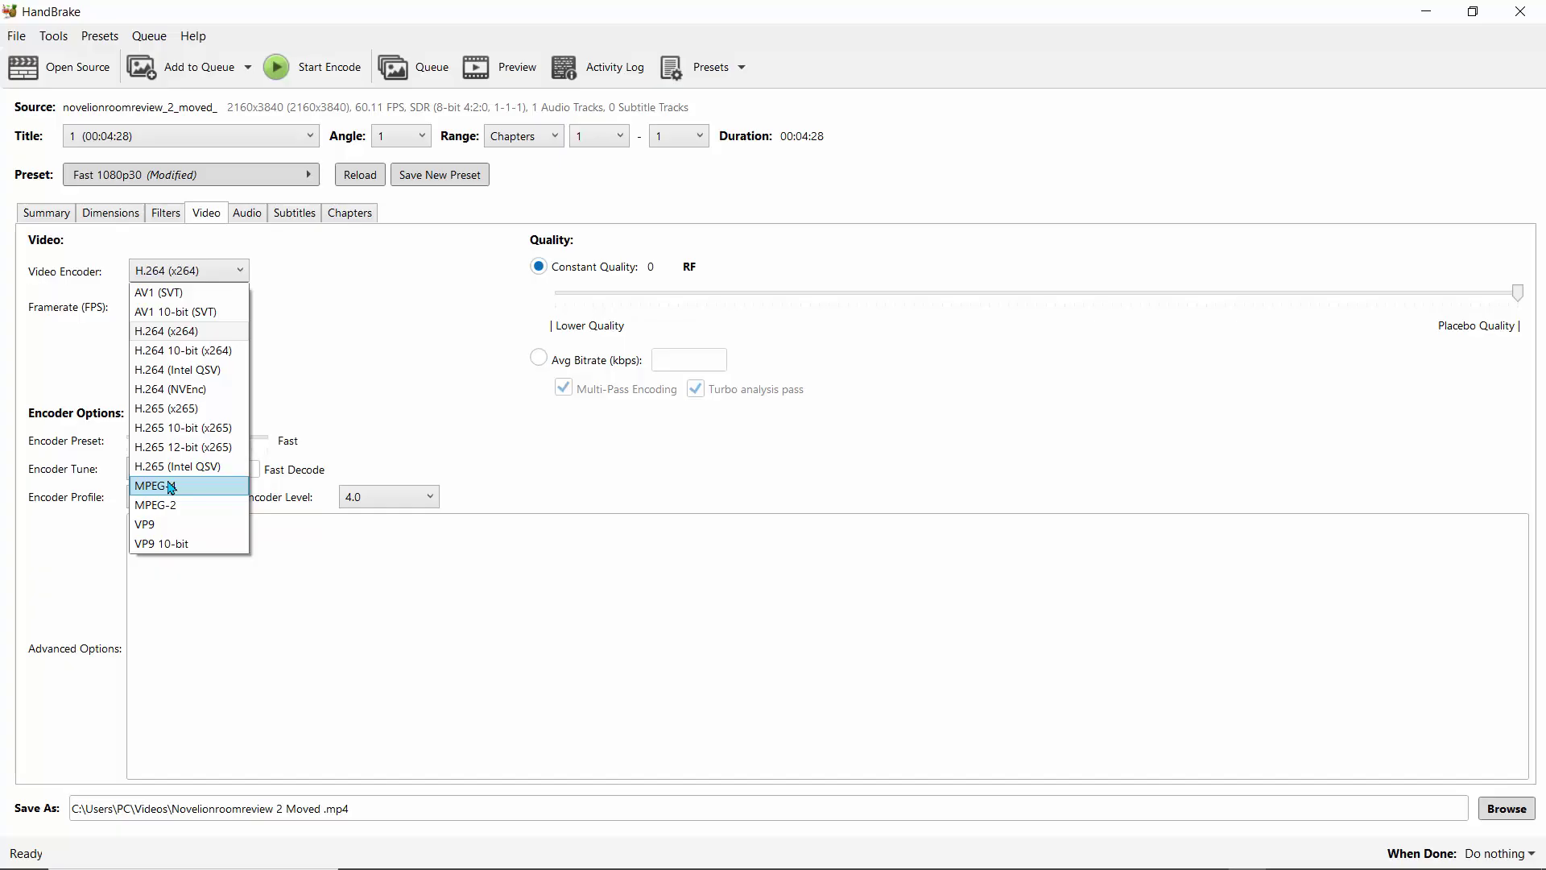
pyautogui.click(354, 308)
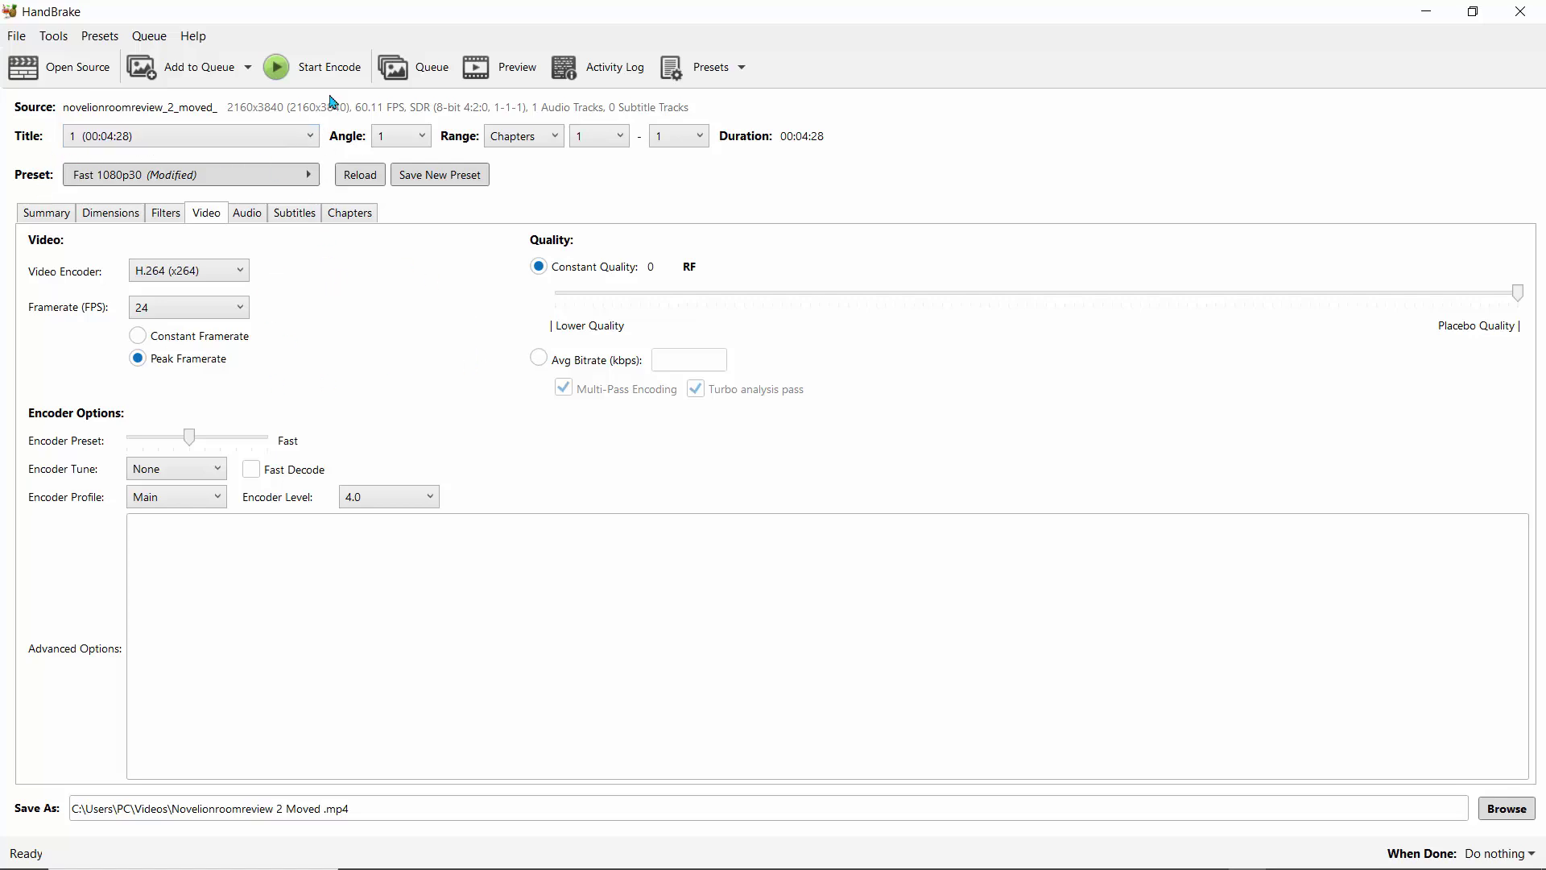
pyautogui.click(305, 77)
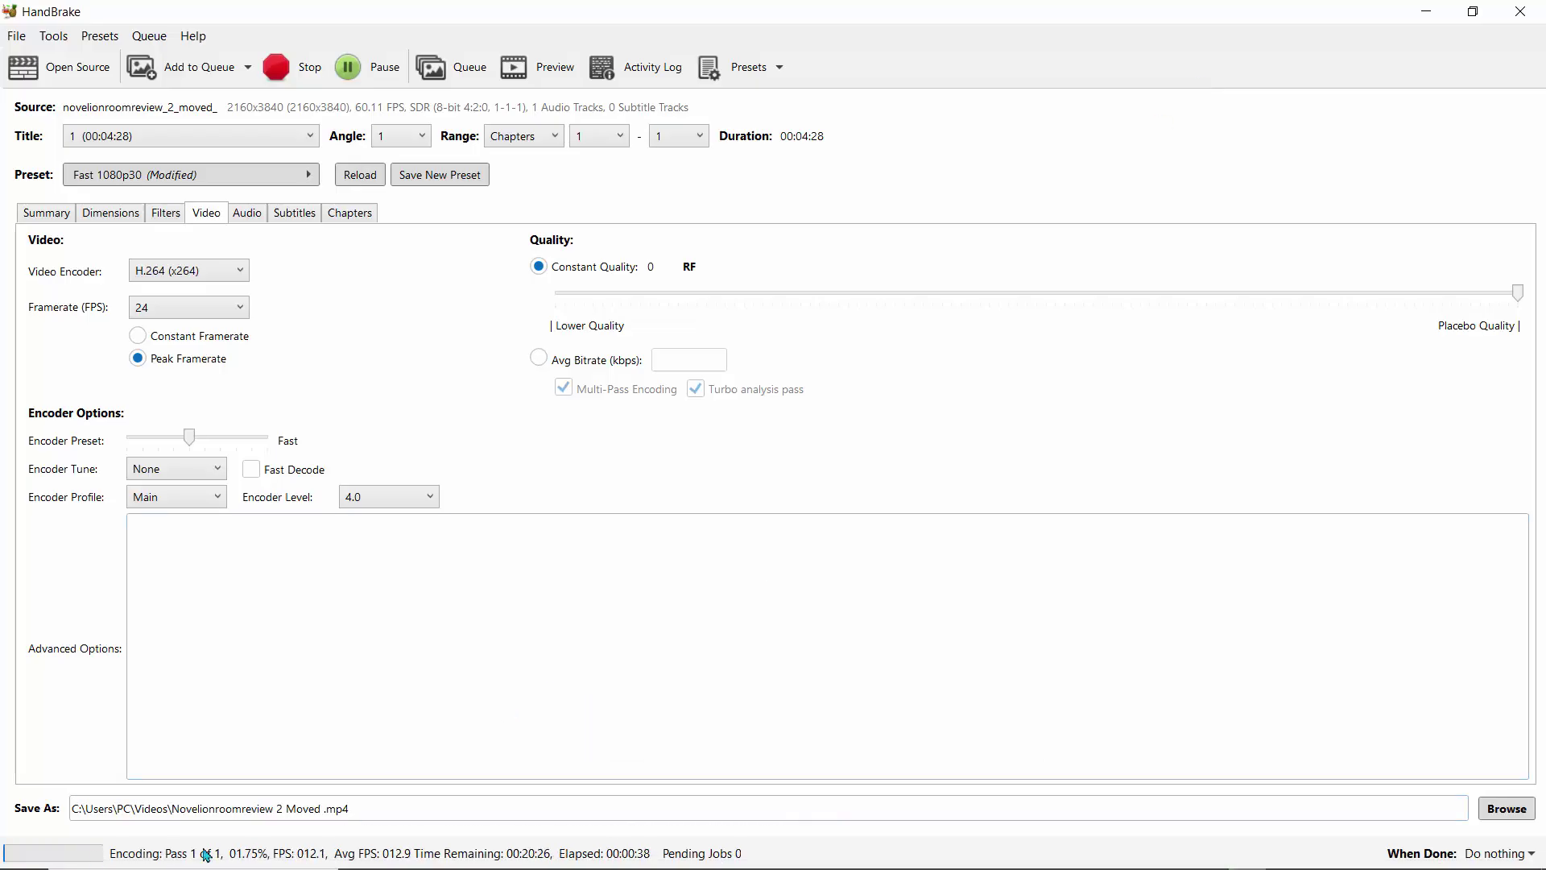
# Step: Switch to VLC media player, play the recent file 06 IntroductionToGDSCripts.mp4, and skip ahead to about 04:27
pyautogui.click(908, 853)
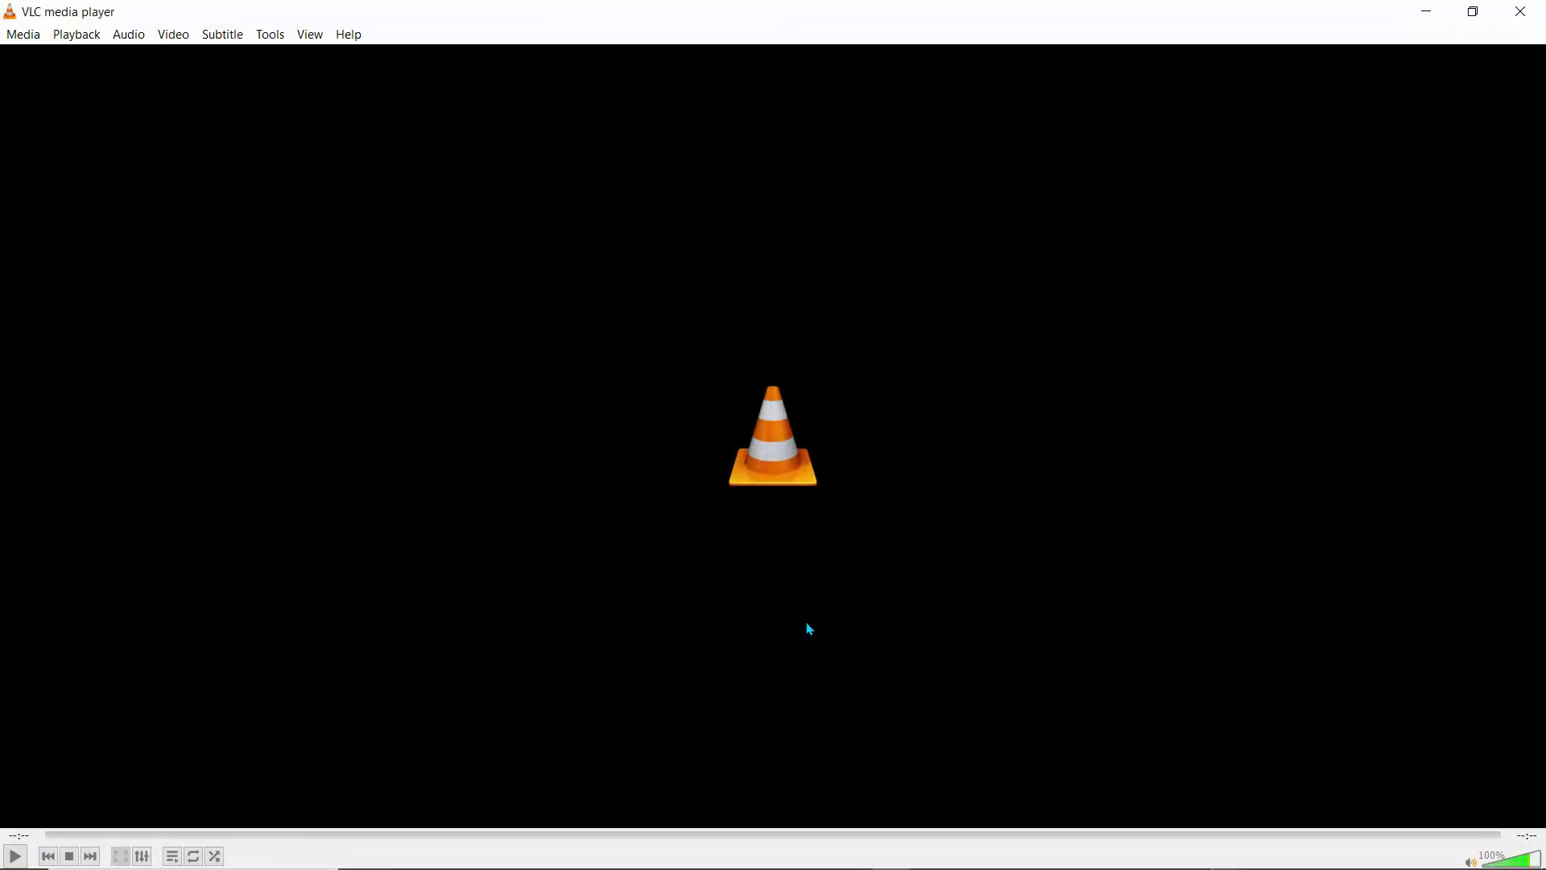
pyautogui.click(18, 36)
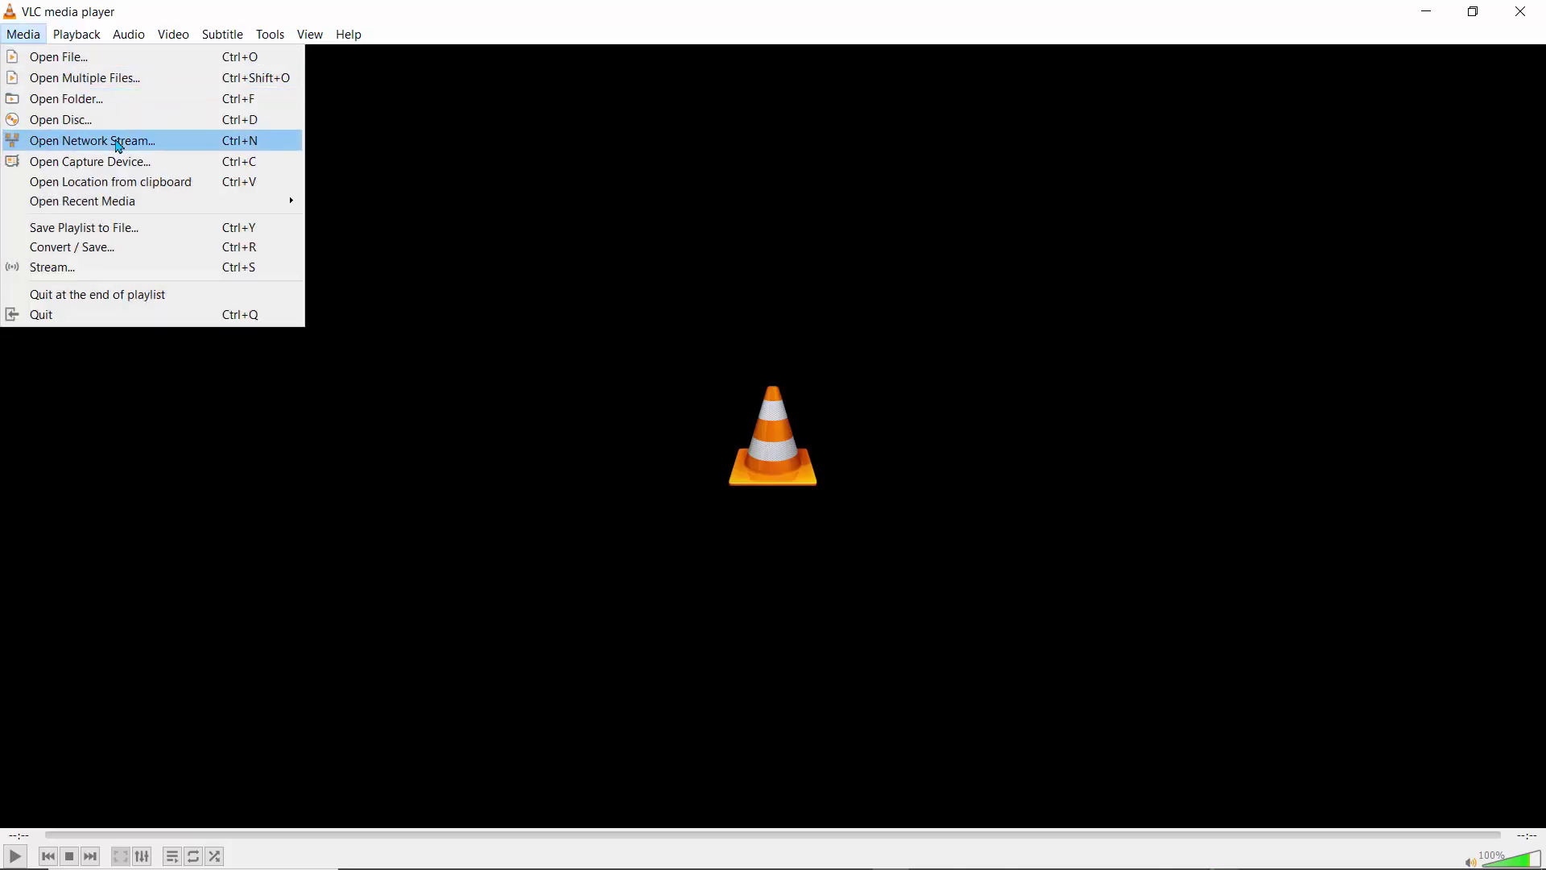
pyautogui.moveTo(147, 203)
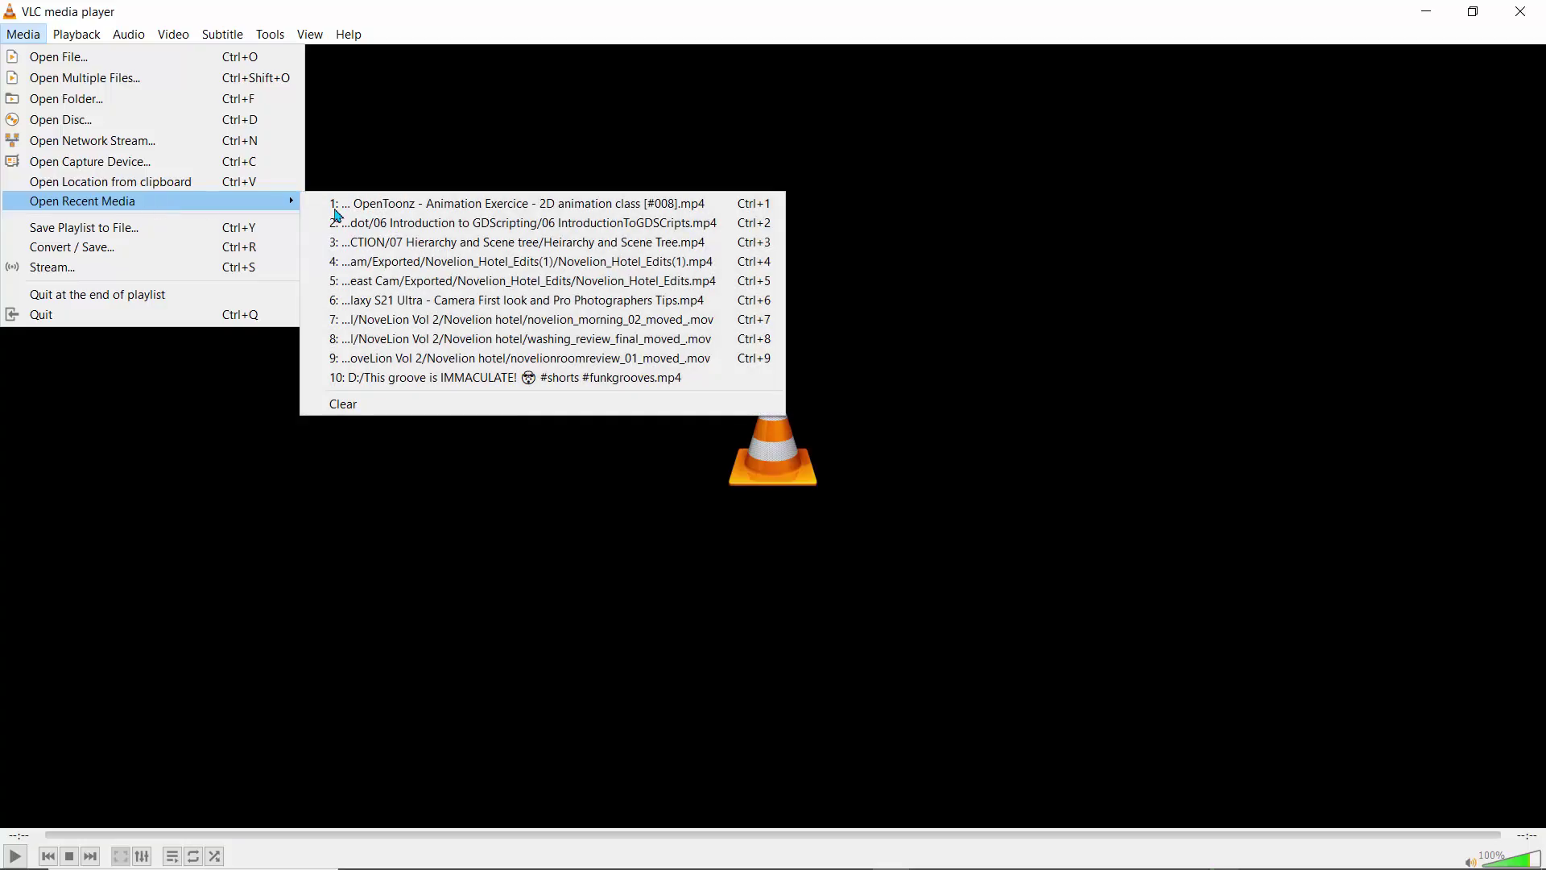
pyautogui.click(382, 226)
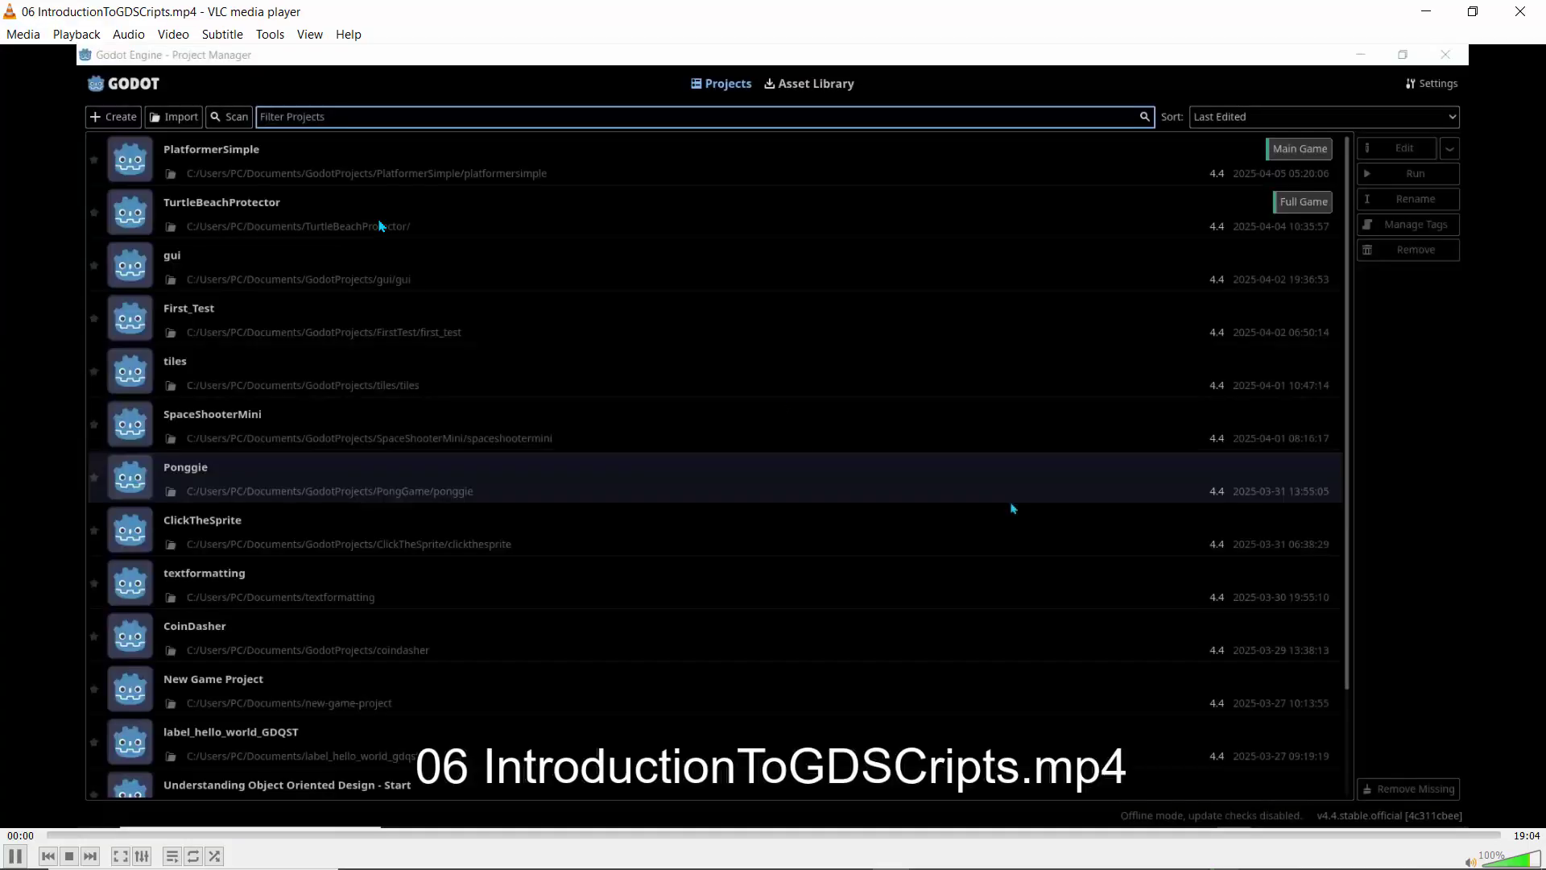
pyautogui.click(166, 835)
pyautogui.click(287, 836)
pyautogui.click(380, 835)
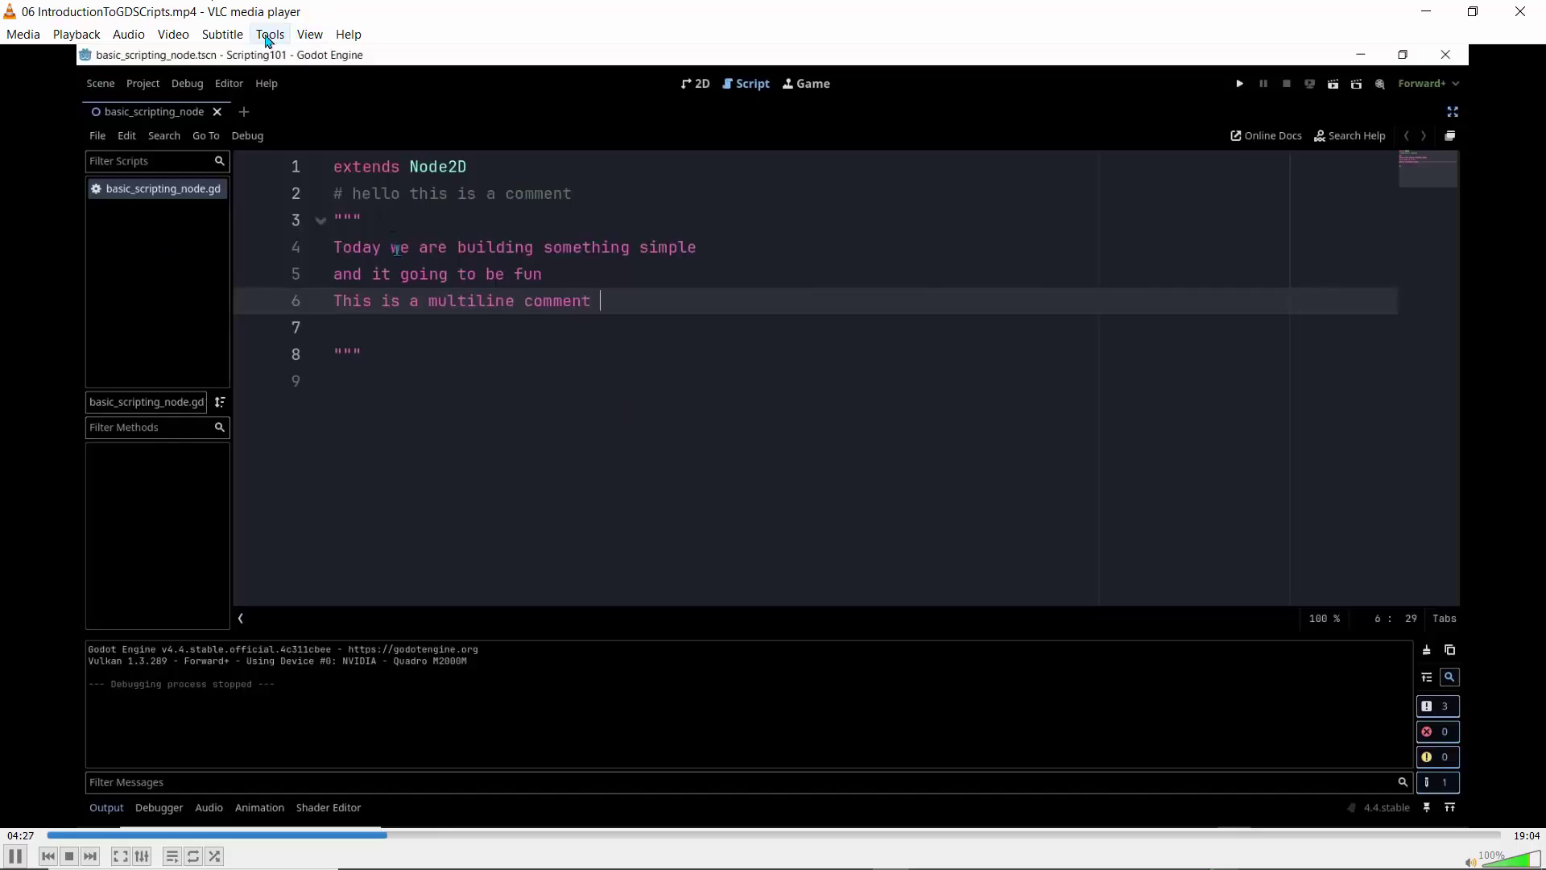
# Step: Open the geometry settings of the video effects and move the dialog upwards over the picture
pyautogui.click(268, 35)
pyautogui.click(291, 57)
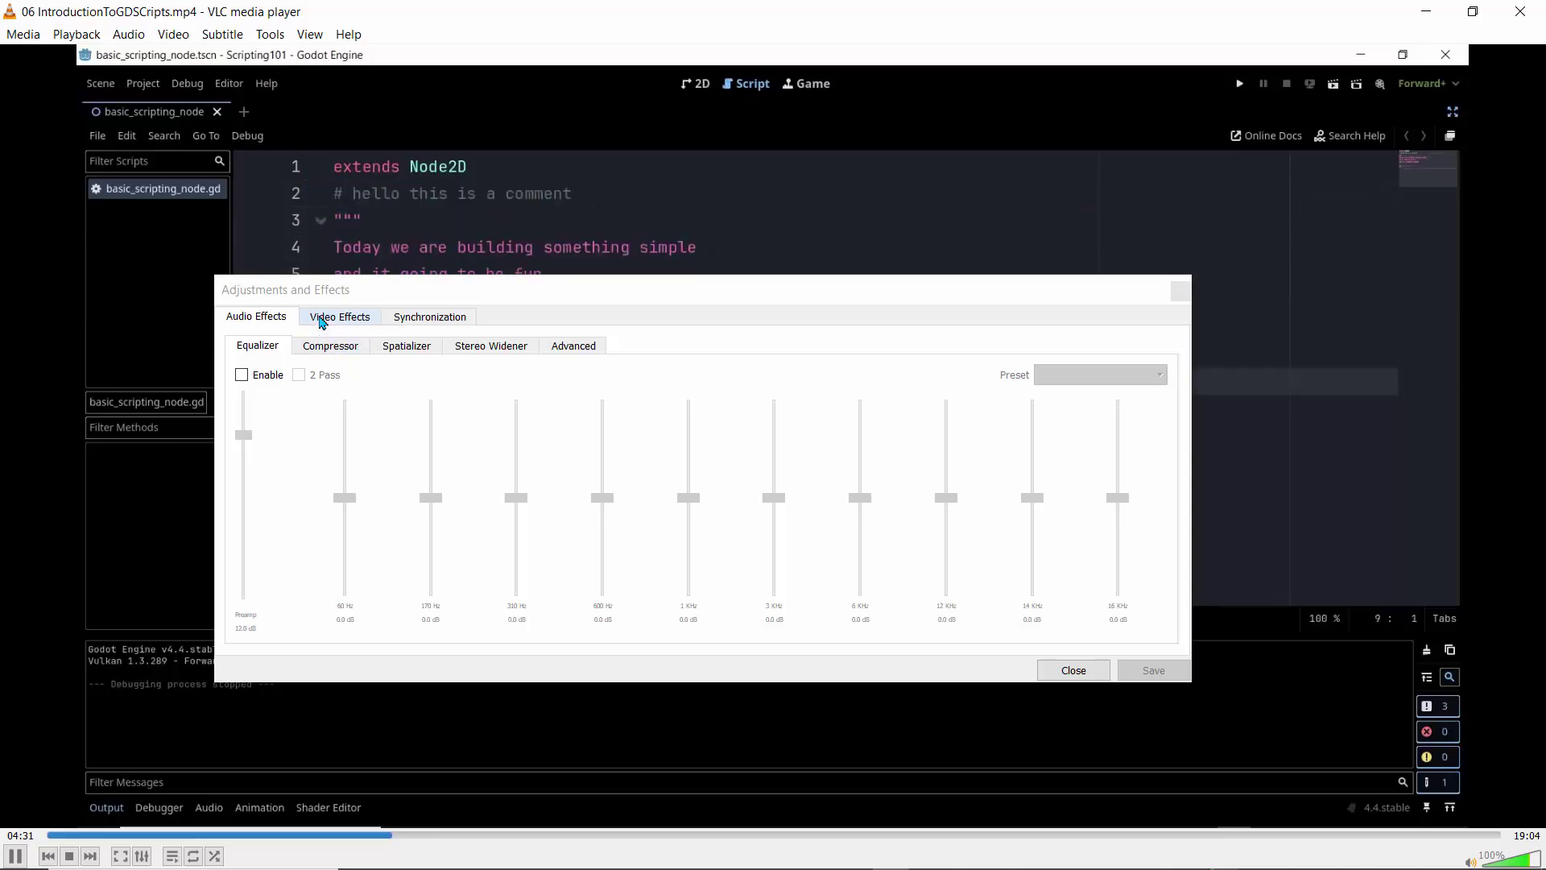
pyautogui.click(321, 318)
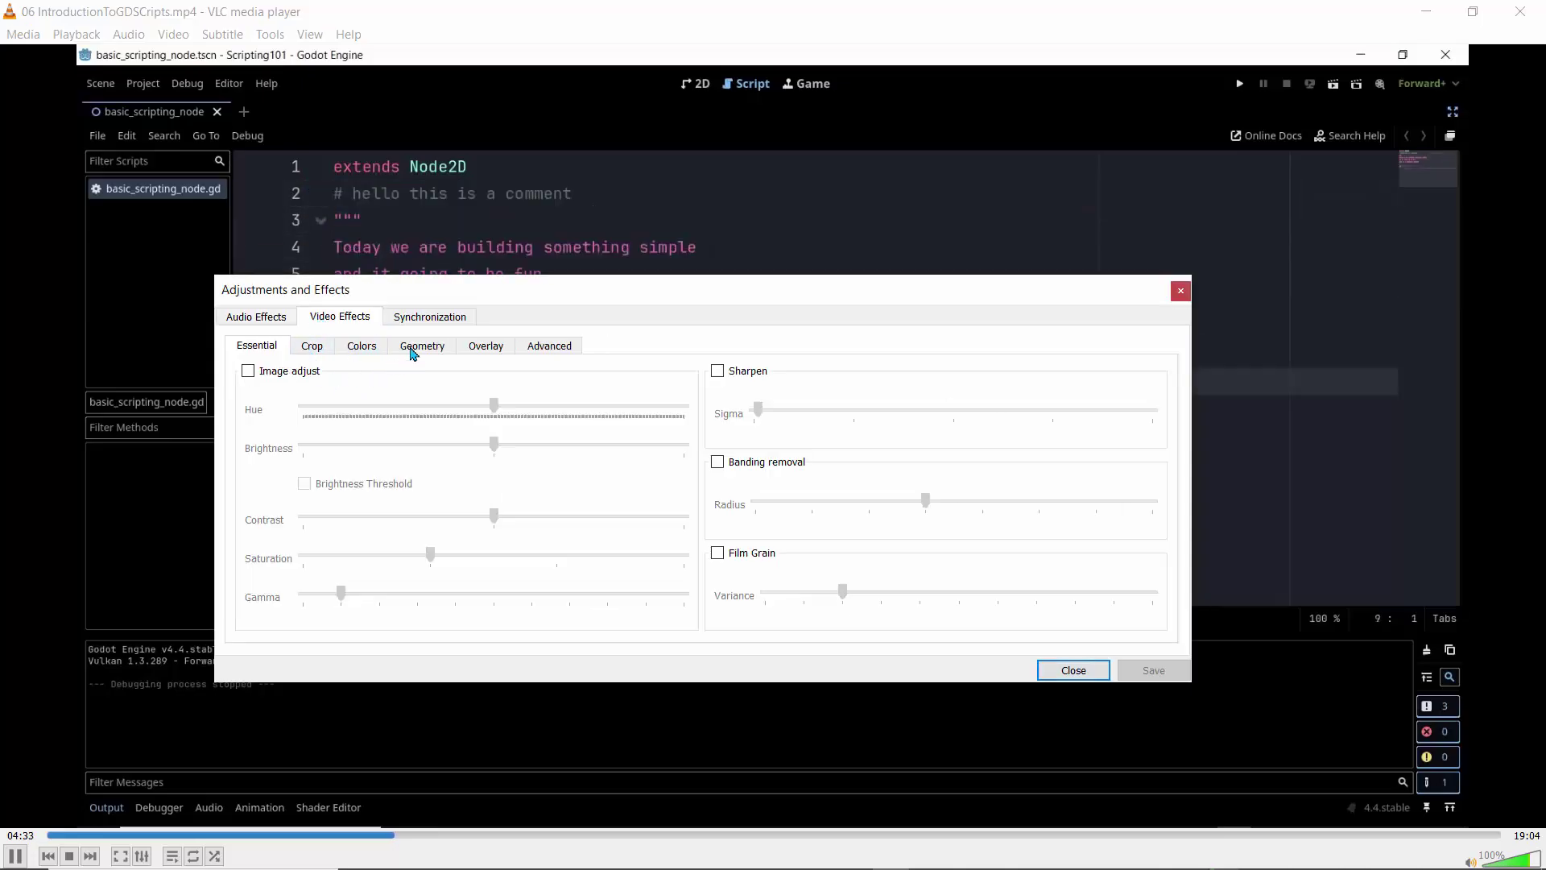
pyautogui.click(415, 348)
pyautogui.moveTo(403, 300); pyautogui.dragTo(594, 186)
# Step: Try the Rotate effect on the video, bring its angle to 1, and switch the effect off again
pyautogui.click(436, 362)
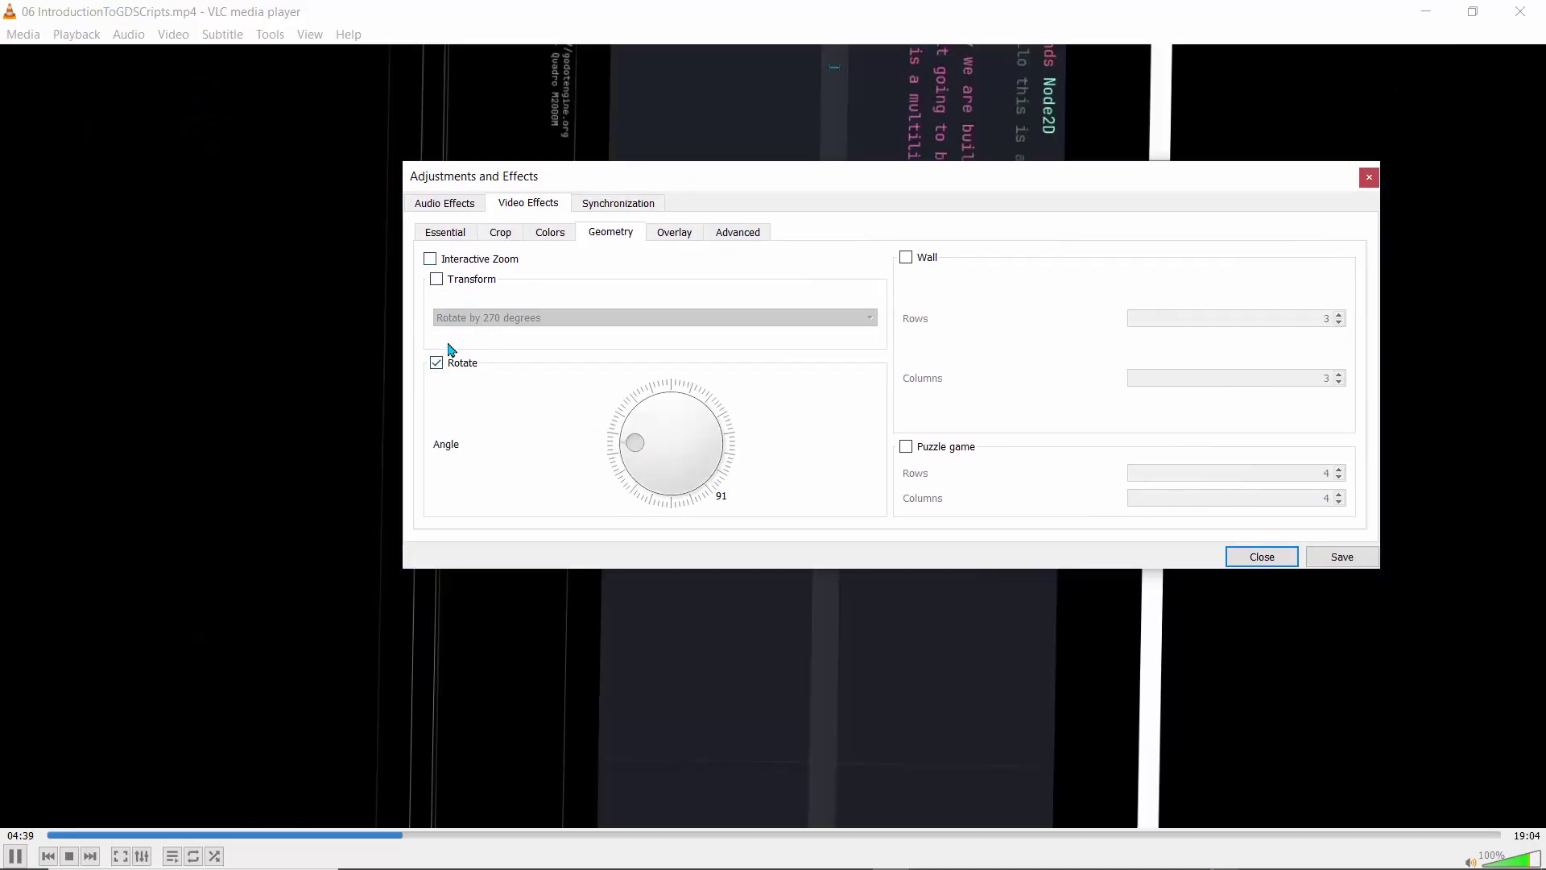
pyautogui.moveTo(633, 445); pyautogui.dragTo(689, 448)
pyautogui.moveTo(690, 475); pyautogui.dragTo(673, 477)
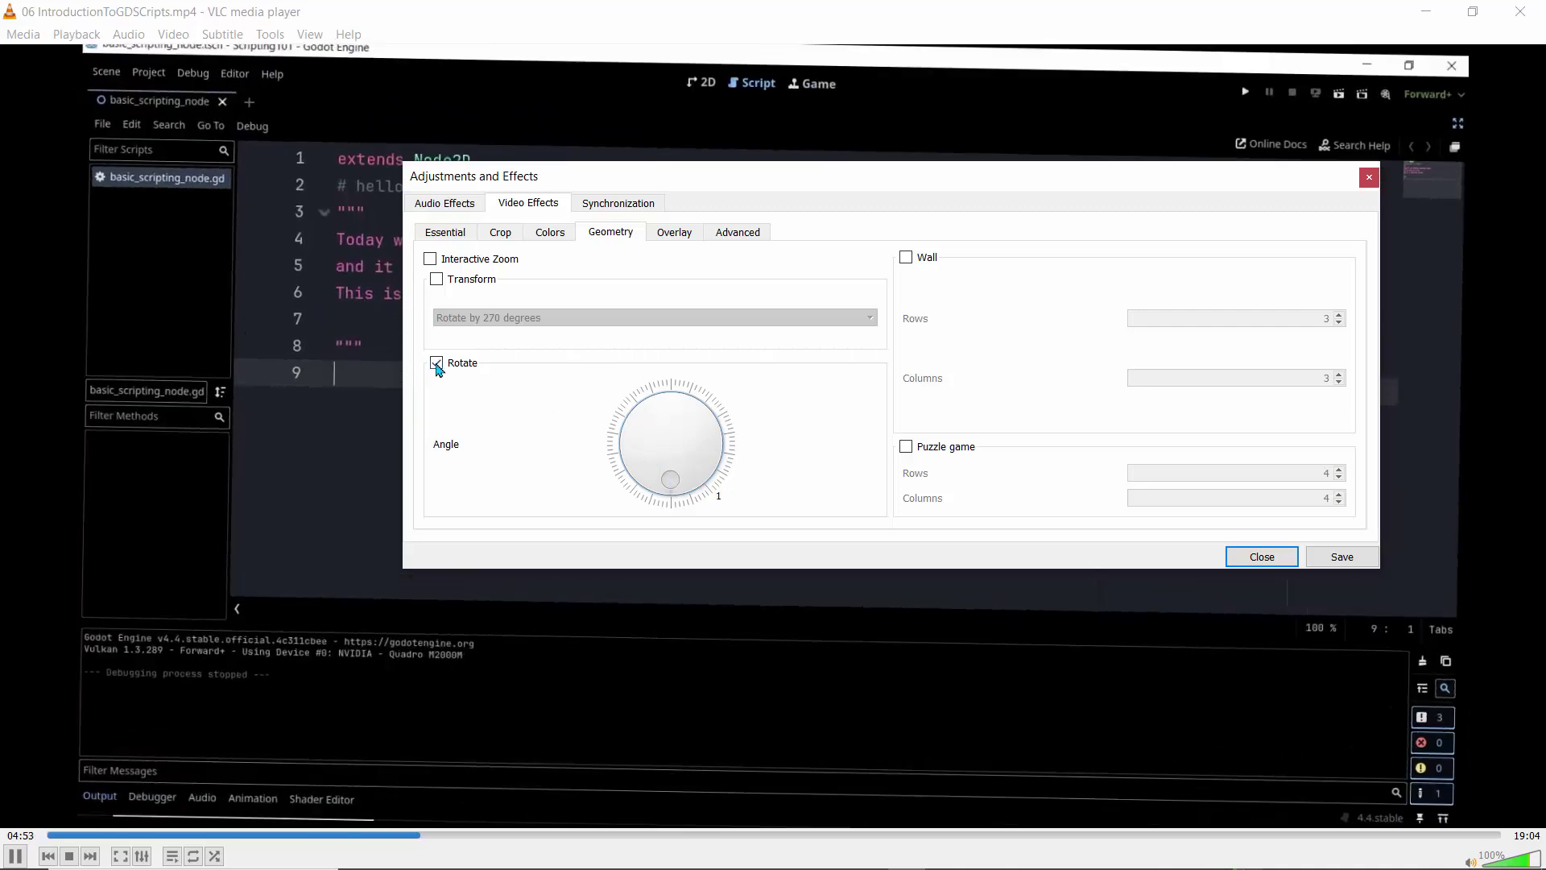
pyautogui.click(435, 362)
# Step: Enable Transform for the video, try Rotate by 90 degrees, and set it to Rotate by 270 degrees
pyautogui.click(436, 279)
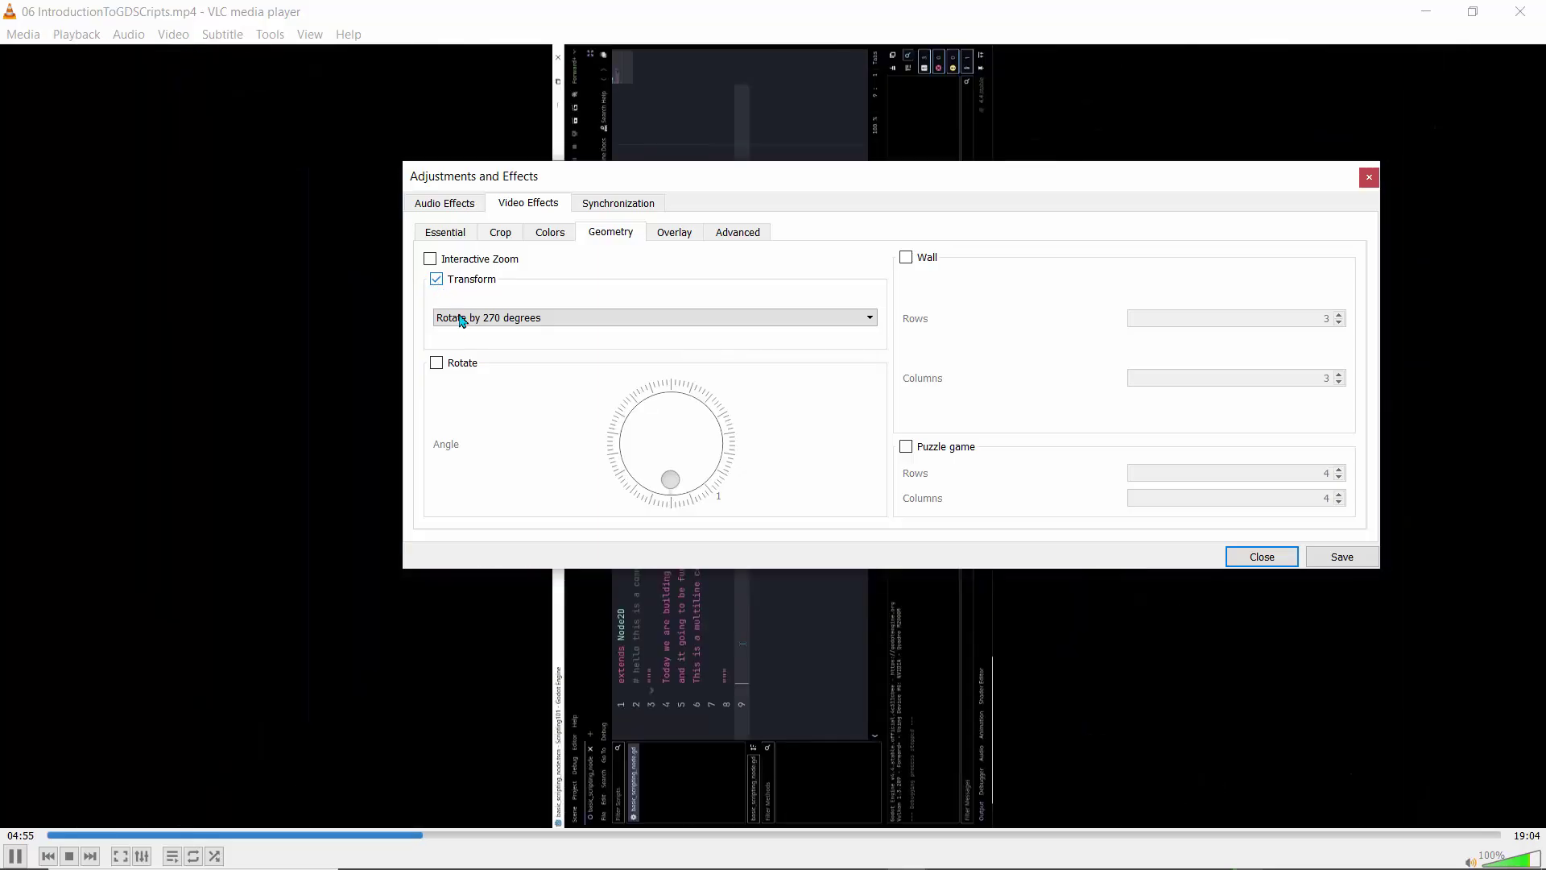
pyautogui.click(463, 319)
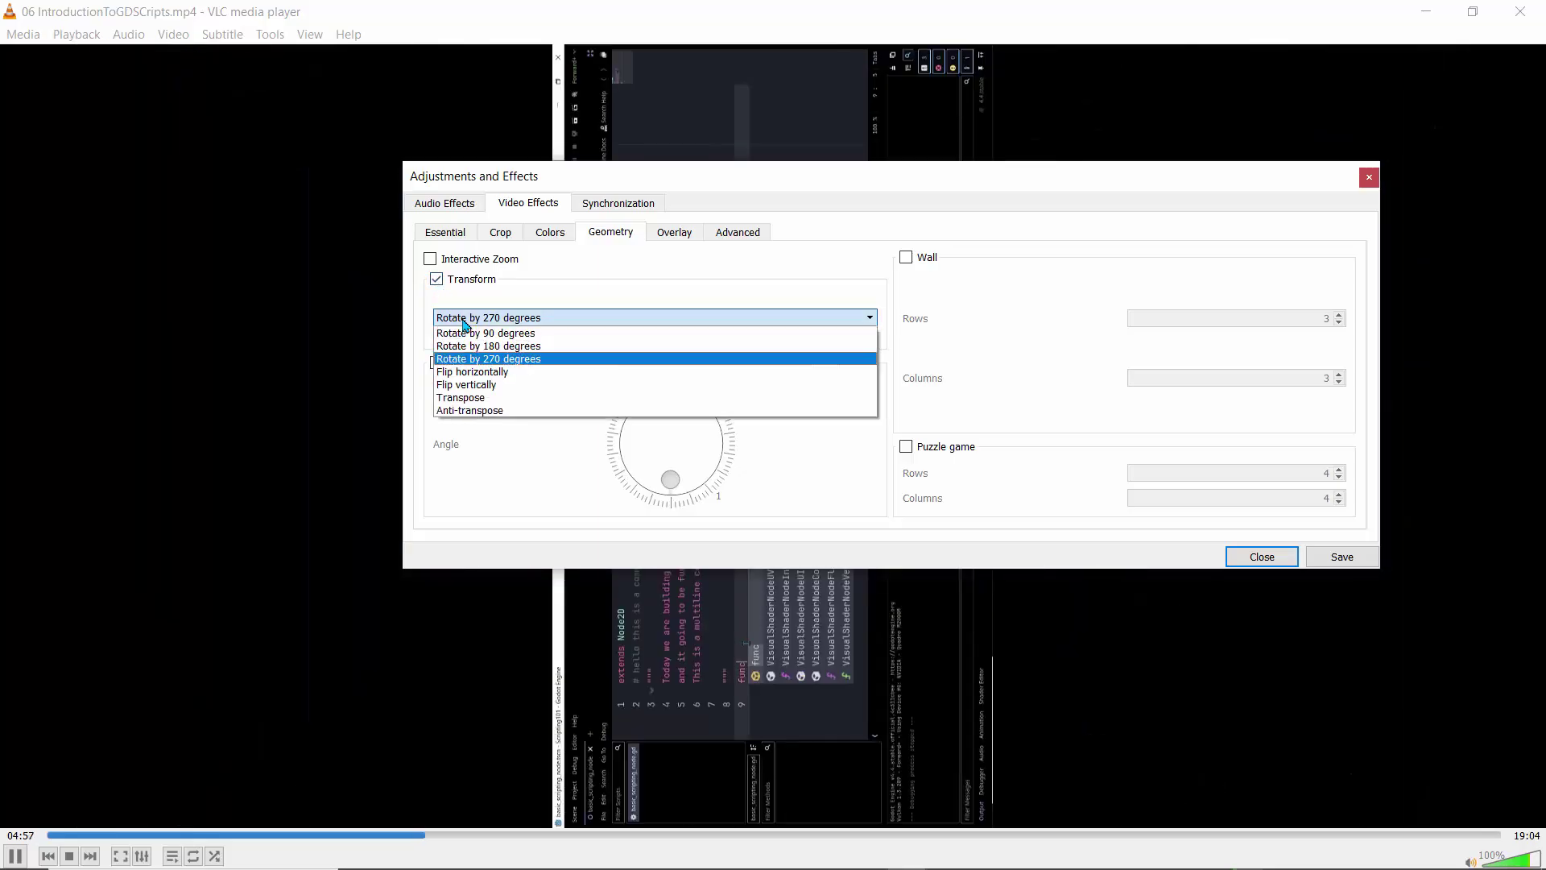
pyautogui.click(465, 334)
pyautogui.click(455, 318)
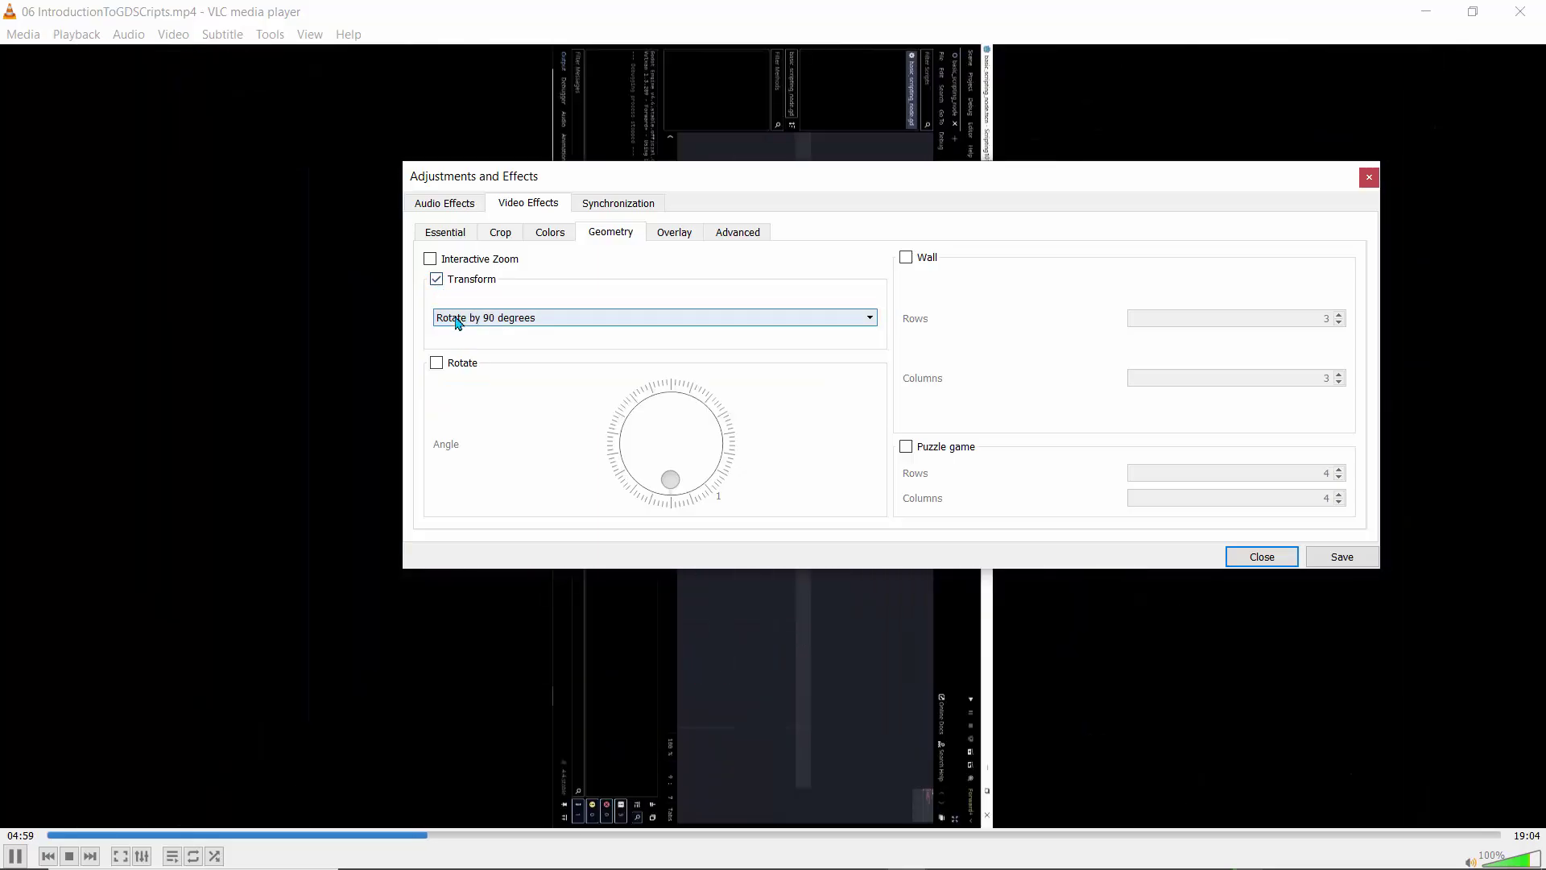
pyautogui.click(465, 359)
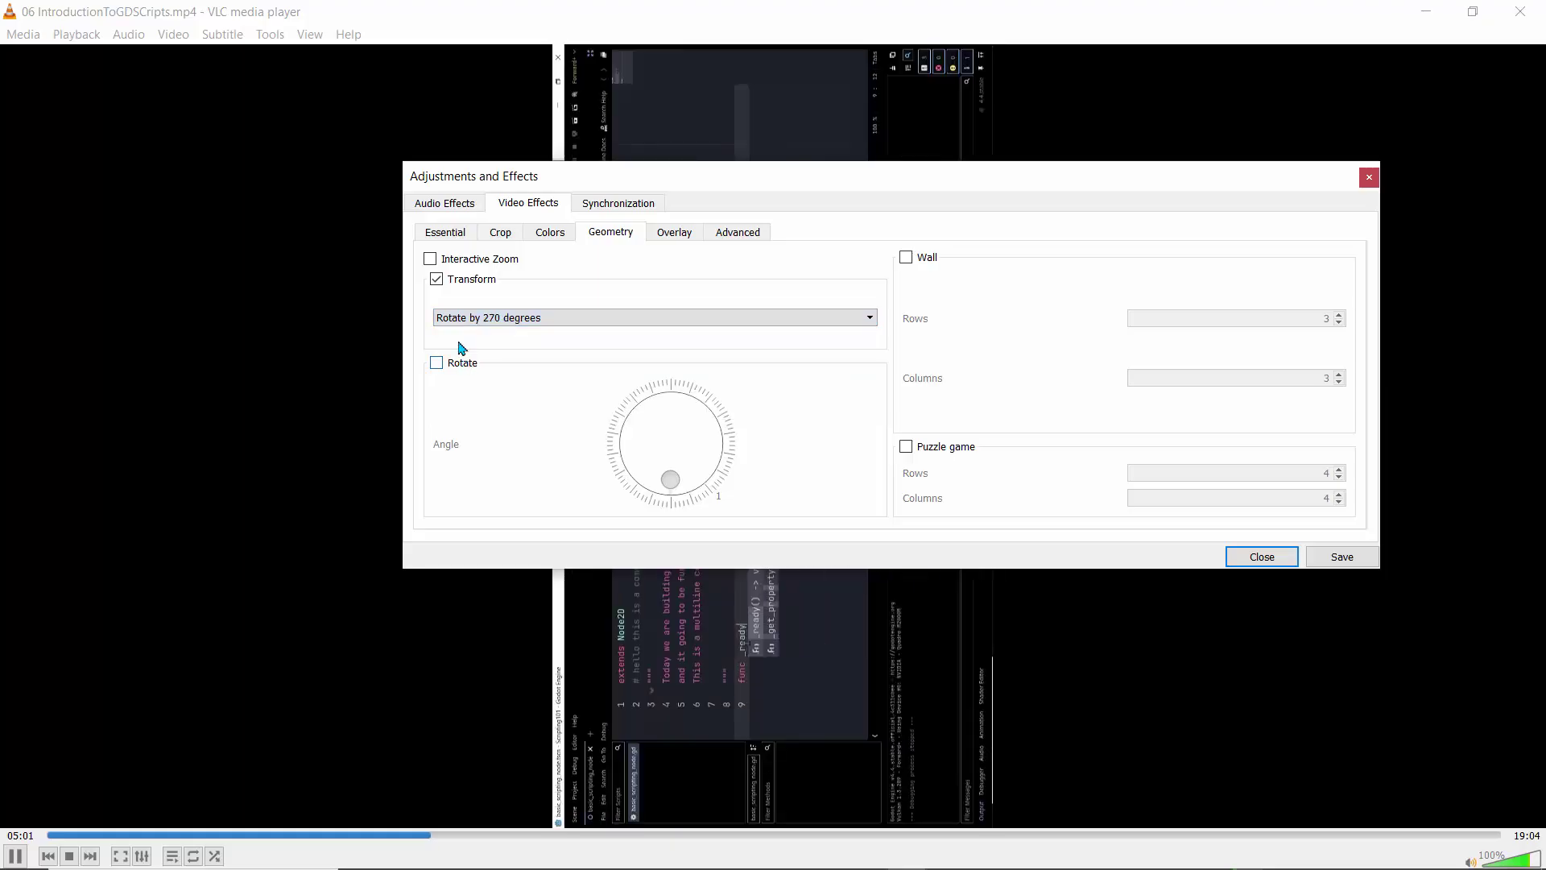
# Step: Enable Interactive Zoom for the video, close the effects dialog, and quit VLC to return to HandBrake
pyautogui.click(430, 258)
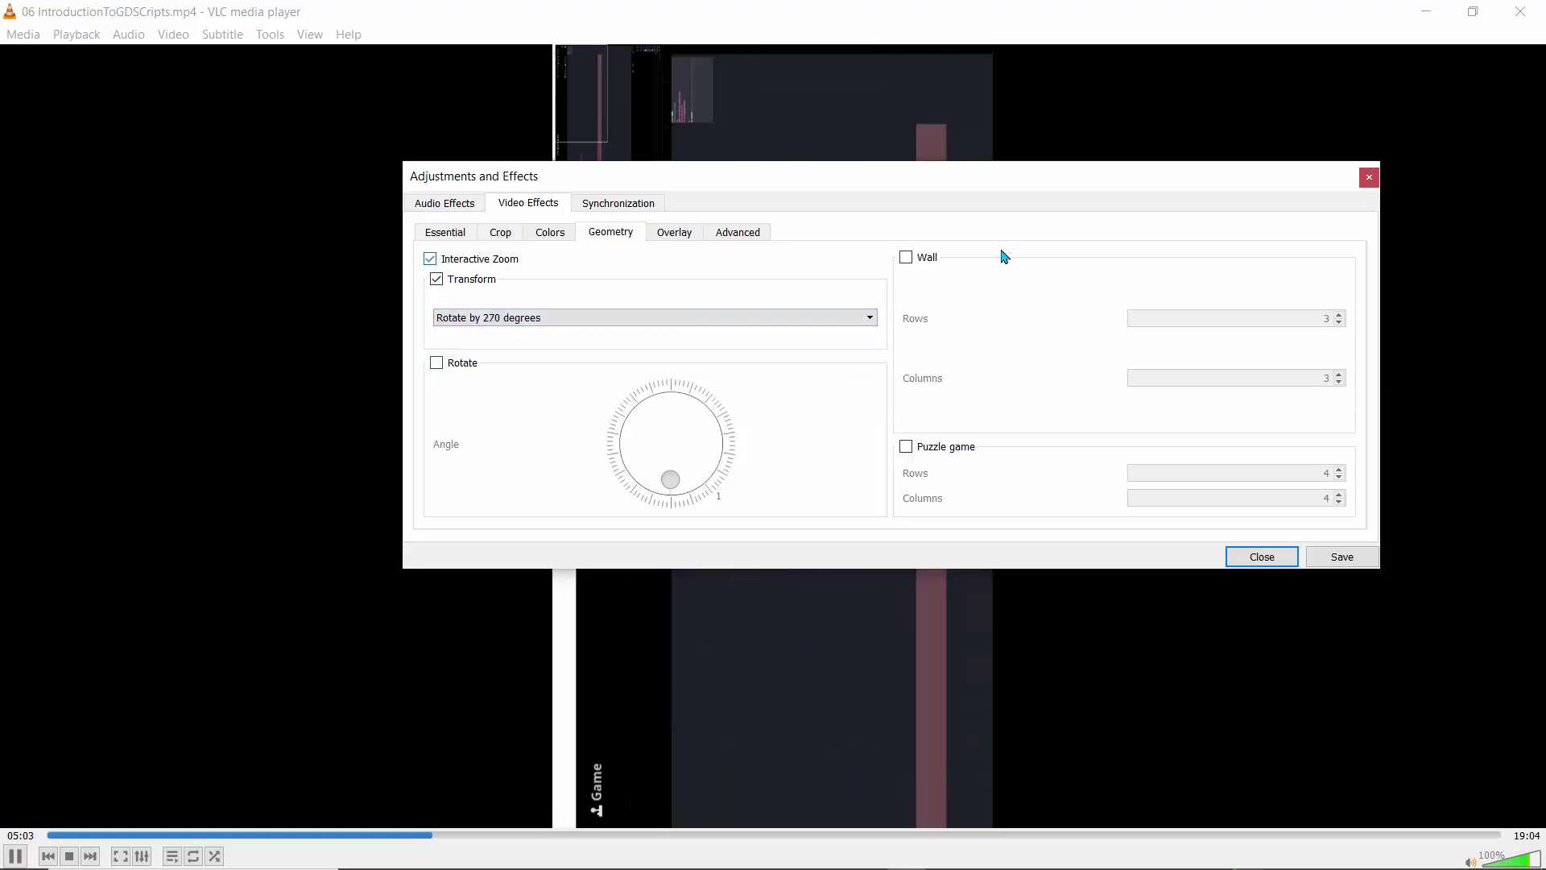
pyautogui.click(1370, 178)
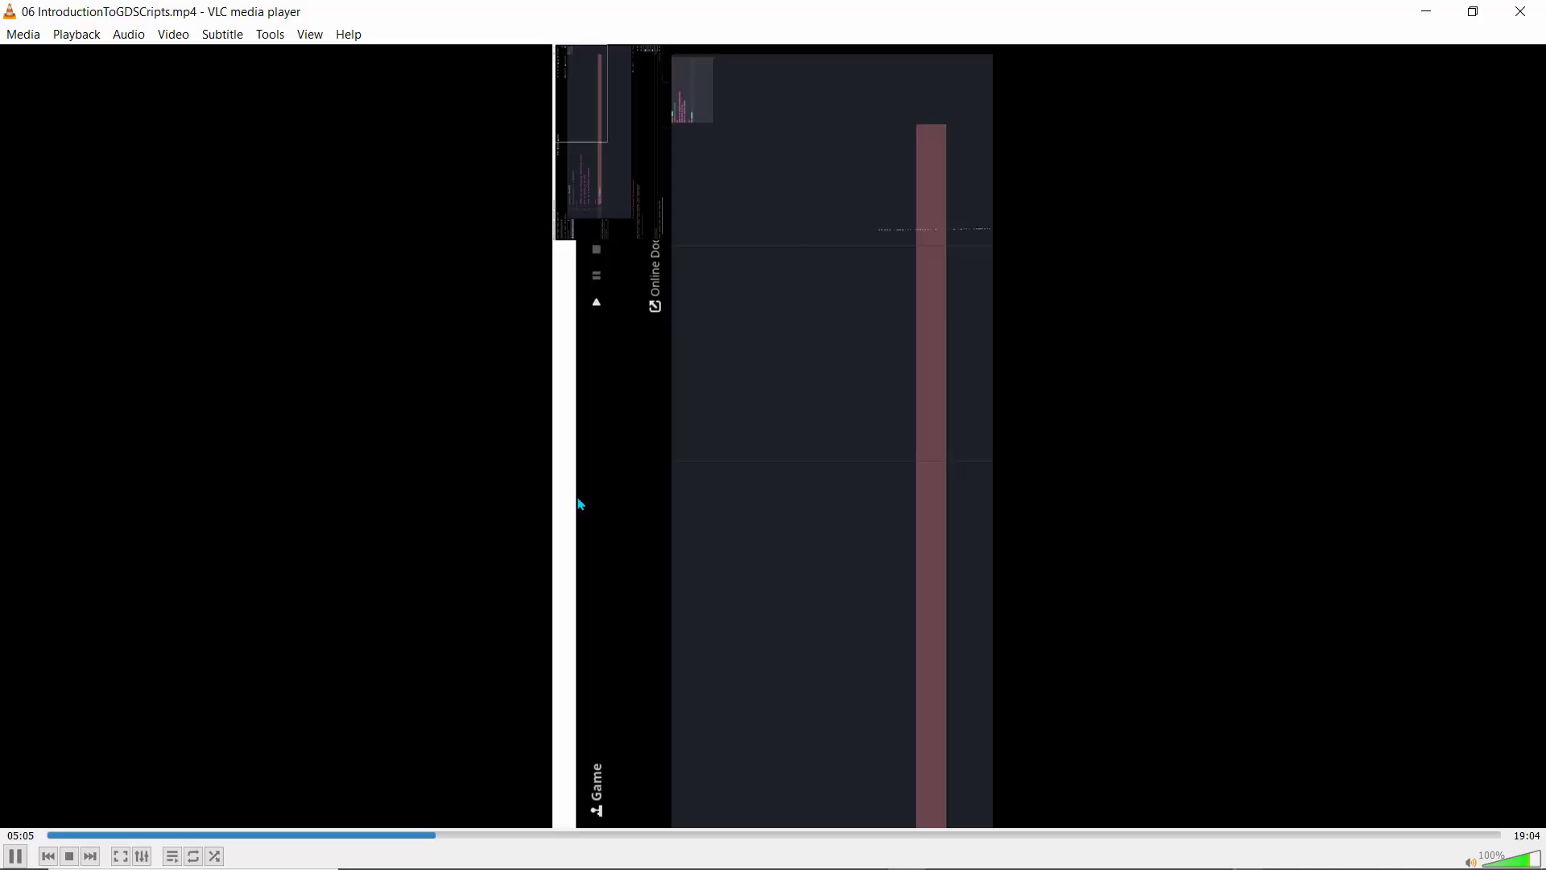
pyautogui.click(1520, 11)
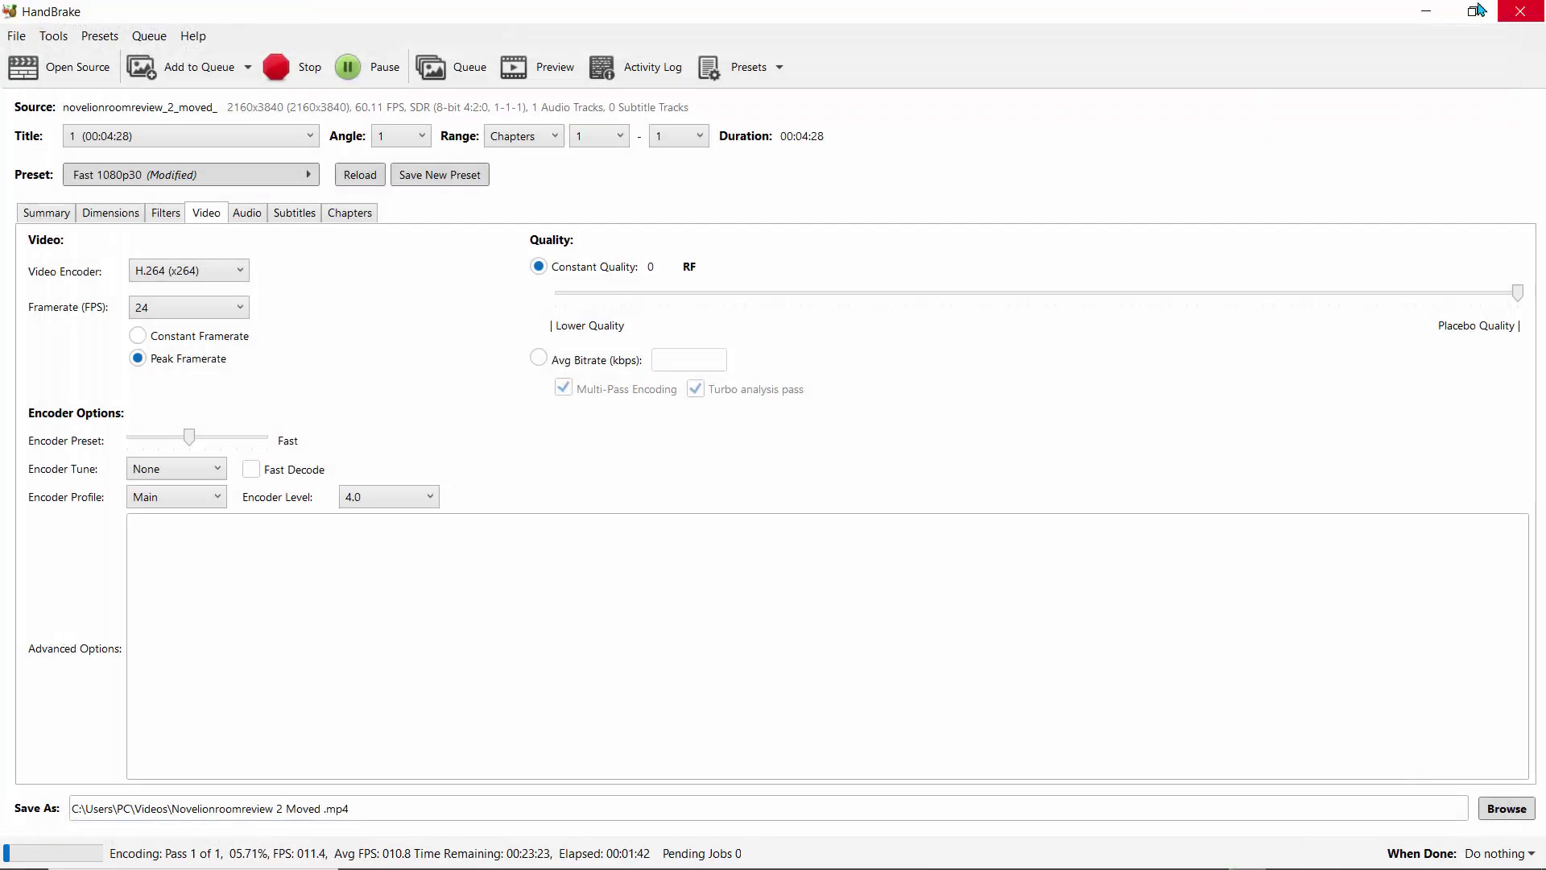
# Step: Try to add the current video to the queue, declining to overwrite Novelionroomreview 2 Moved .mp4
pyautogui.moveTo(216, 632)
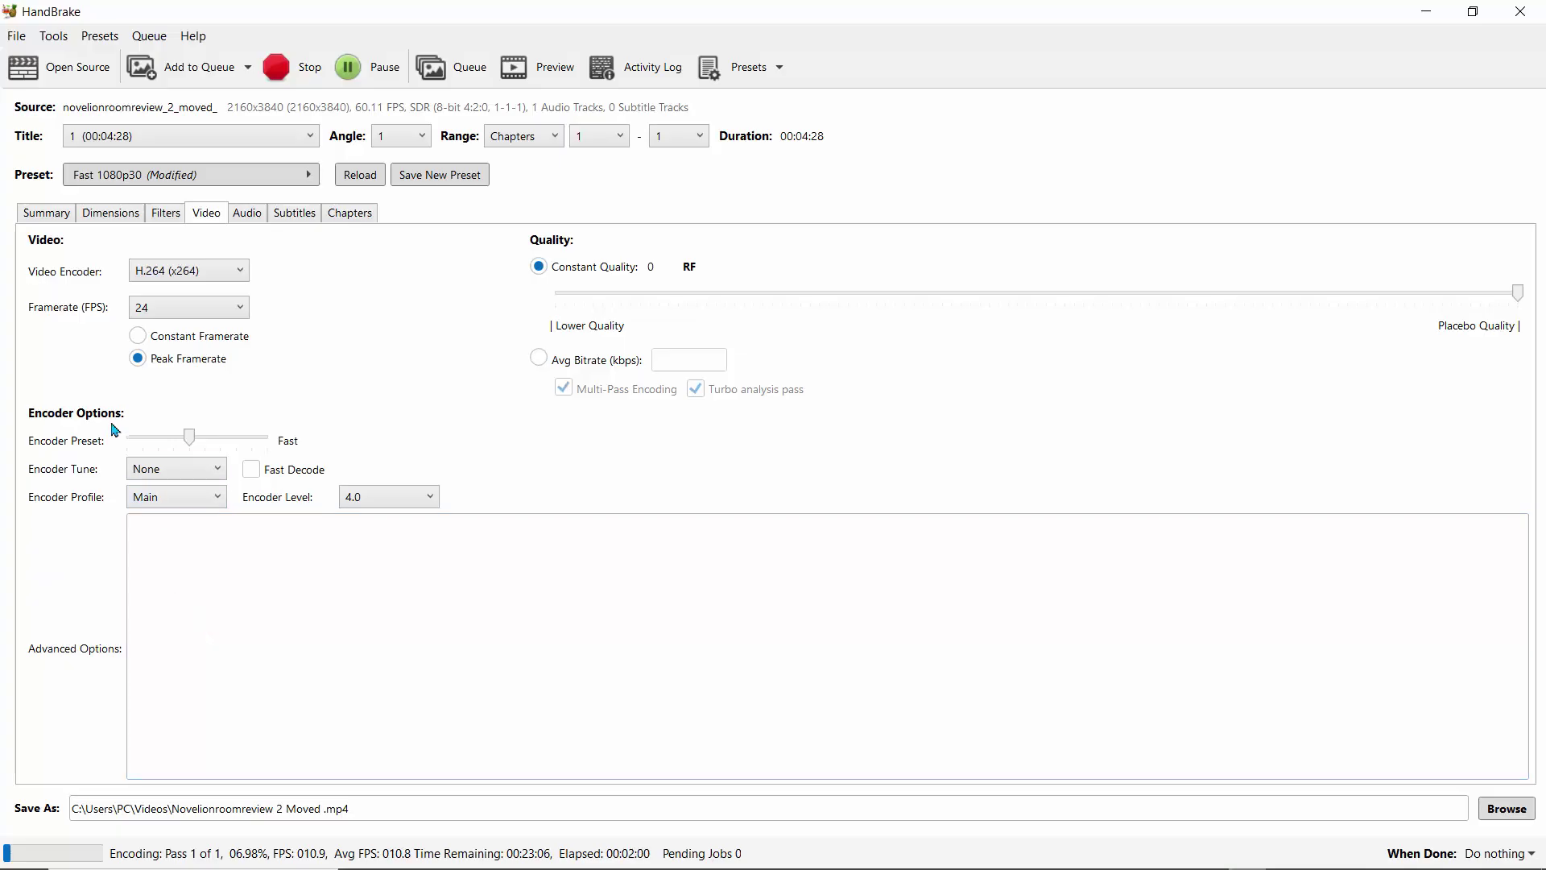
pyautogui.click(199, 70)
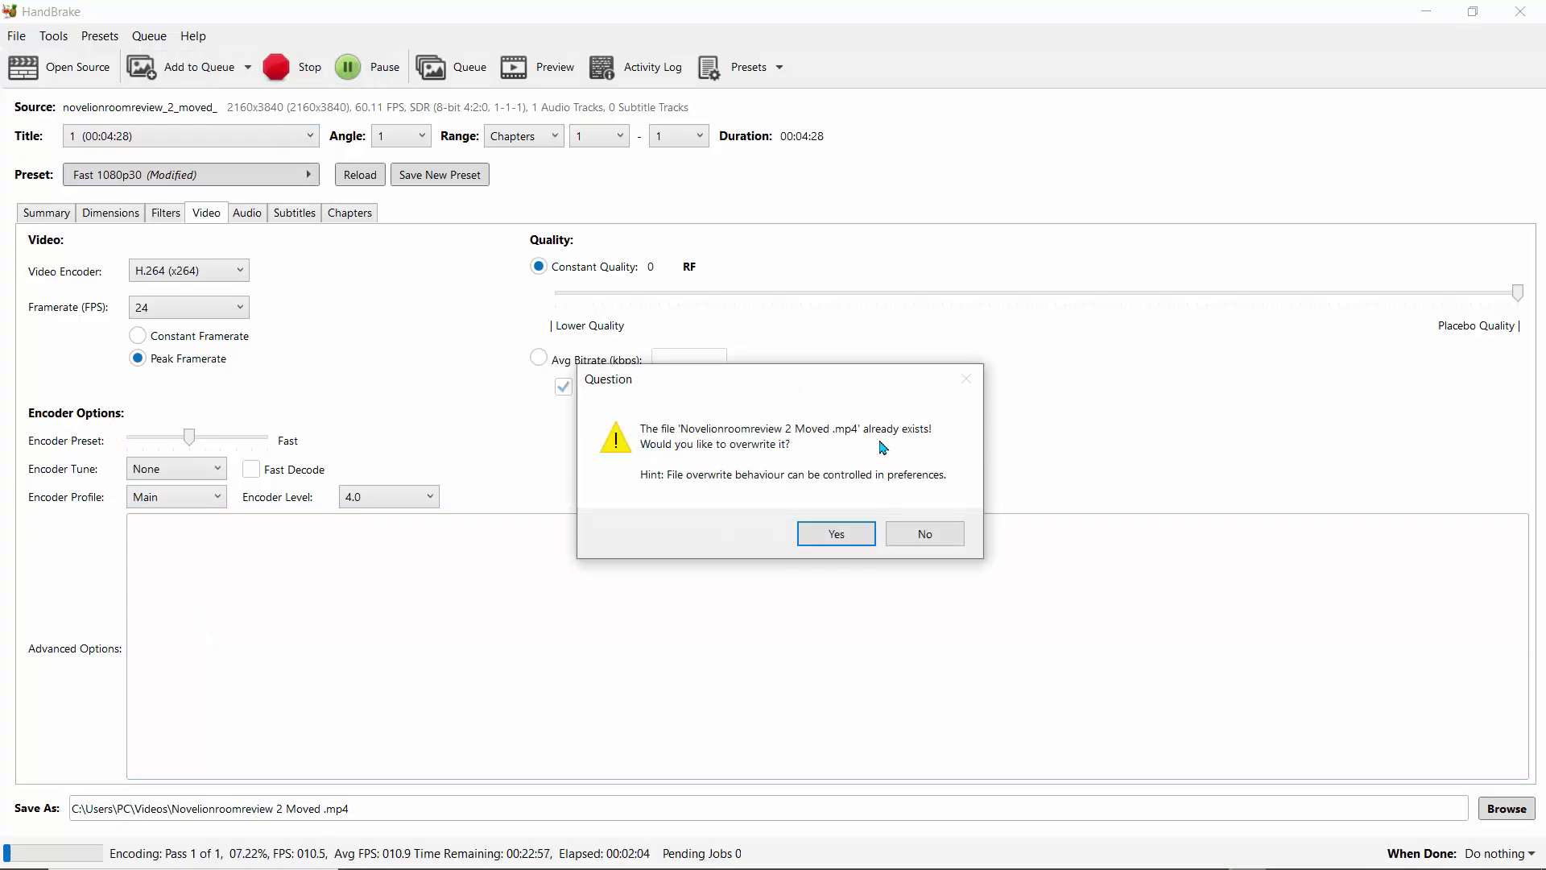
pyautogui.click(915, 537)
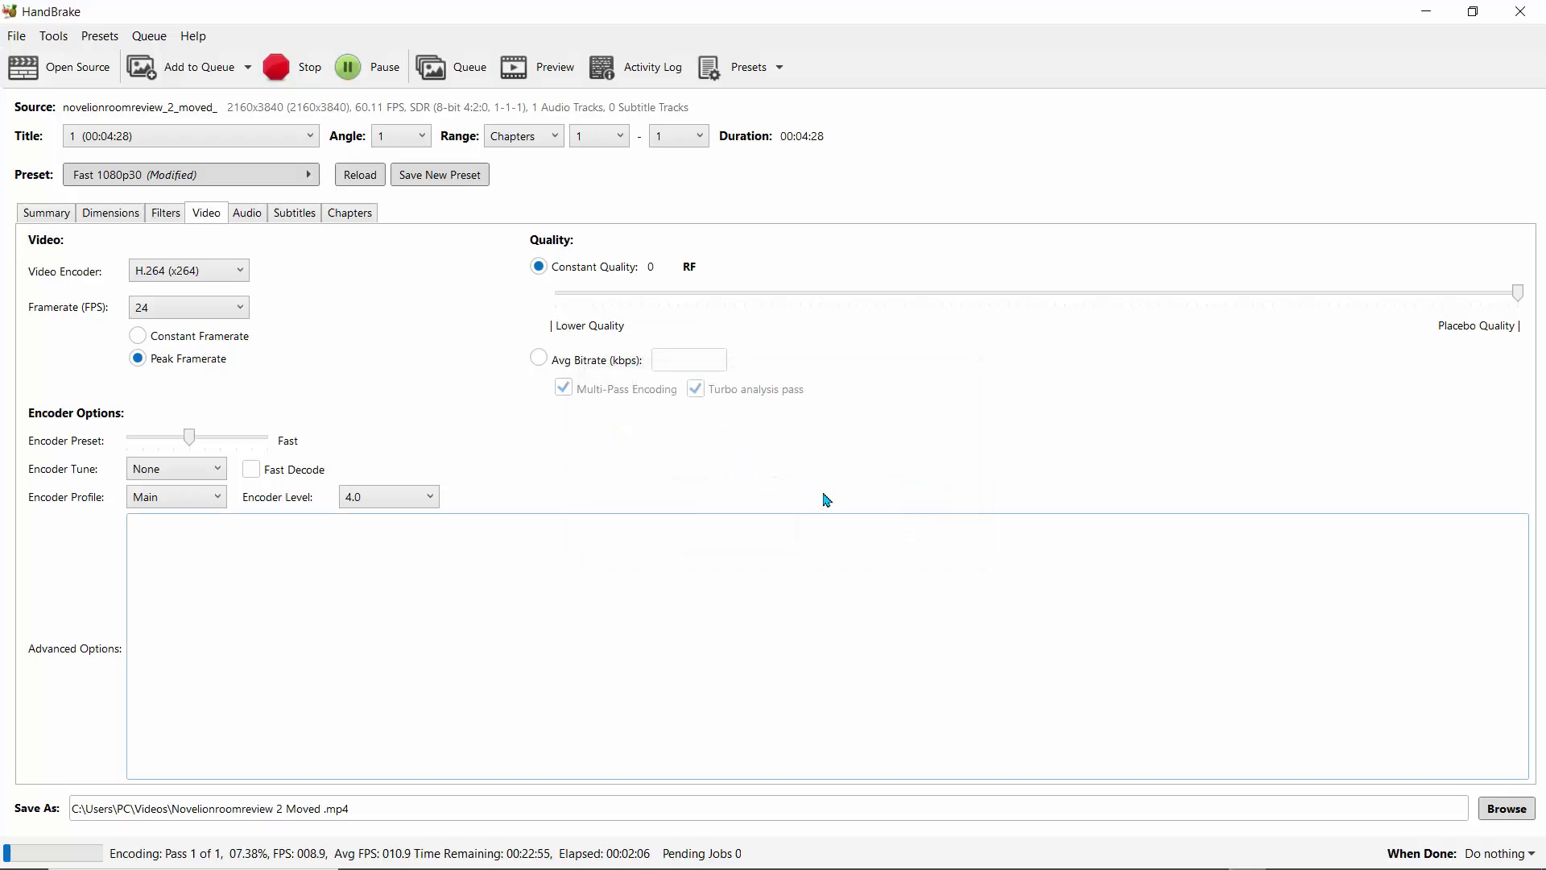
# Step: Load novelion_morning_02_moved_.mov from the Novelion hotel folder as the new source video
pyautogui.click(58, 72)
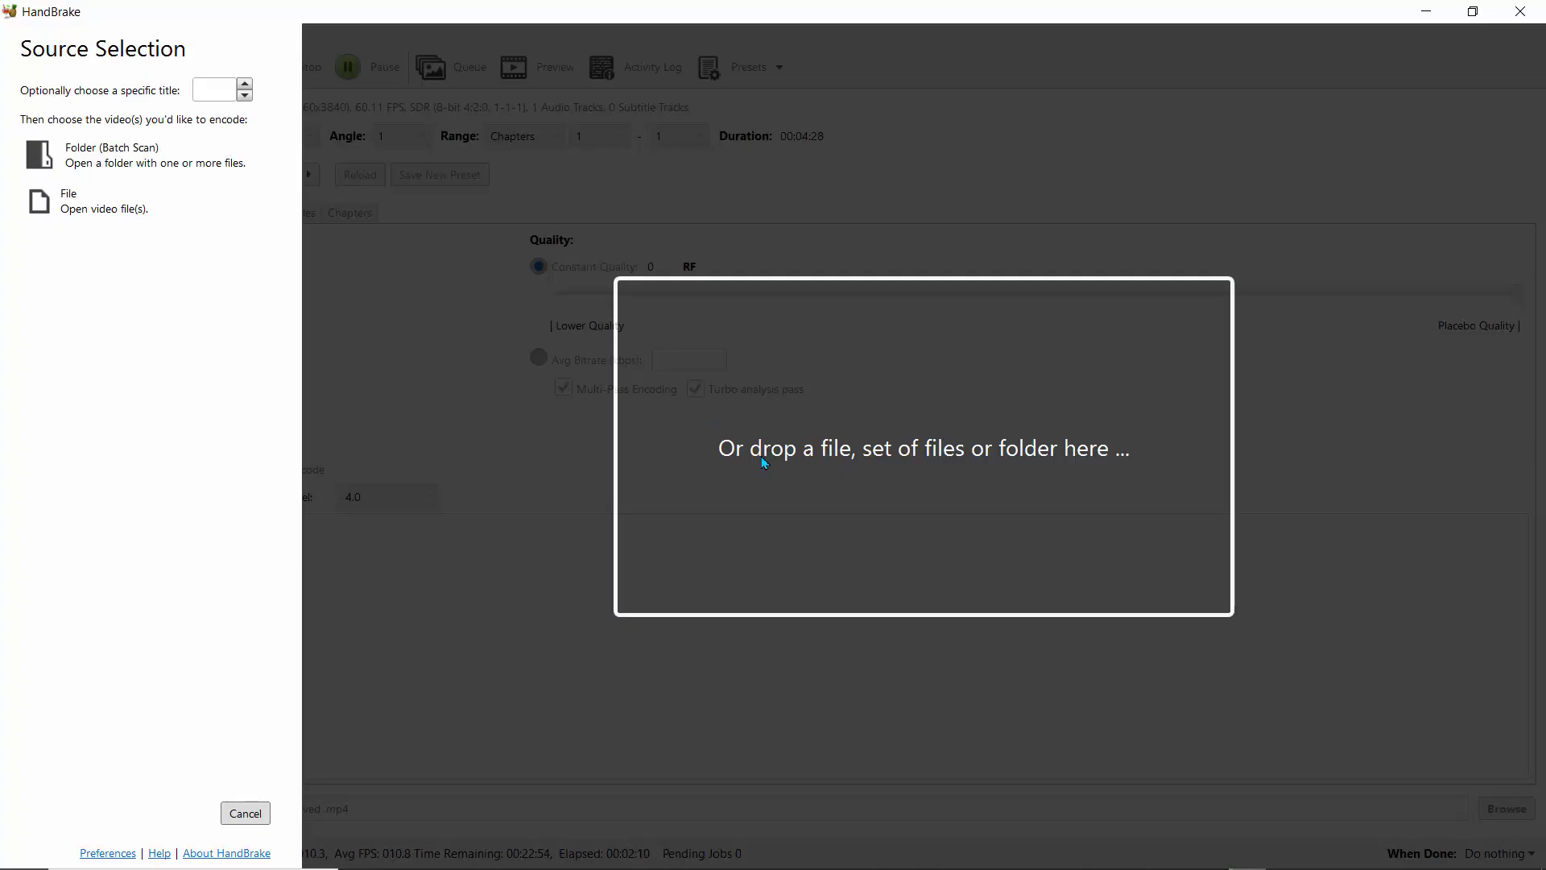
pyautogui.click(113, 213)
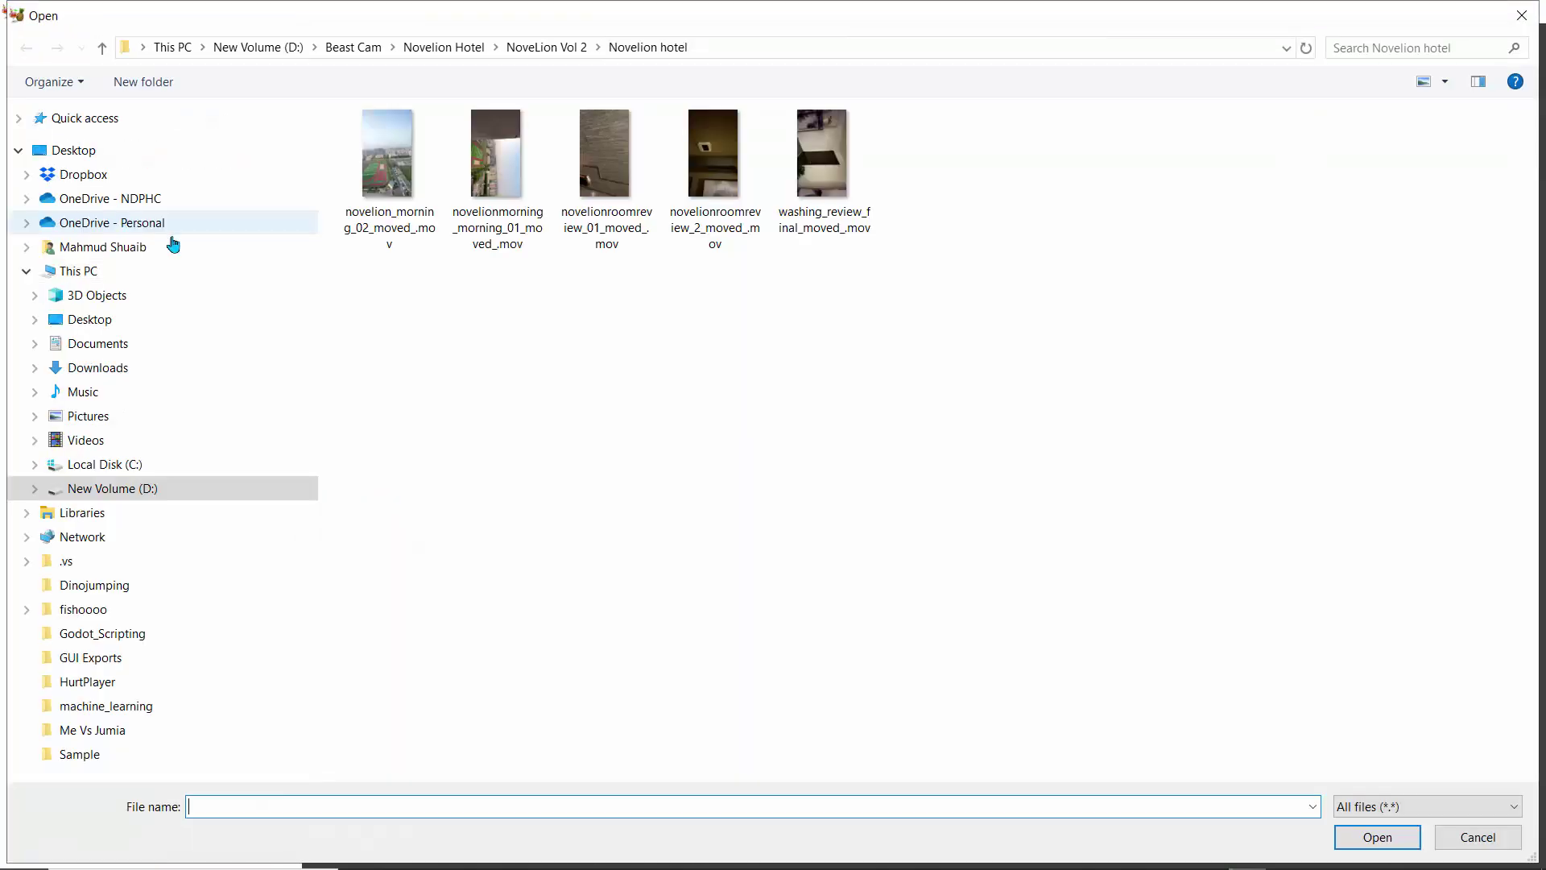
pyautogui.click(387, 161)
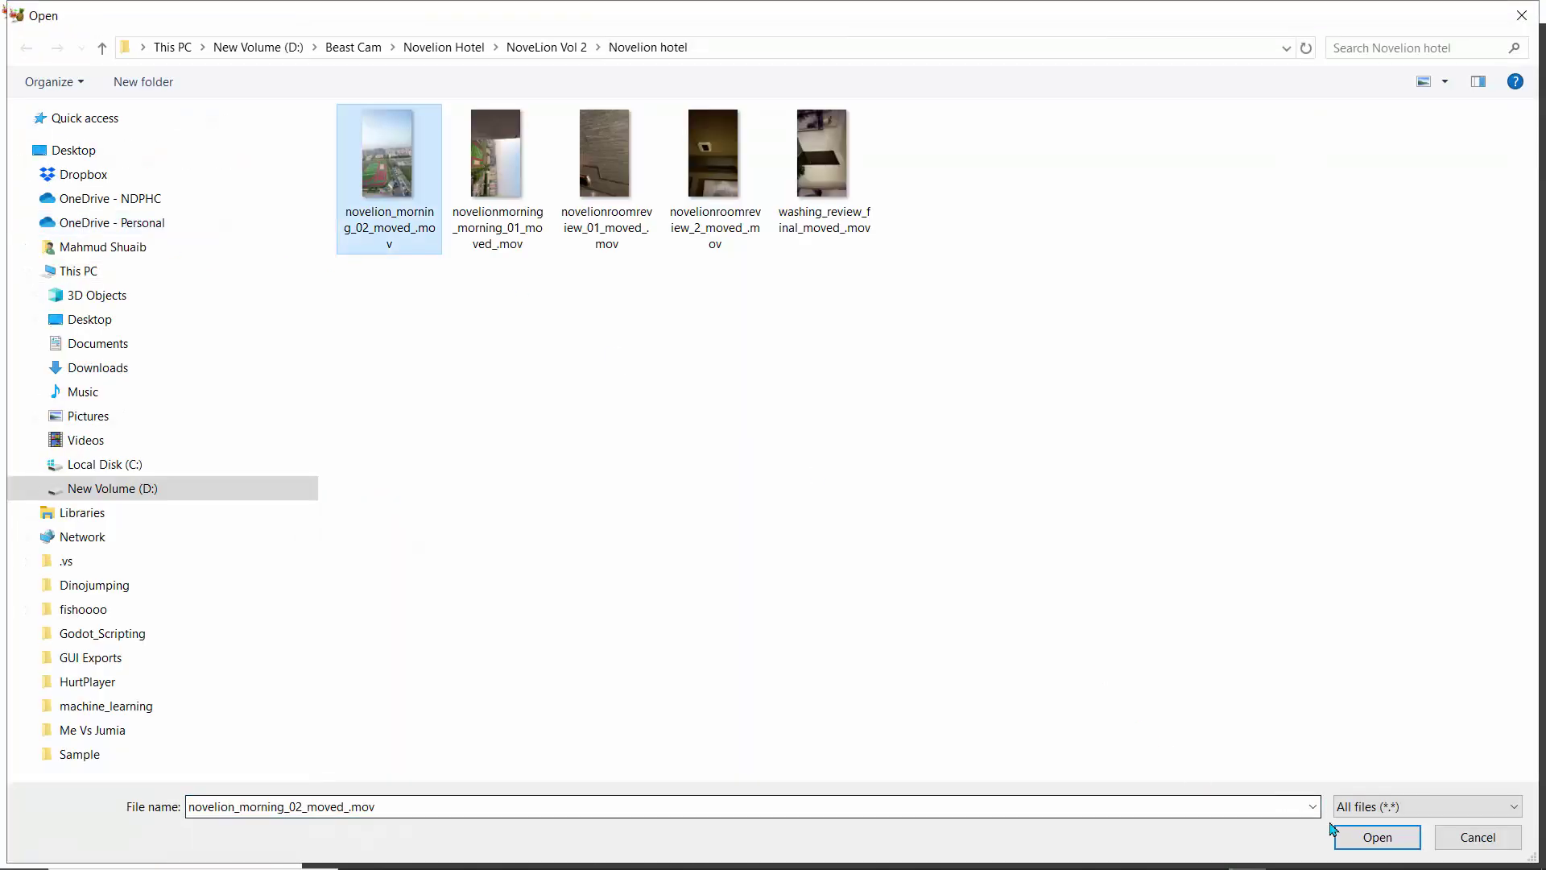
pyautogui.click(1363, 847)
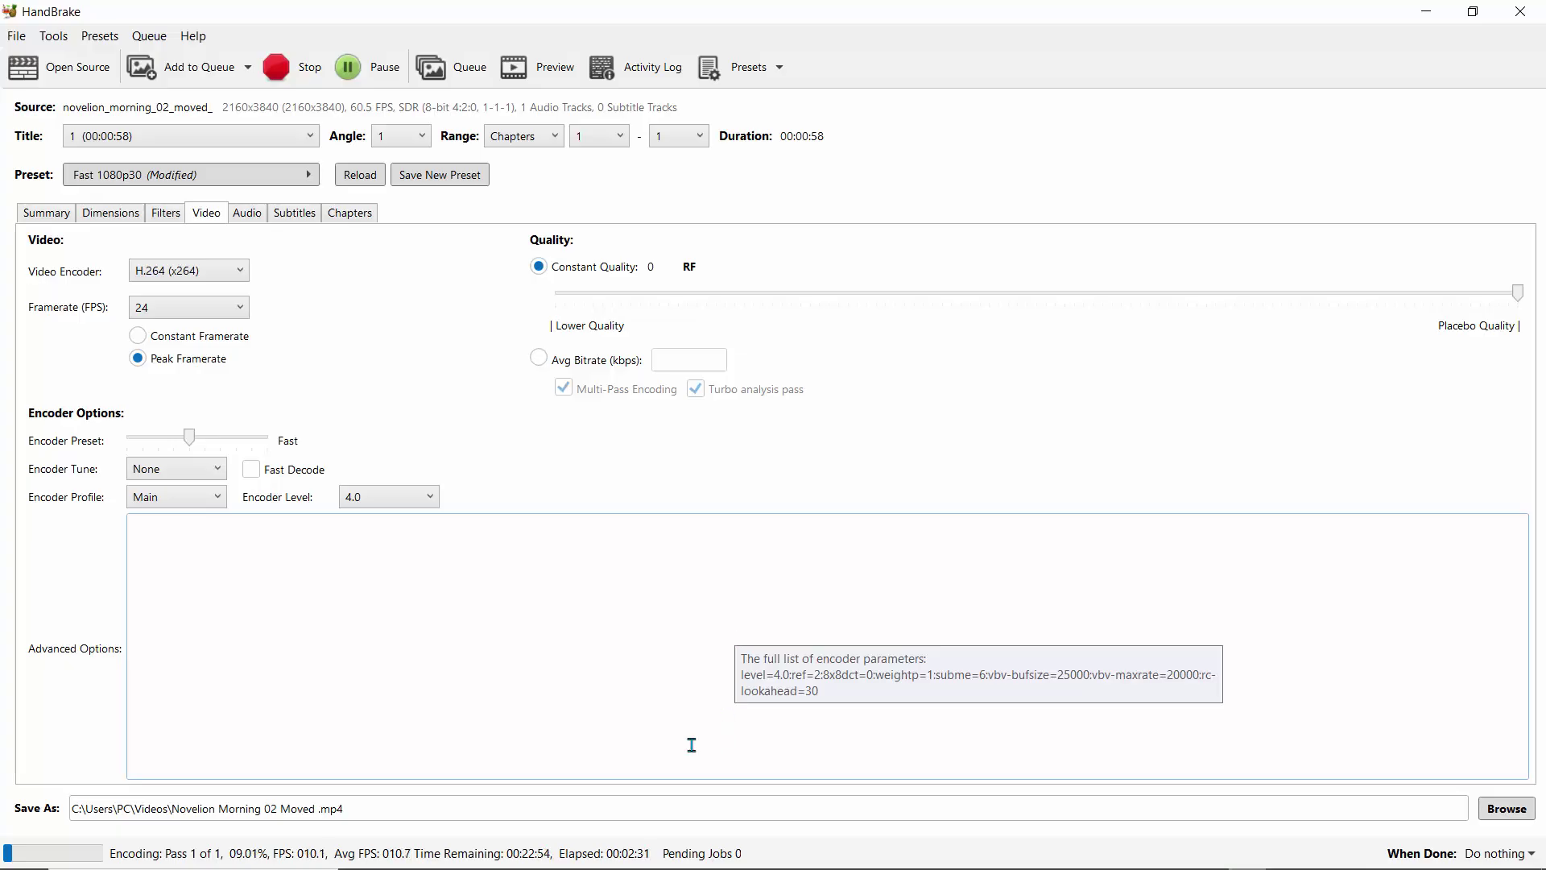
# Step: Add the novelion_morning_02_moved_ video to the encode queue and open the queue to check its jobs
pyautogui.click(165, 72)
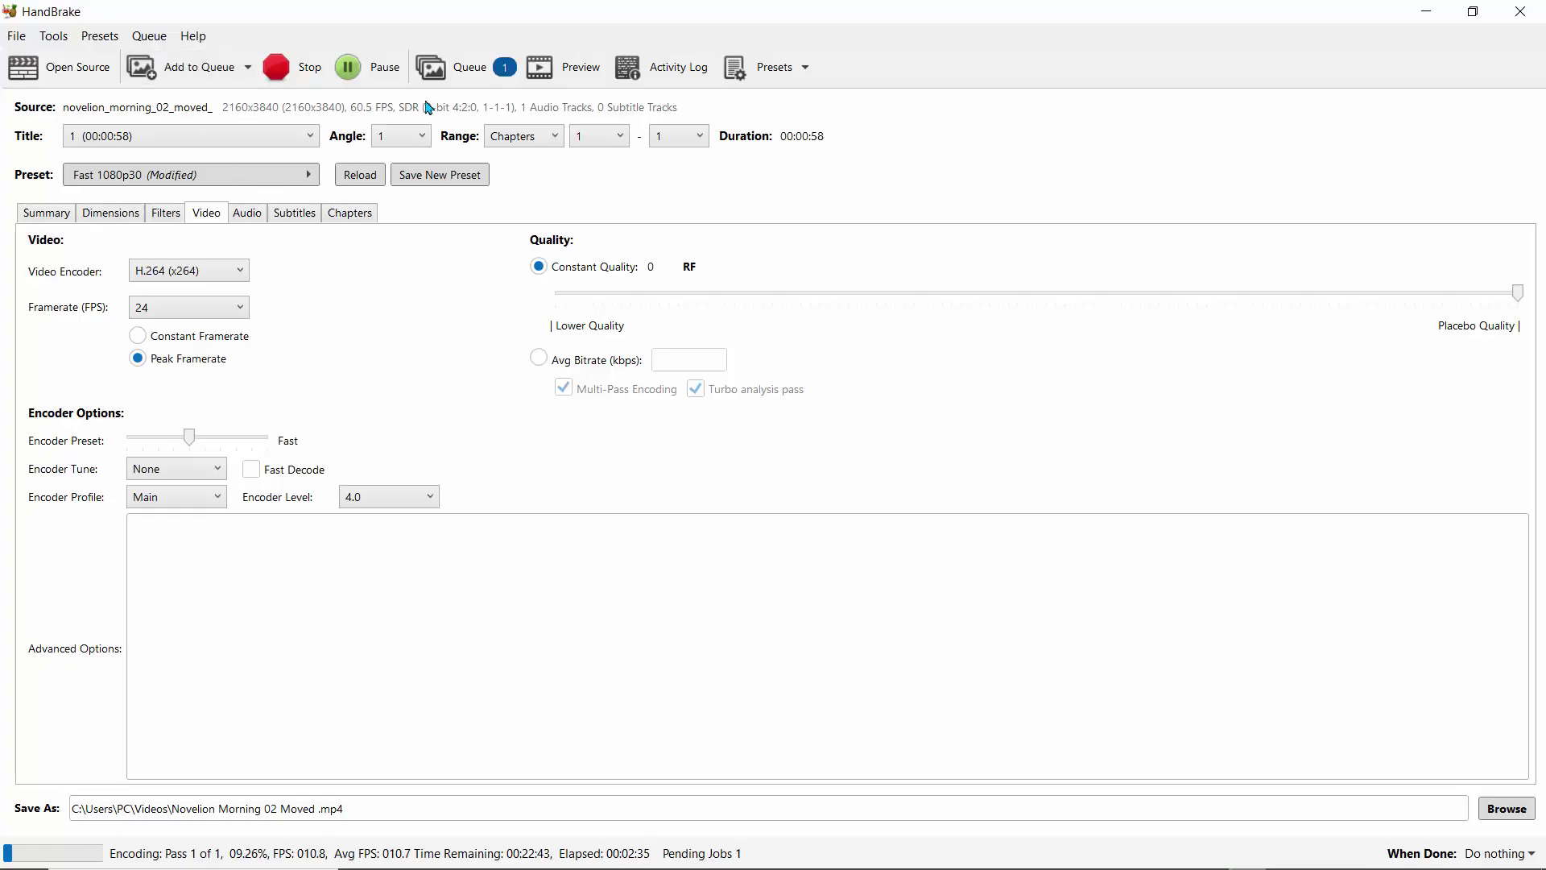
pyautogui.click(465, 71)
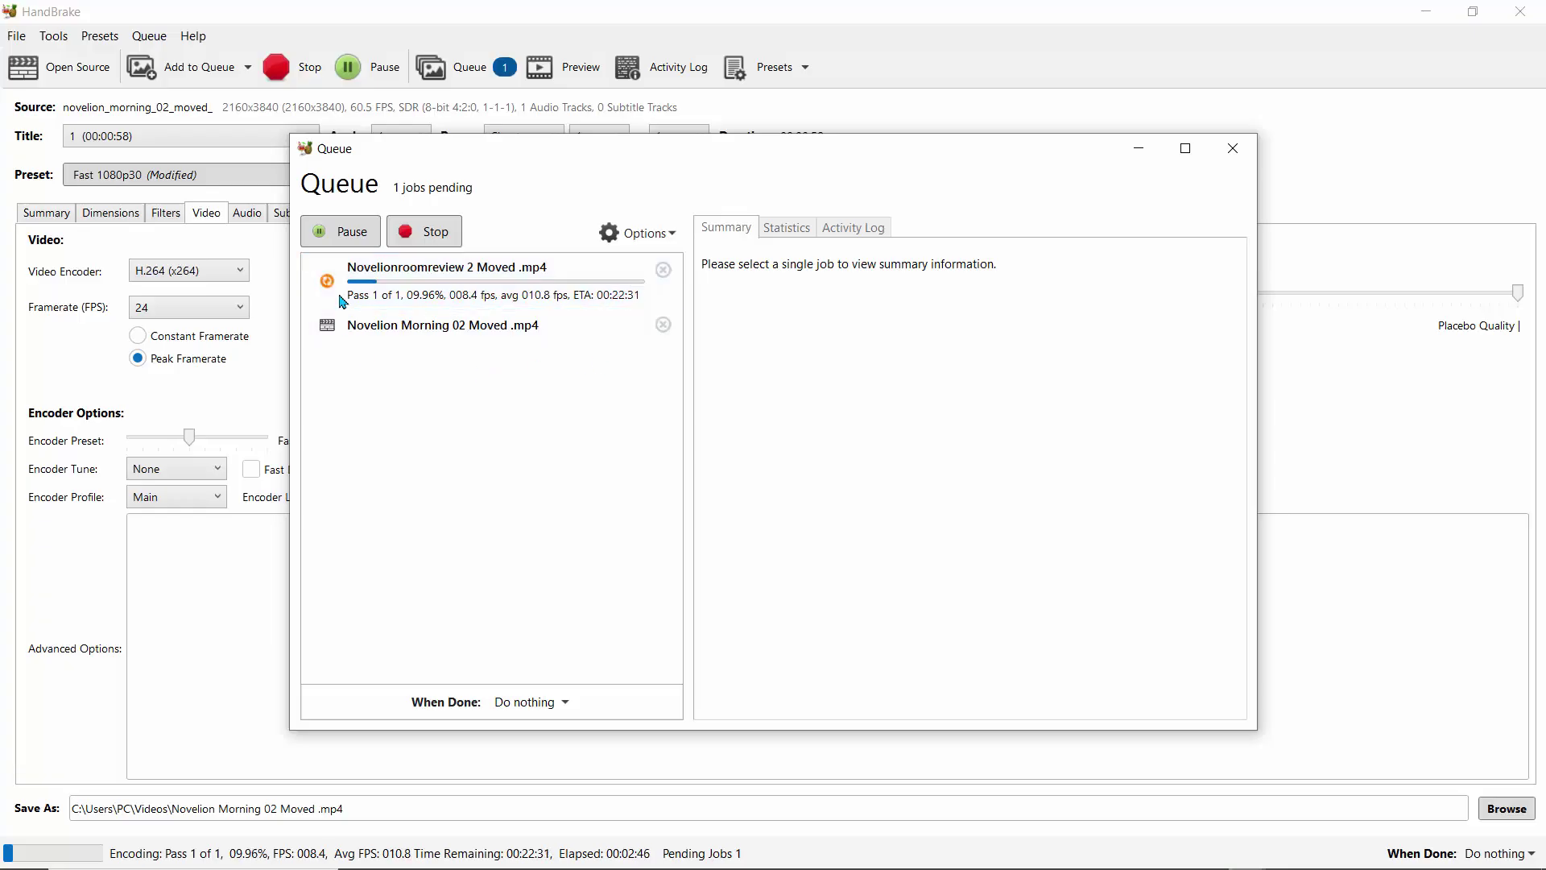
# Step: Review the summary of the queued Novelion Morning 02 Moved .mp4 job, declining to remove it from the queue for editing
pyautogui.click(415, 333)
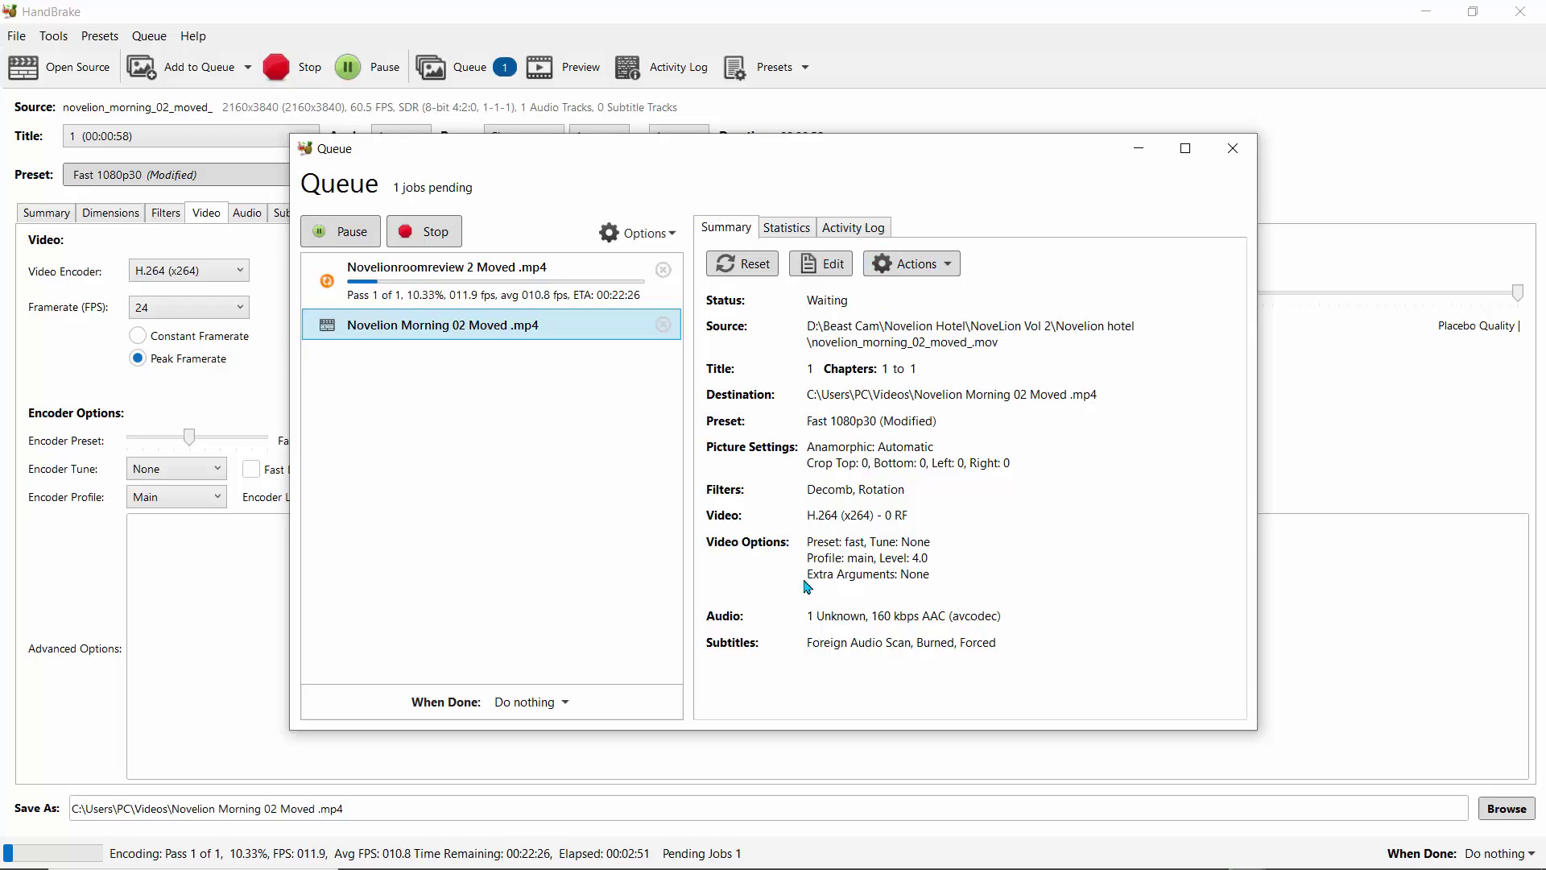
pyautogui.click(832, 267)
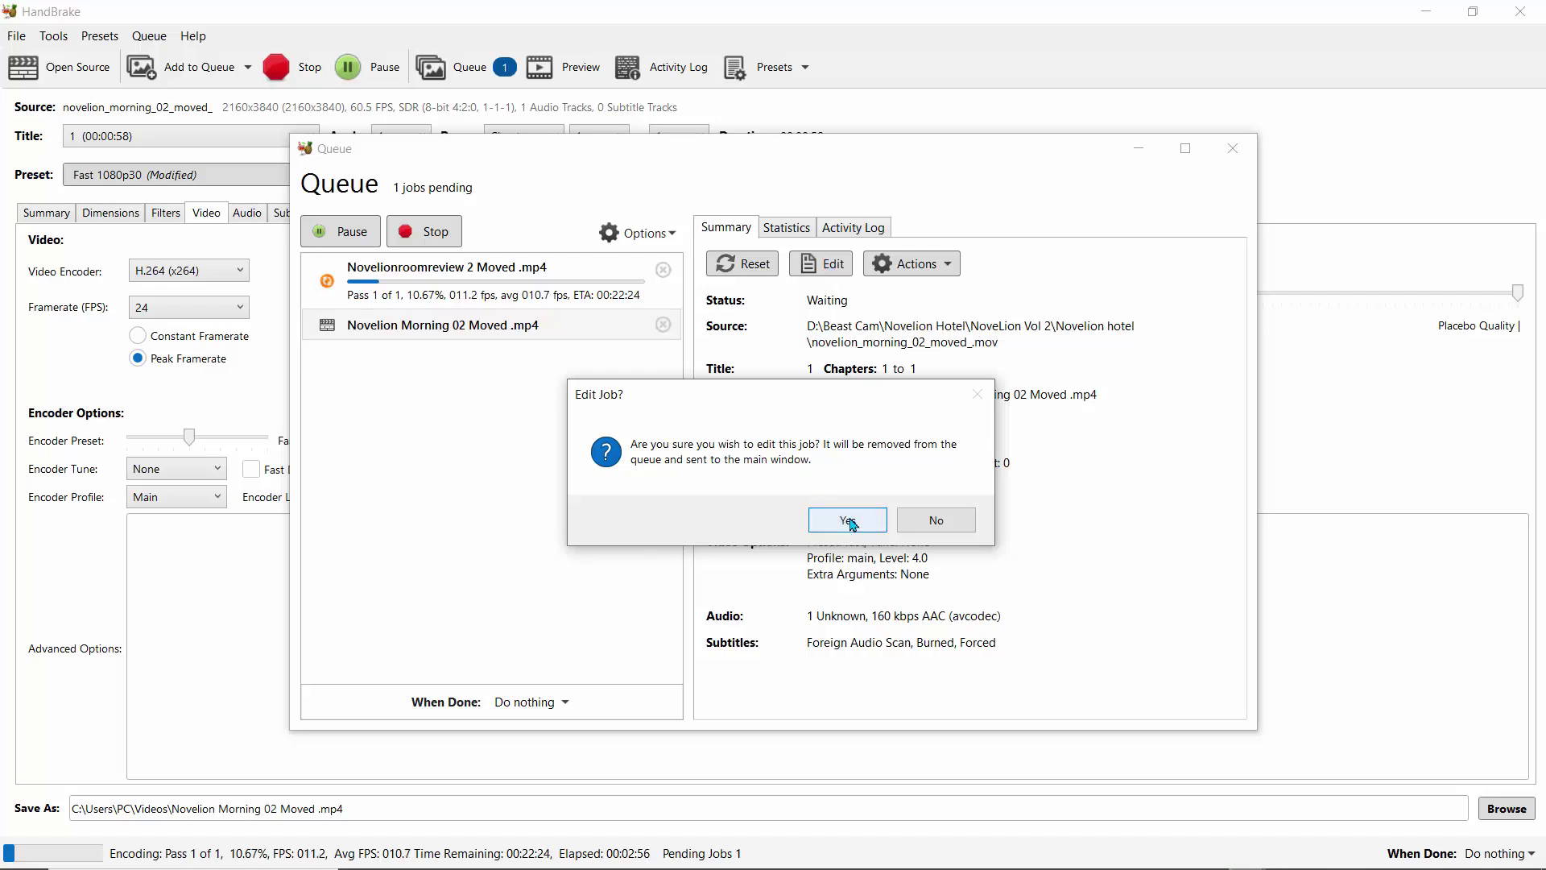
pyautogui.click(923, 527)
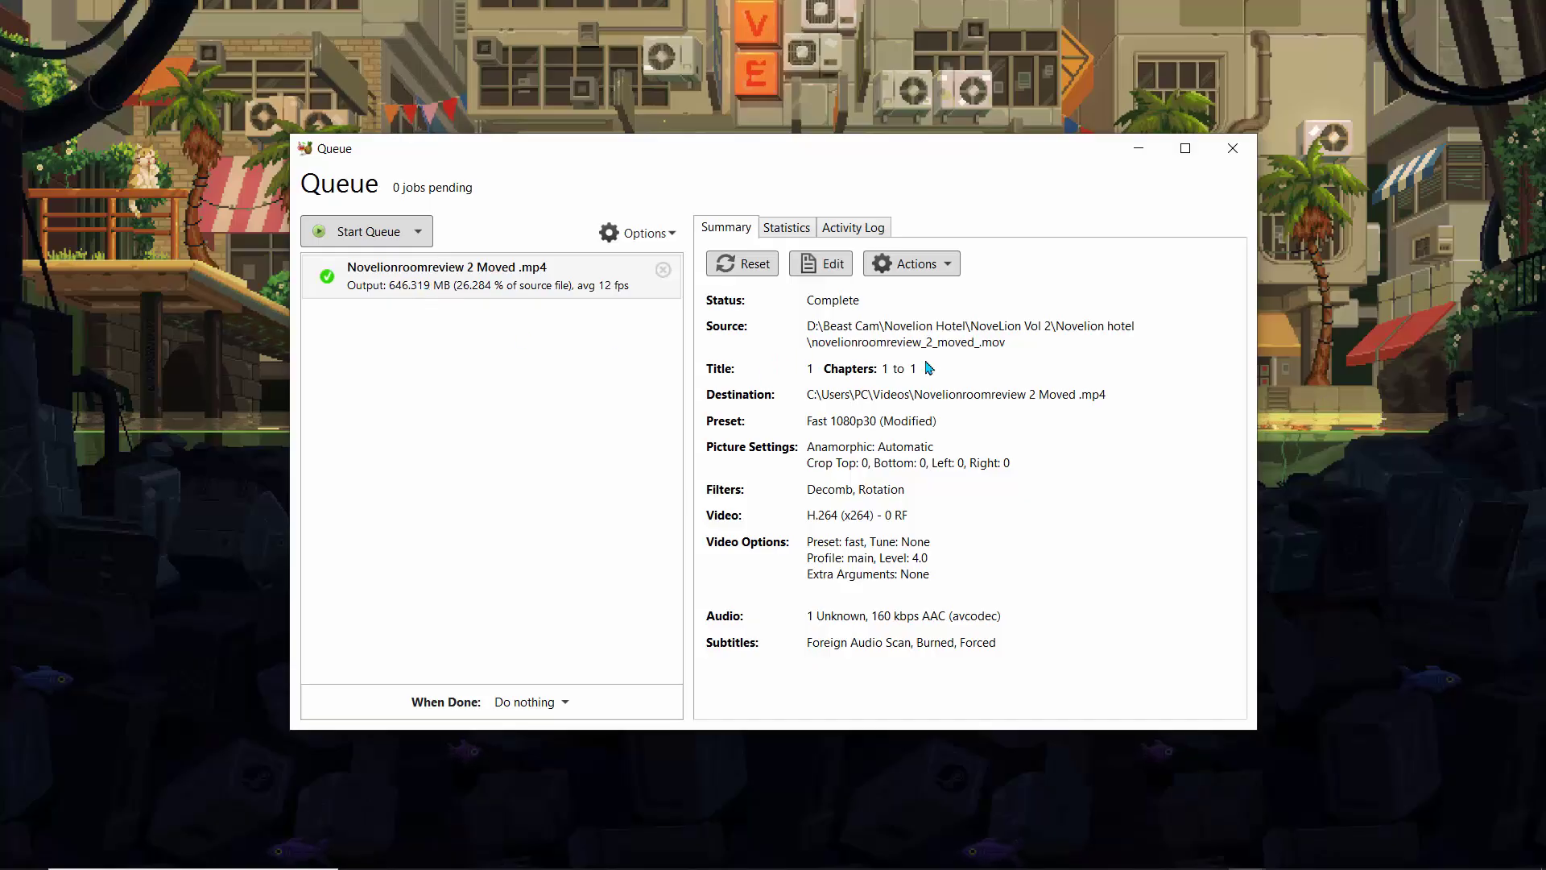
# Step: Open the destination directory of the completed Novelionroomreview 2 Moved .mp4 job
pyautogui.click(498, 280)
pyautogui.rightClick(497, 279)
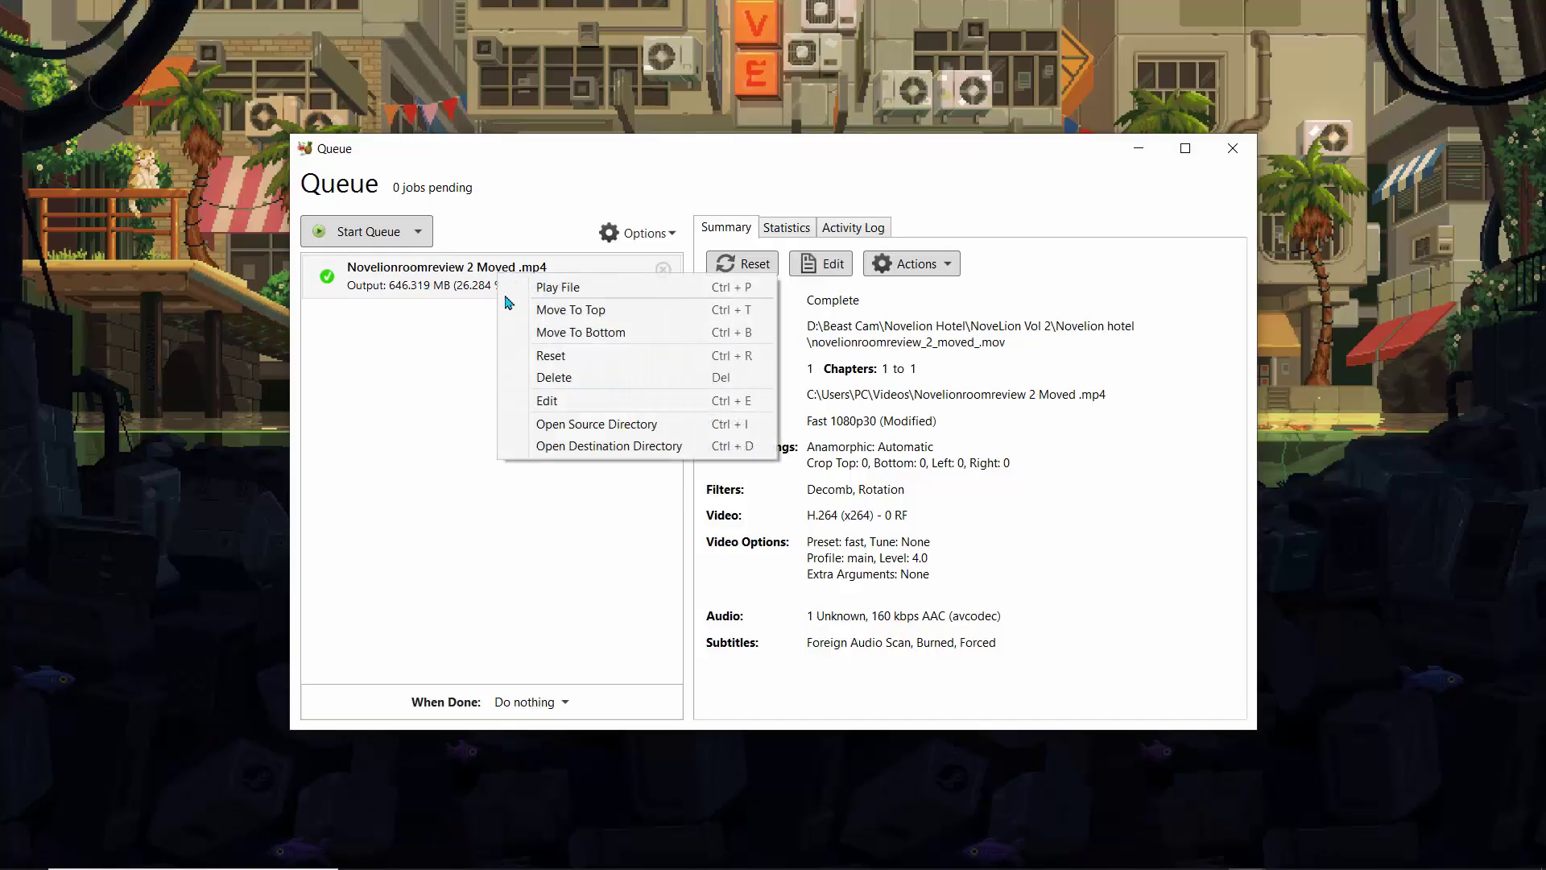
pyautogui.click(579, 448)
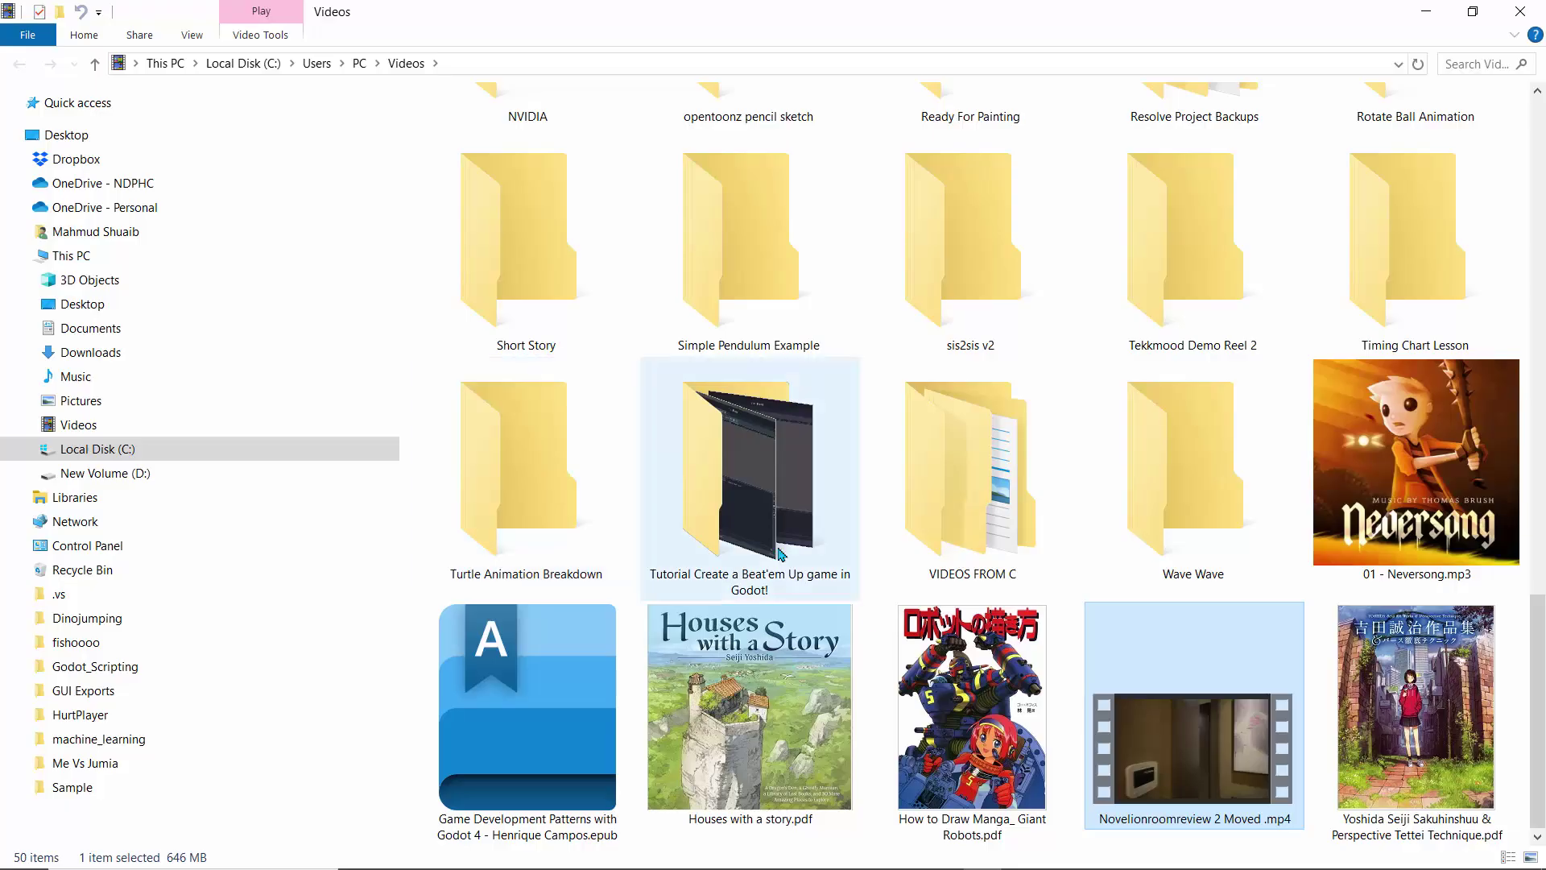
# Step: Restore the Videos folder and DaVinci Resolve to smaller windows and arrange them side by side
pyautogui.click(1472, 15)
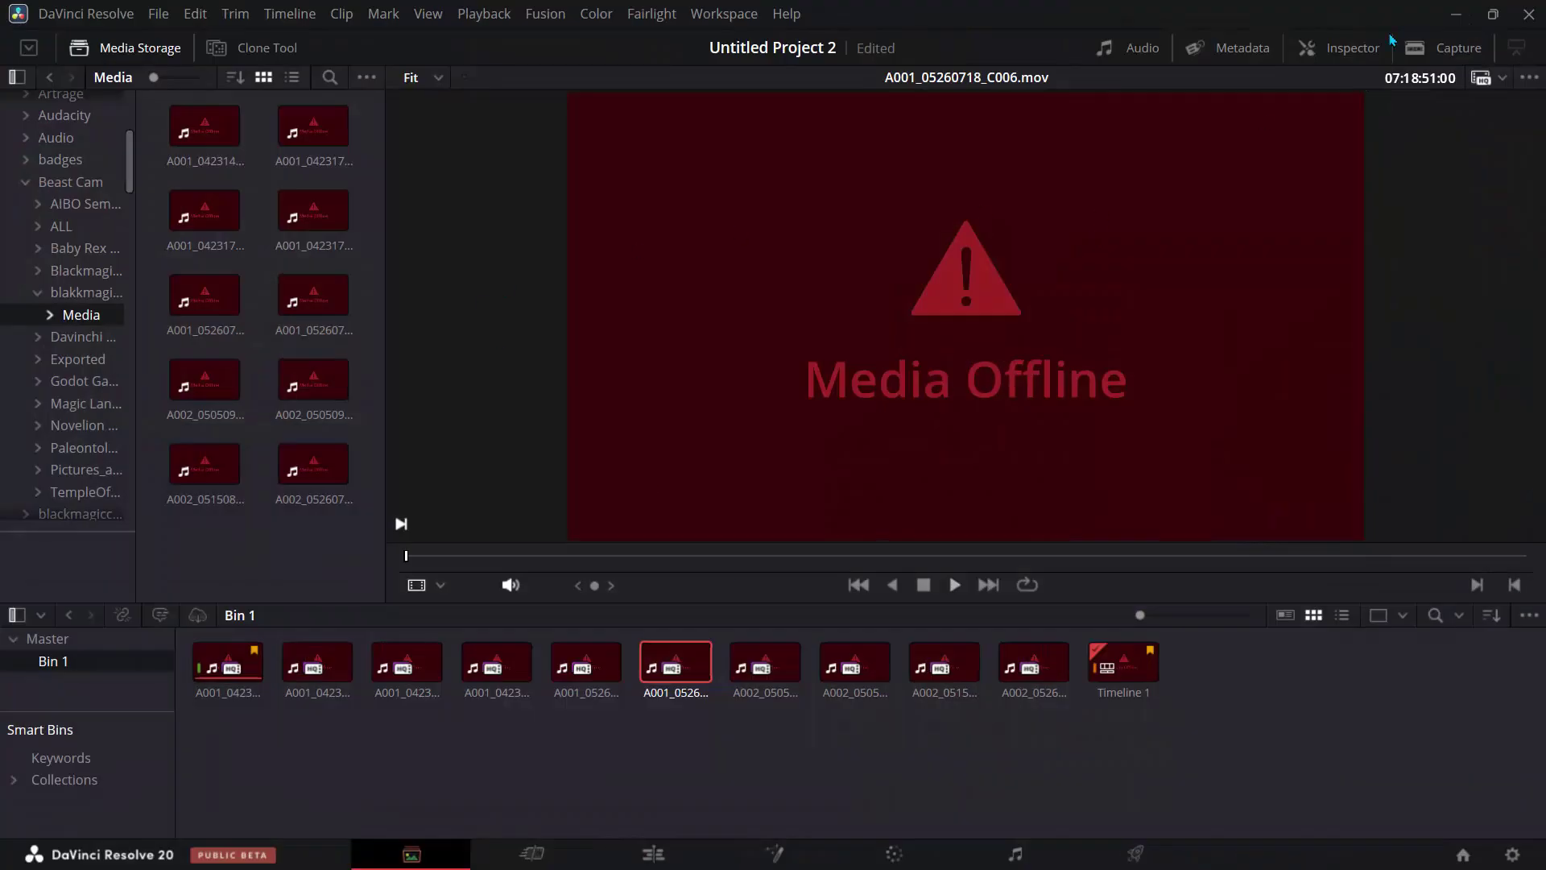
pyautogui.click(1493, 15)
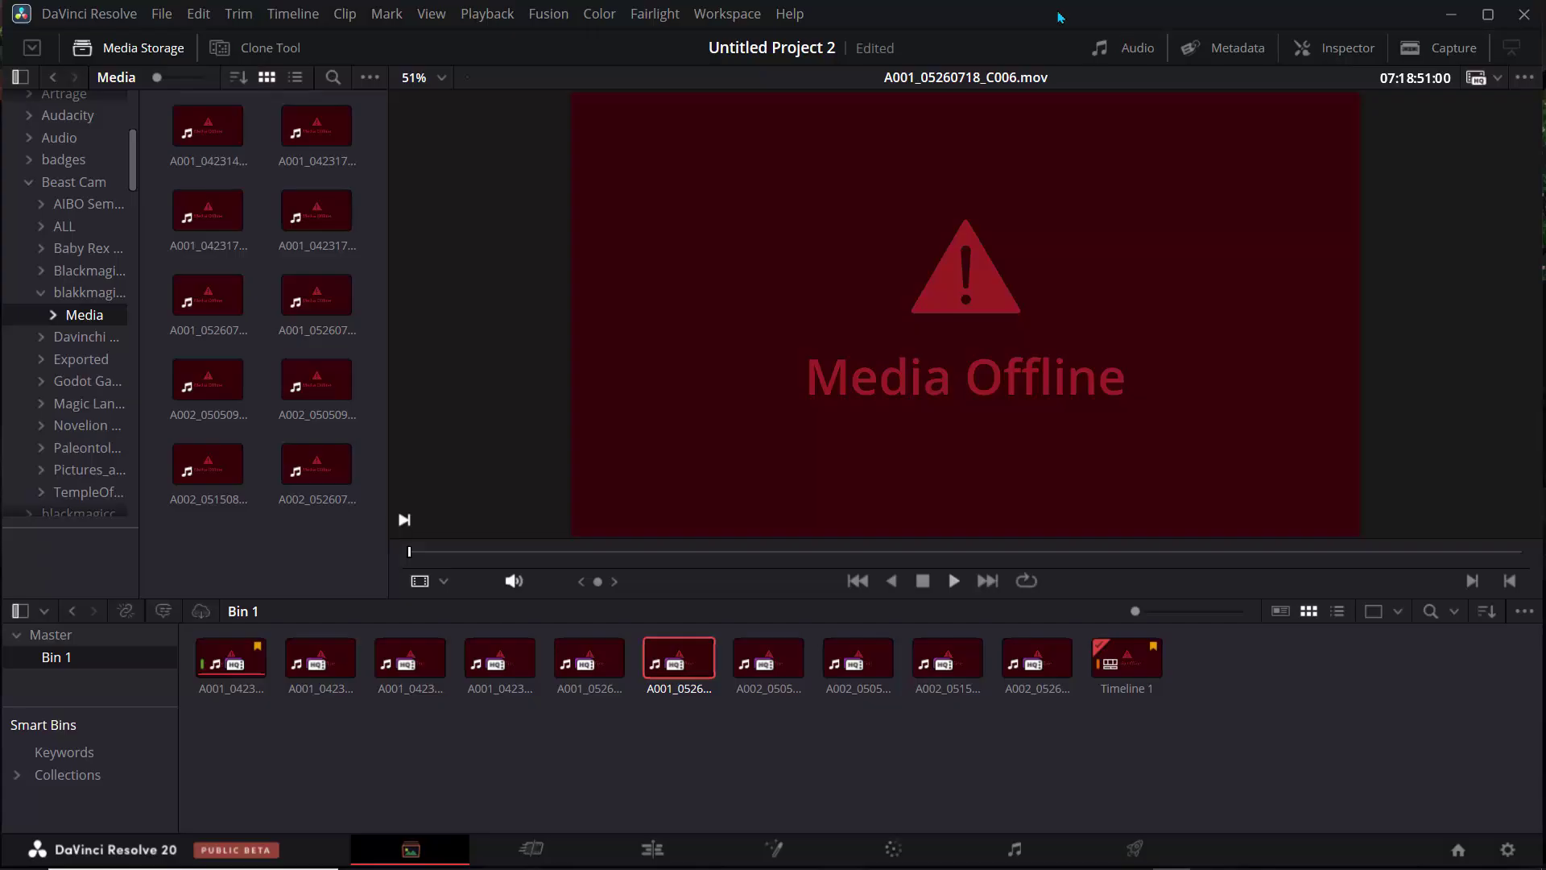
pyautogui.moveTo(1060, 15); pyautogui.dragTo(1476, 339)
pyautogui.moveTo(1010, 134); pyautogui.dragTo(322, 112)
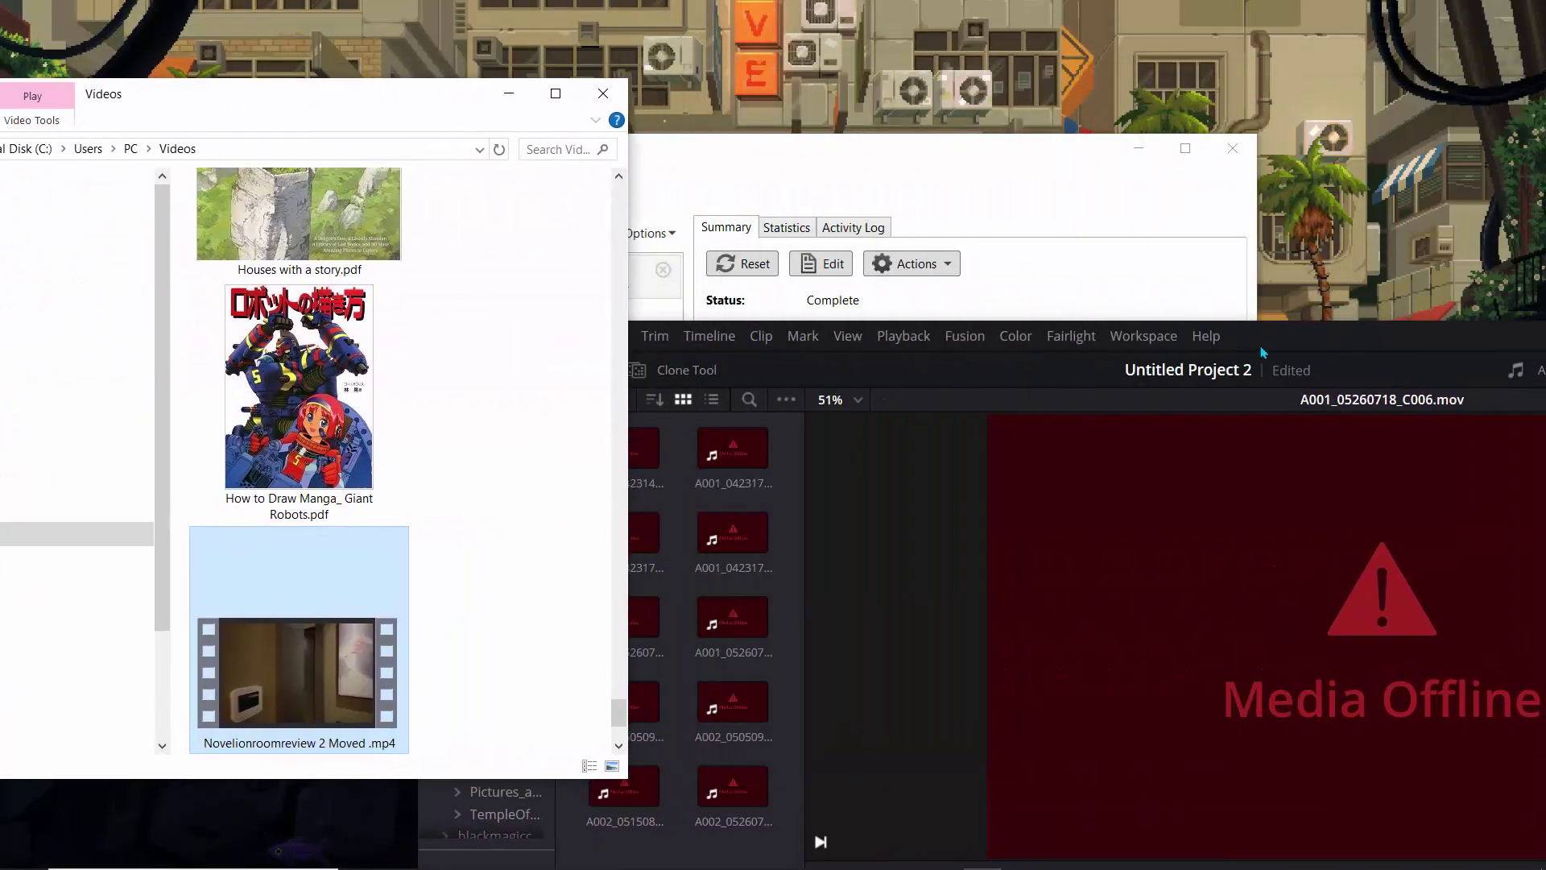
pyautogui.moveTo(1264, 342); pyautogui.dragTo(1492, 100)
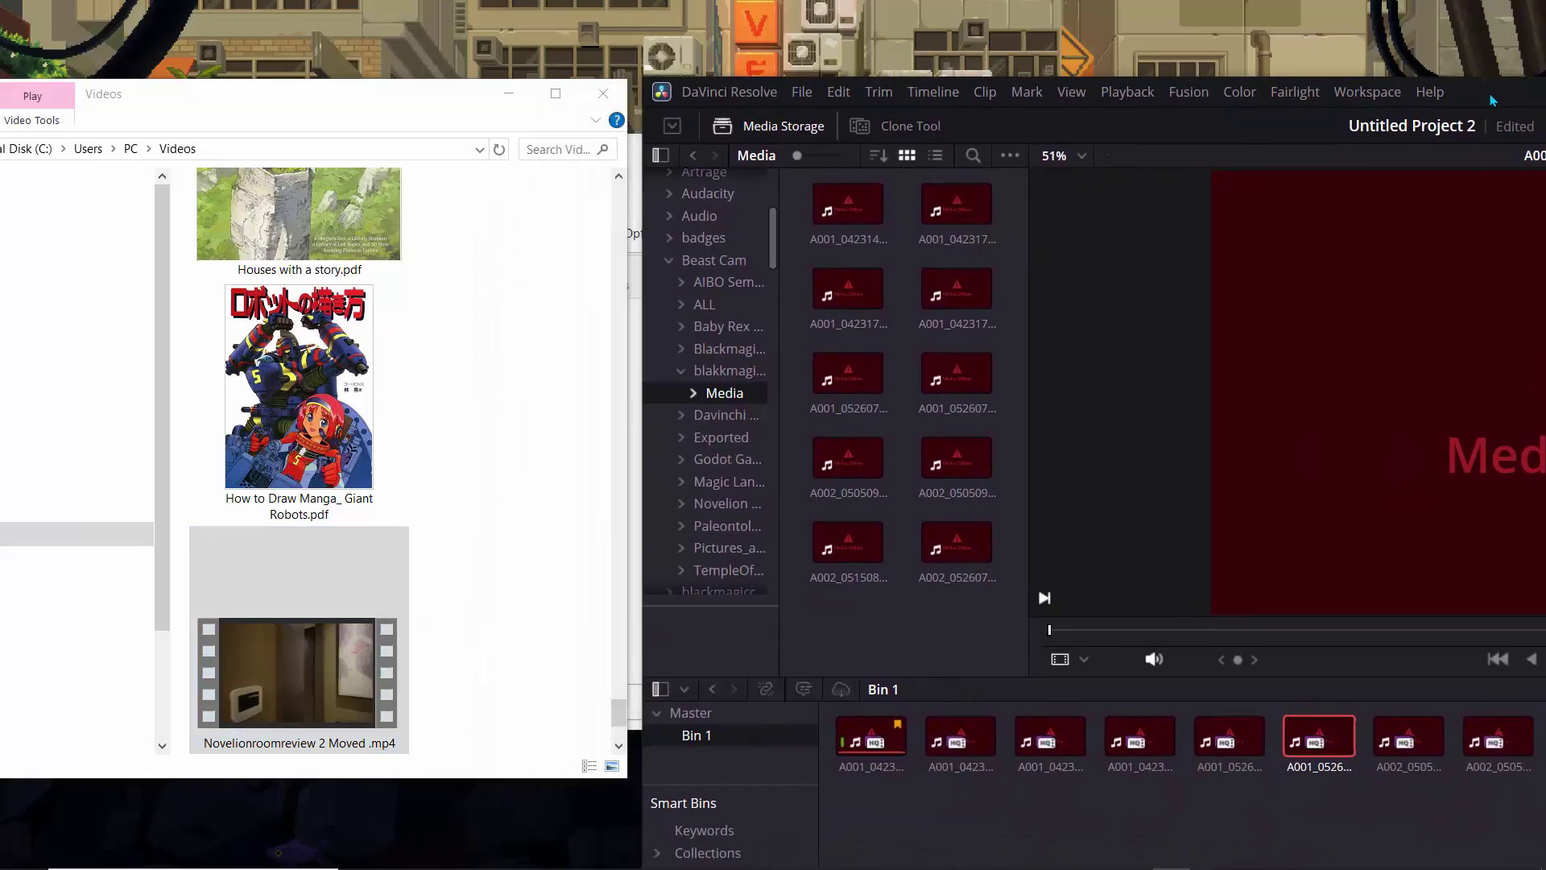
# Step: Import Novelionroomreview 2 Moved .mp4 from the Videos folder into Bin 1 and play it back briefly with DaVinci Resolve maximized
pyautogui.moveTo(855, 809); pyautogui.dragTo(908, 850)
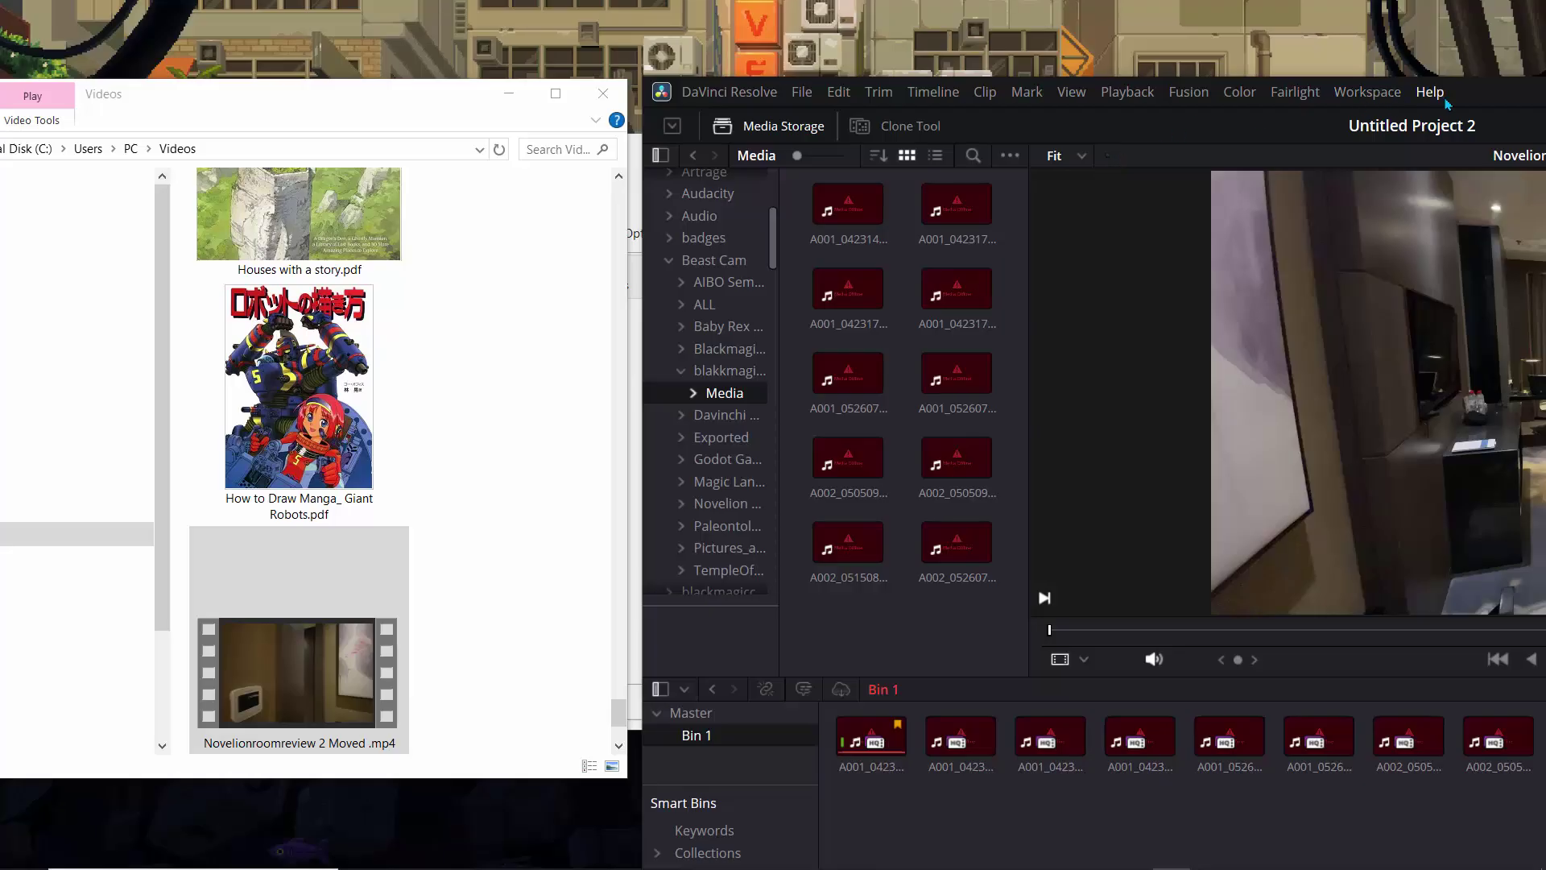
pyautogui.moveTo(1502, 103); pyautogui.dragTo(872, 77)
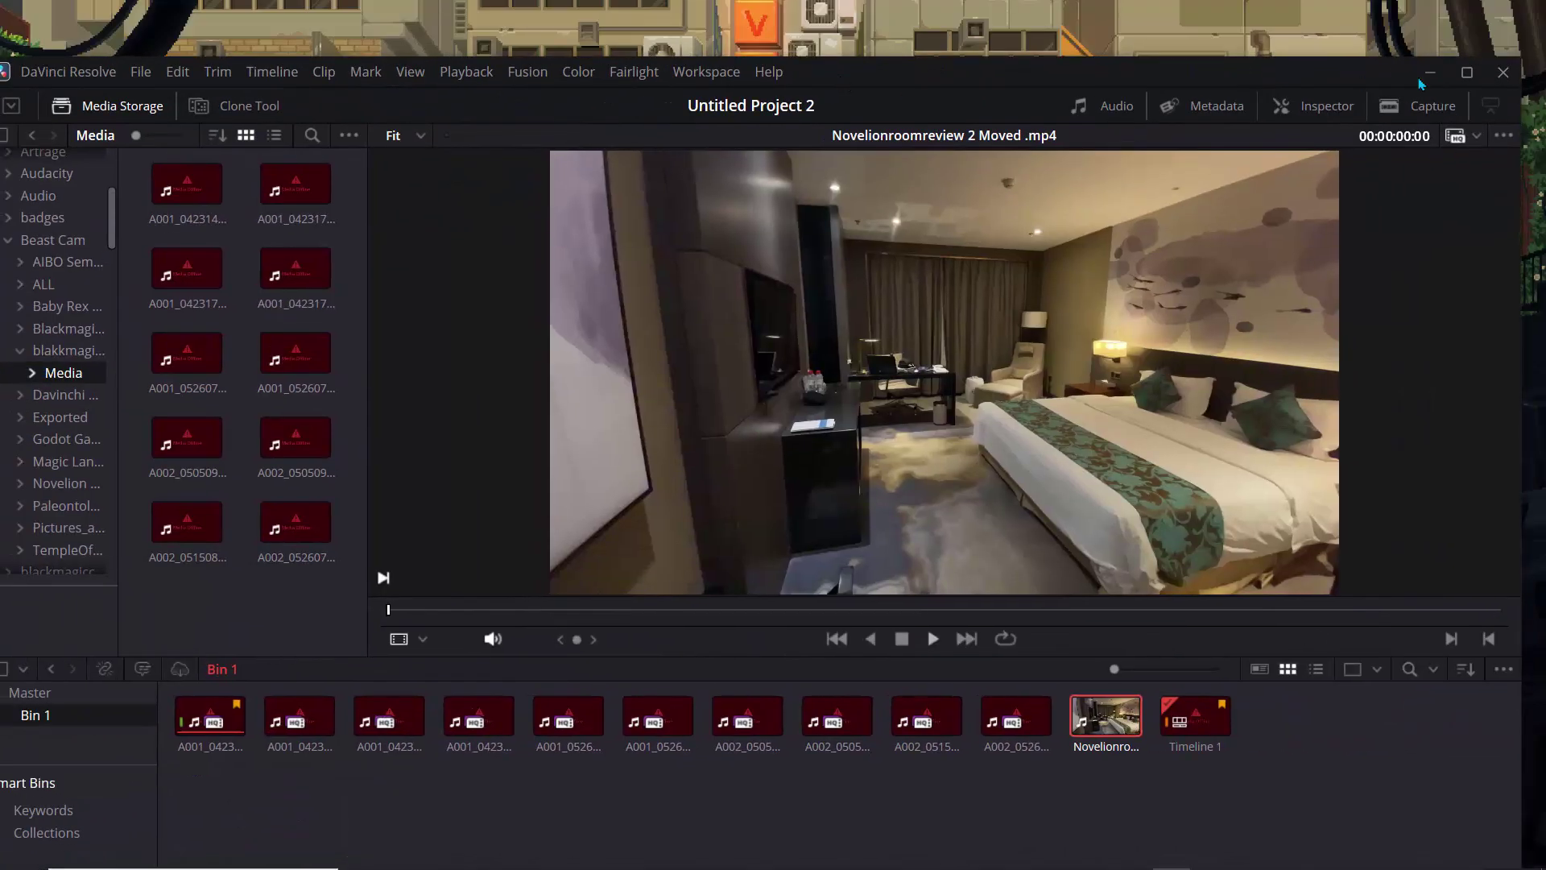
pyautogui.click(1474, 70)
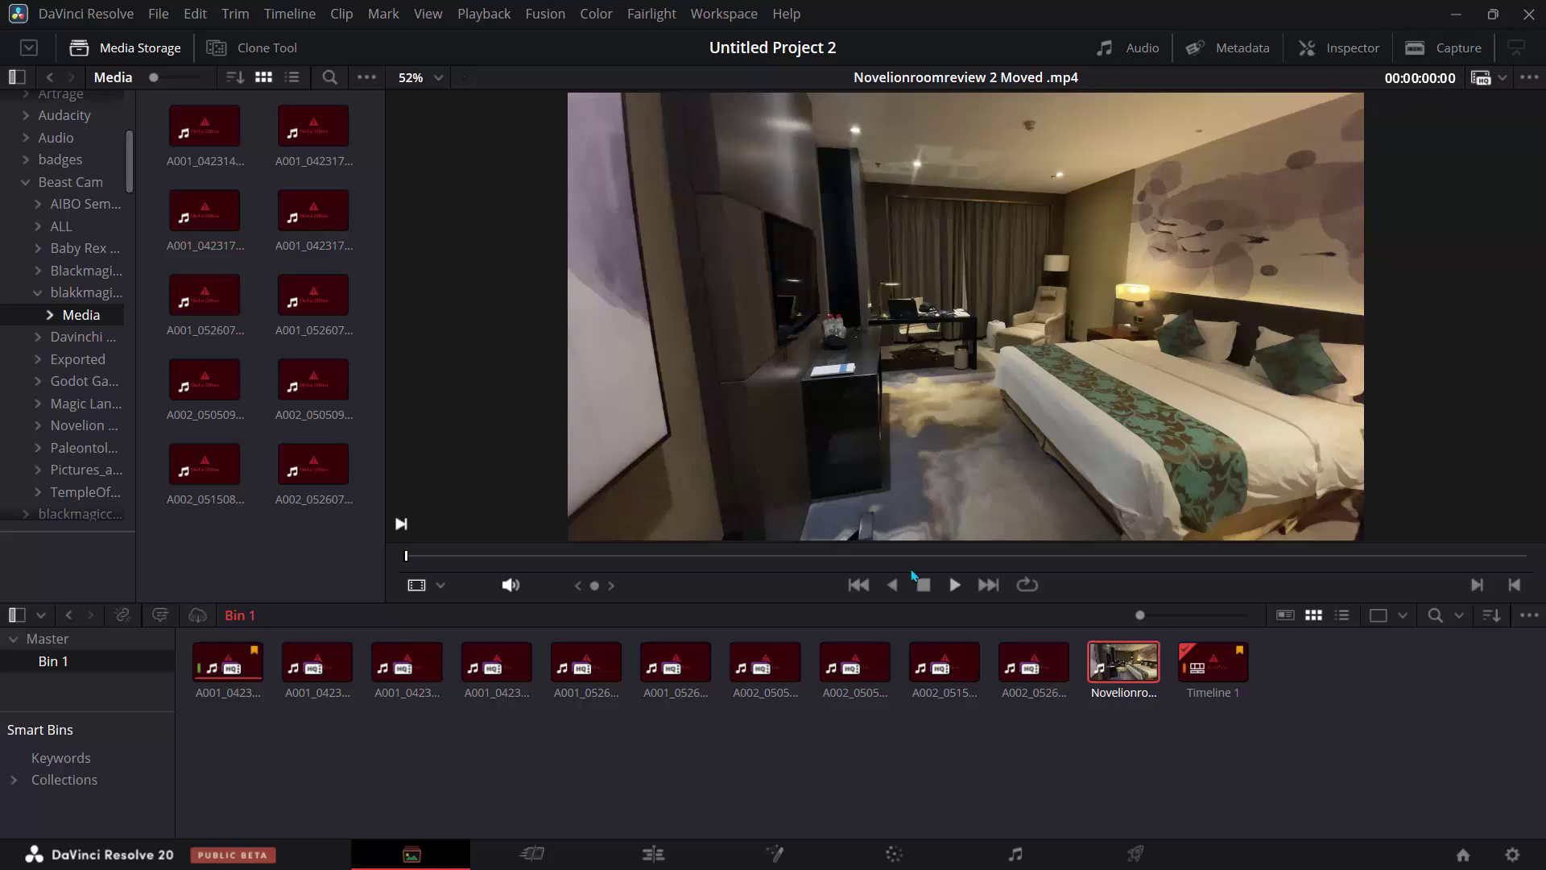
pyautogui.click(957, 593)
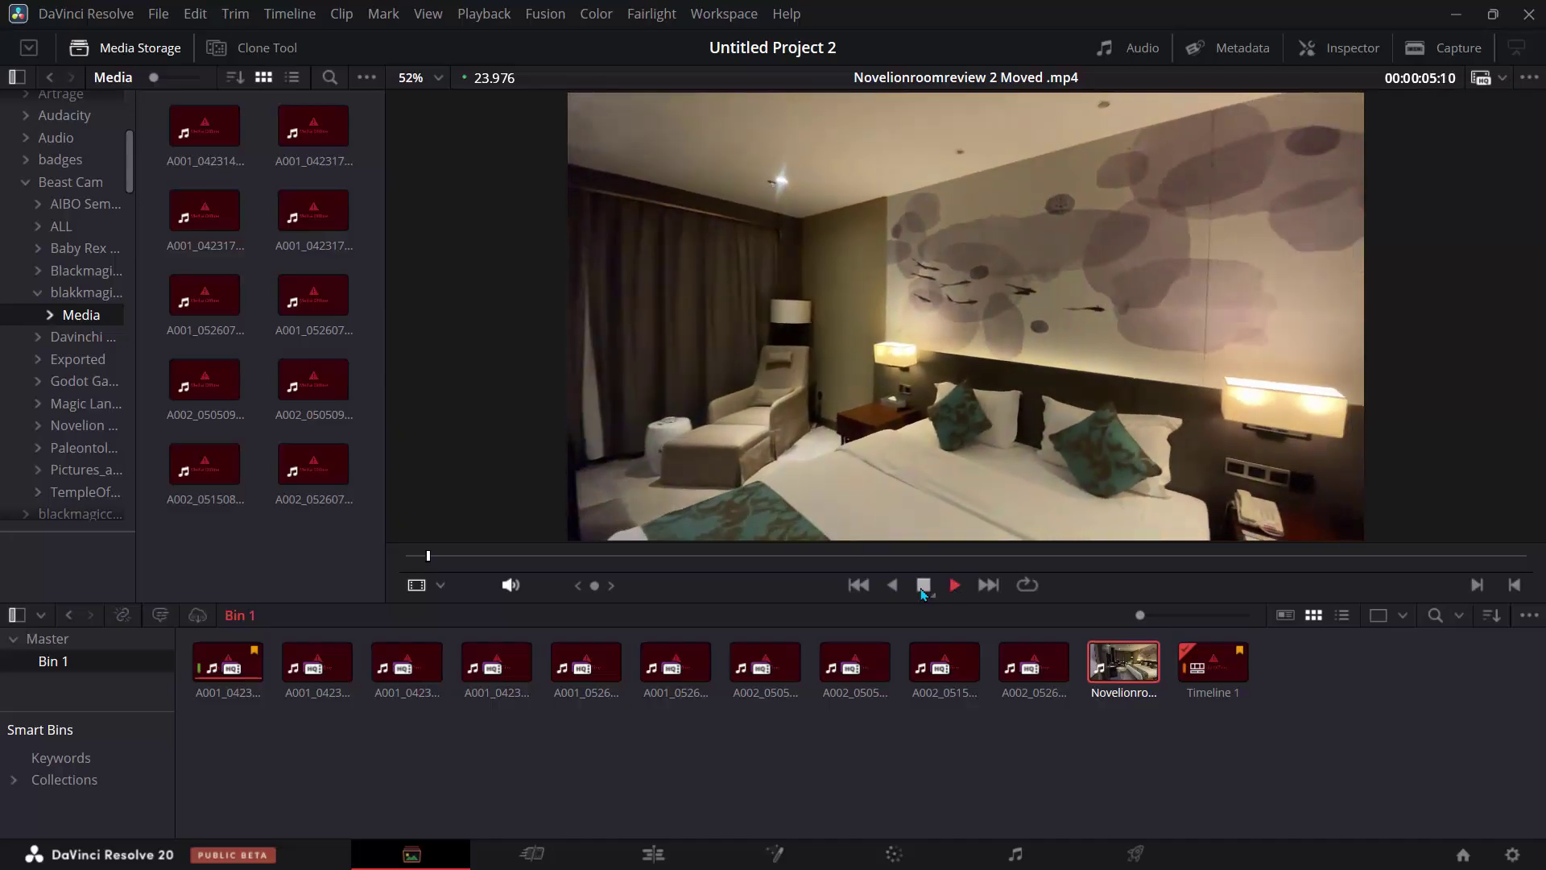
pyautogui.click(923, 591)
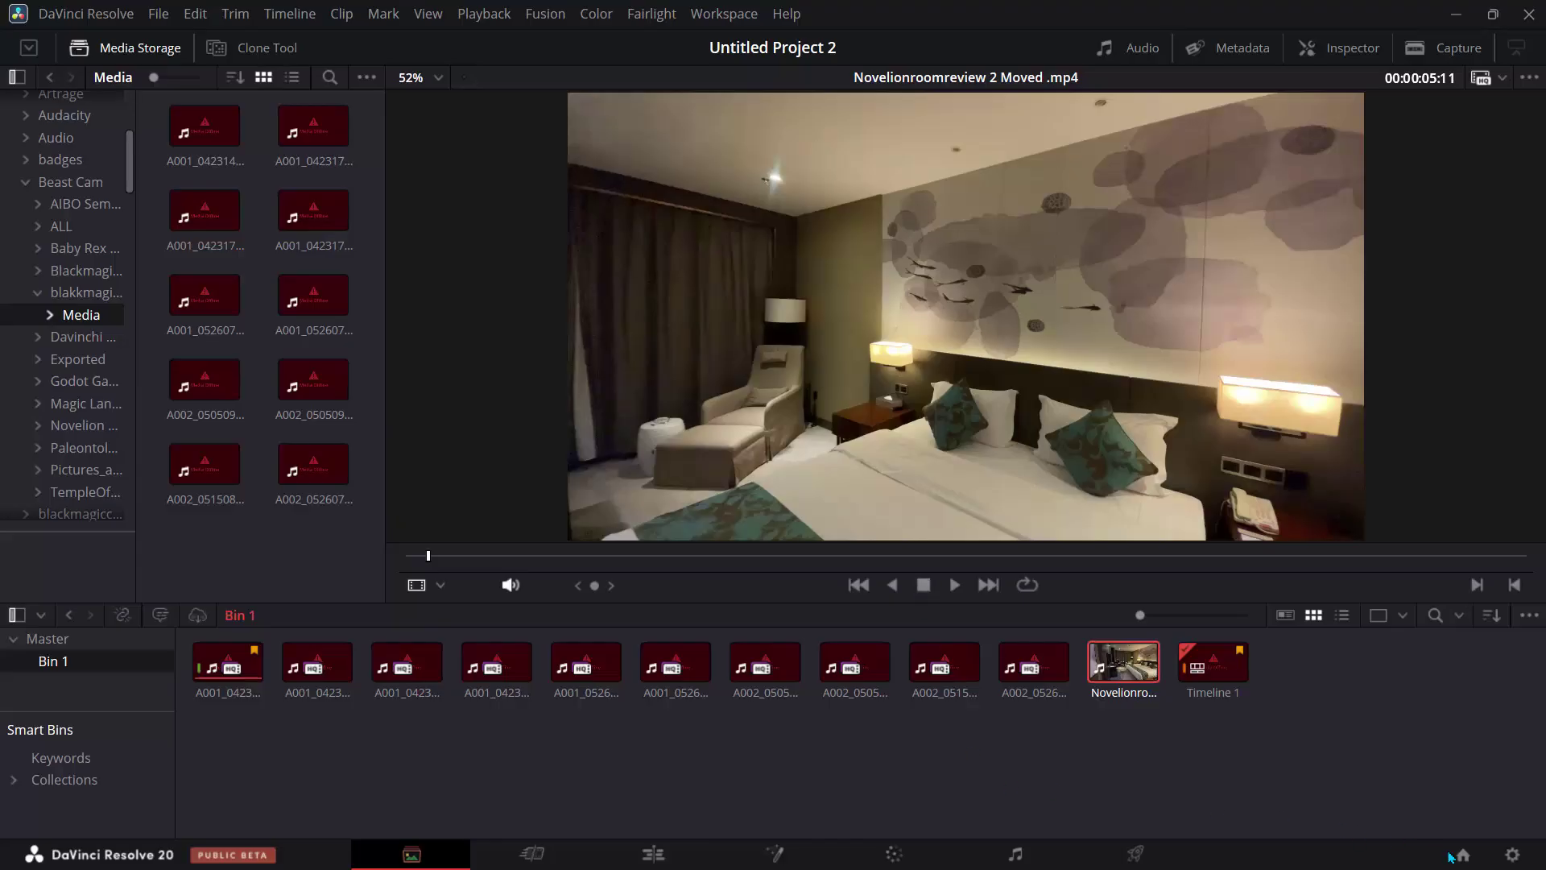
# Step: Check the timeline format, frame rate and video monitoring options in the project's master settings, cancelling without changes
pyautogui.click(1511, 858)
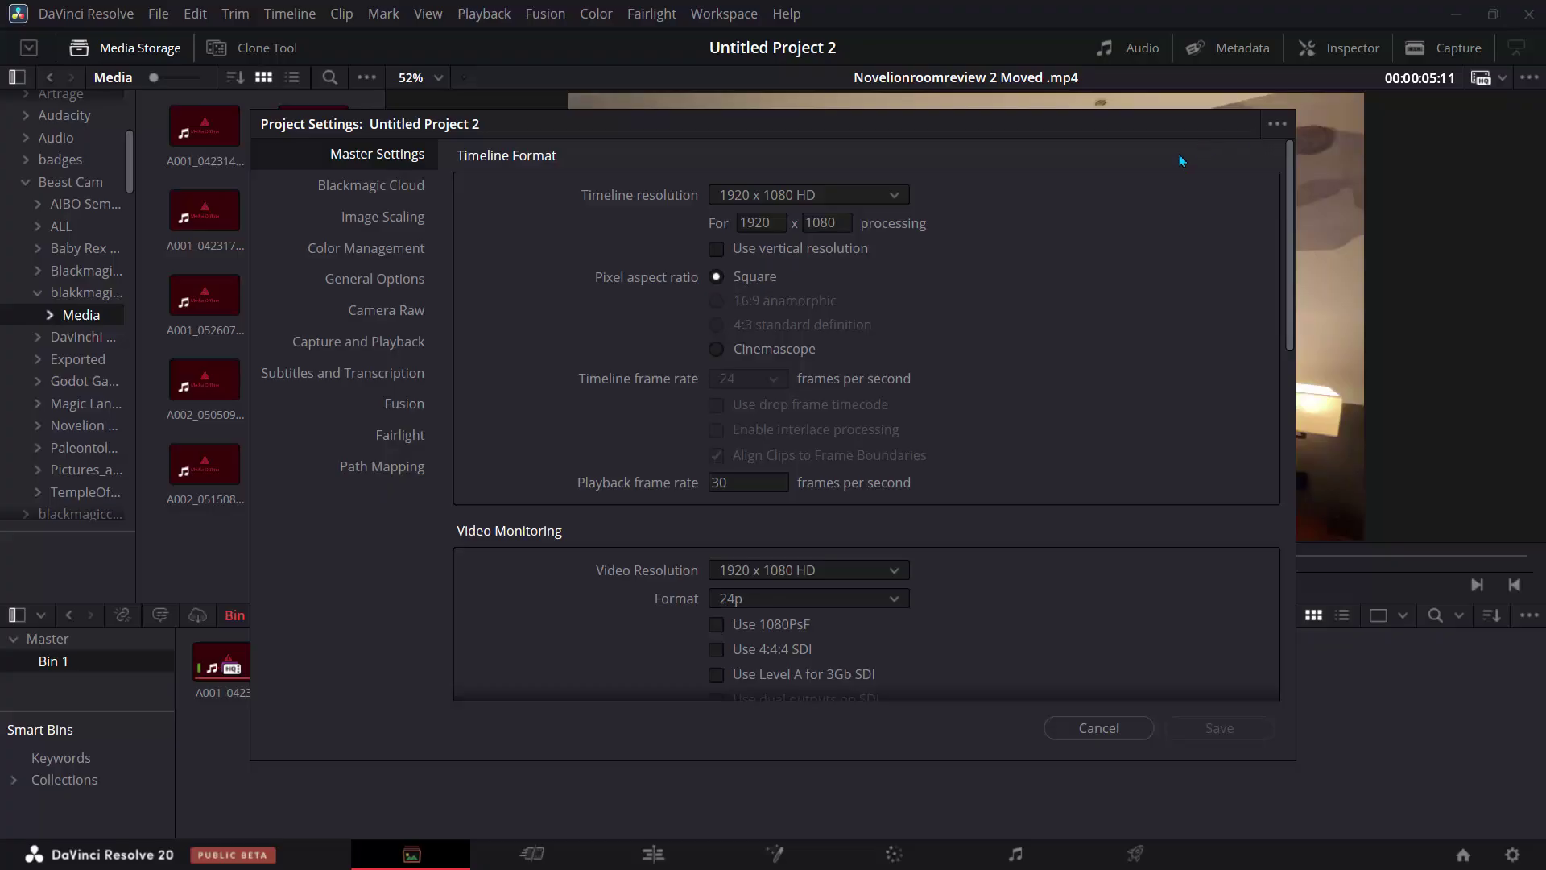
pyautogui.click(1098, 728)
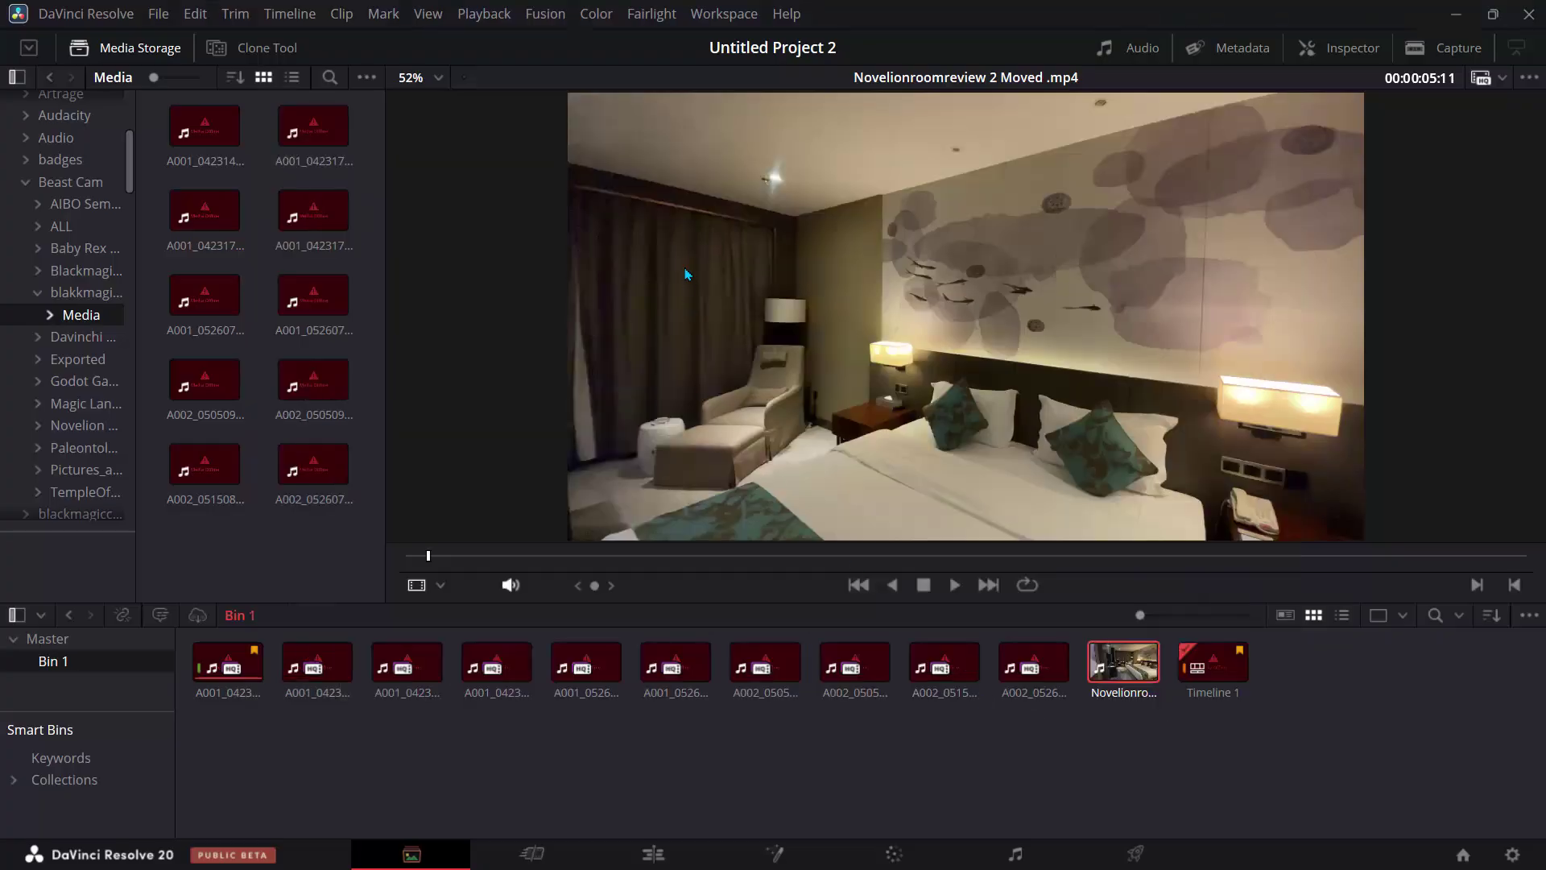
pyautogui.click(1512, 855)
pyautogui.scroll(-3, 578, 574)
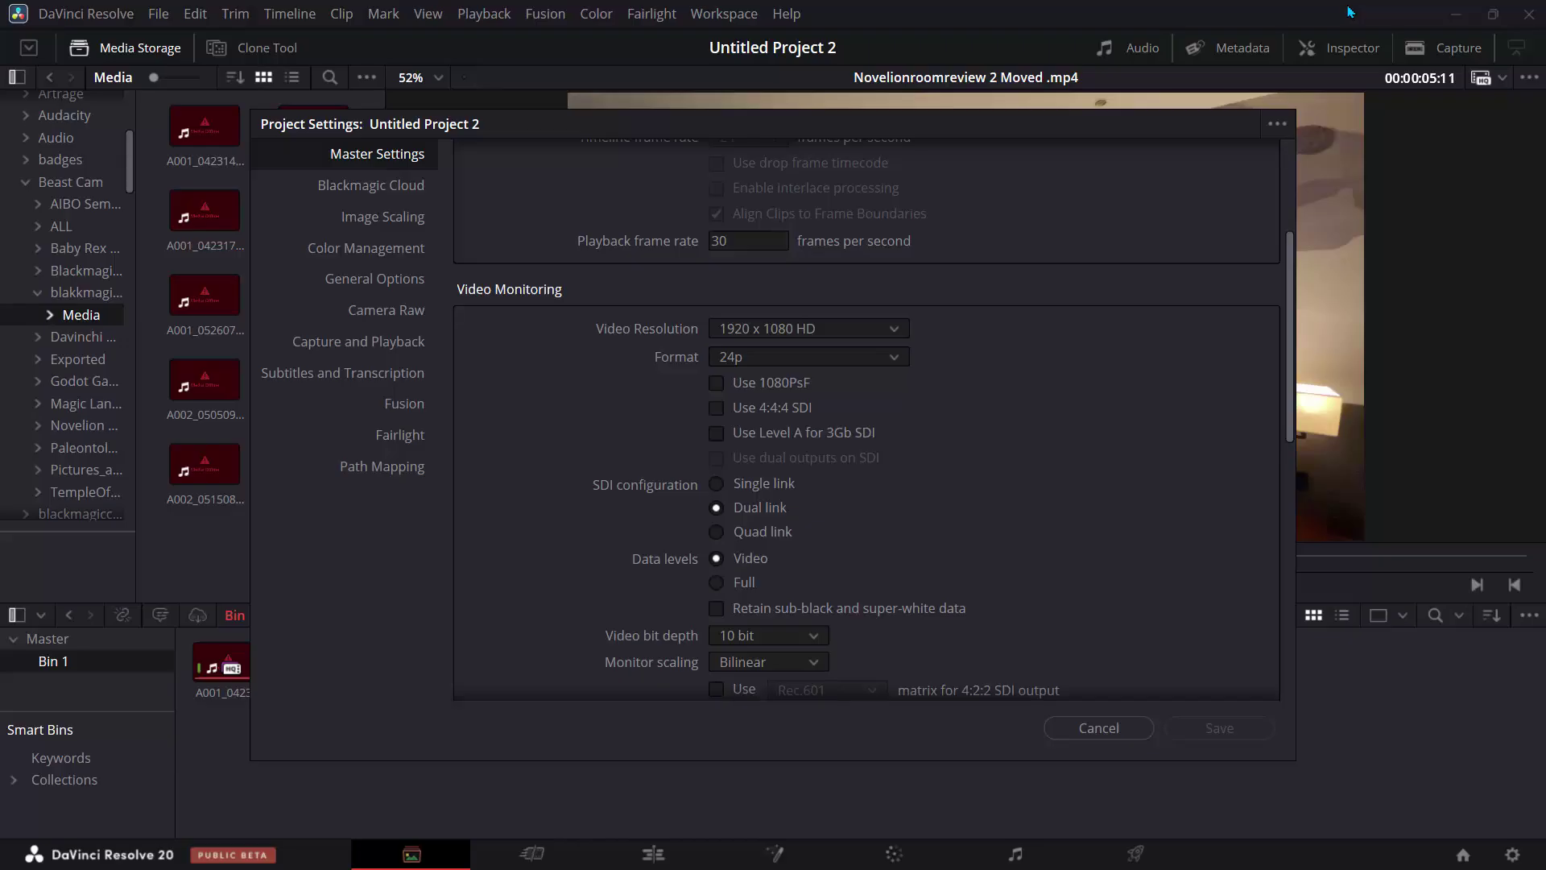
pyautogui.click(1099, 728)
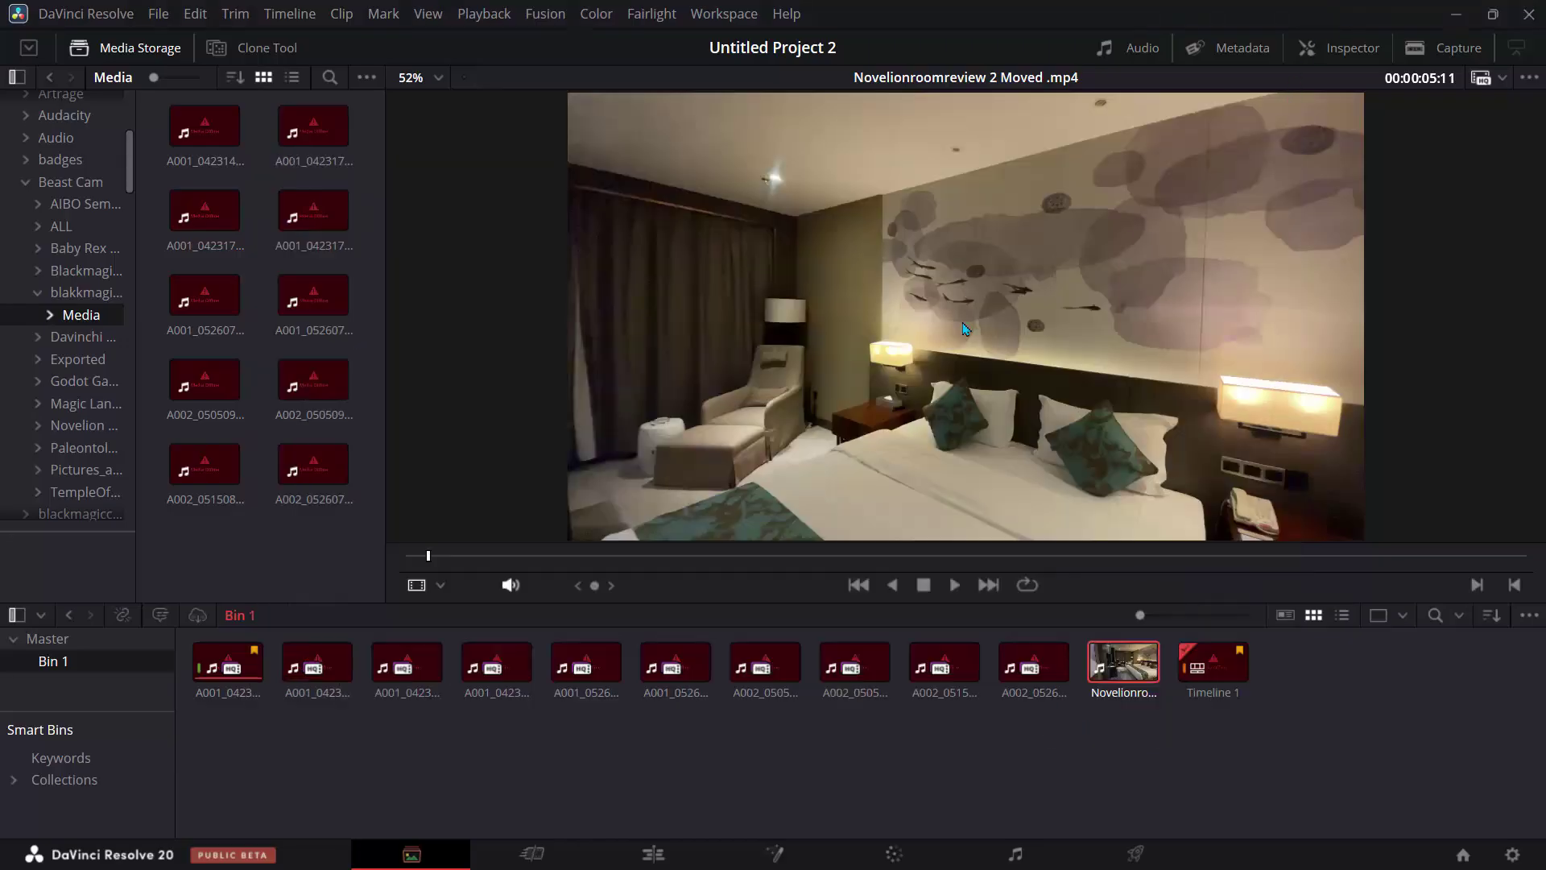
# Step: Minimize DaVinci Resolve and examine the finished job's activity log in the maximized HandBrake queue
pyautogui.click(1457, 14)
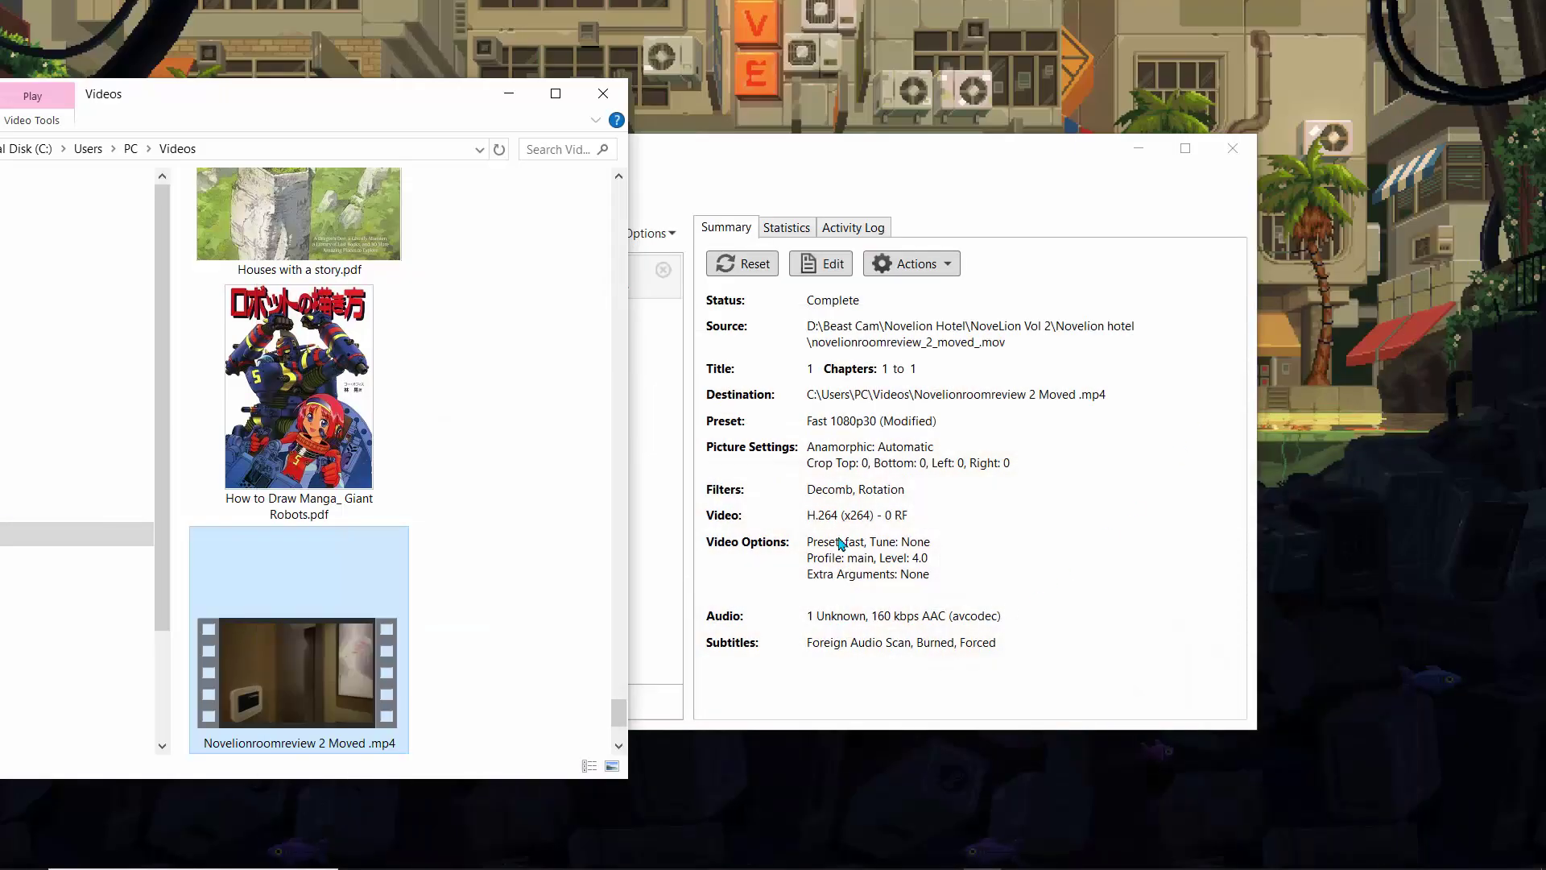
pyautogui.click(1185, 148)
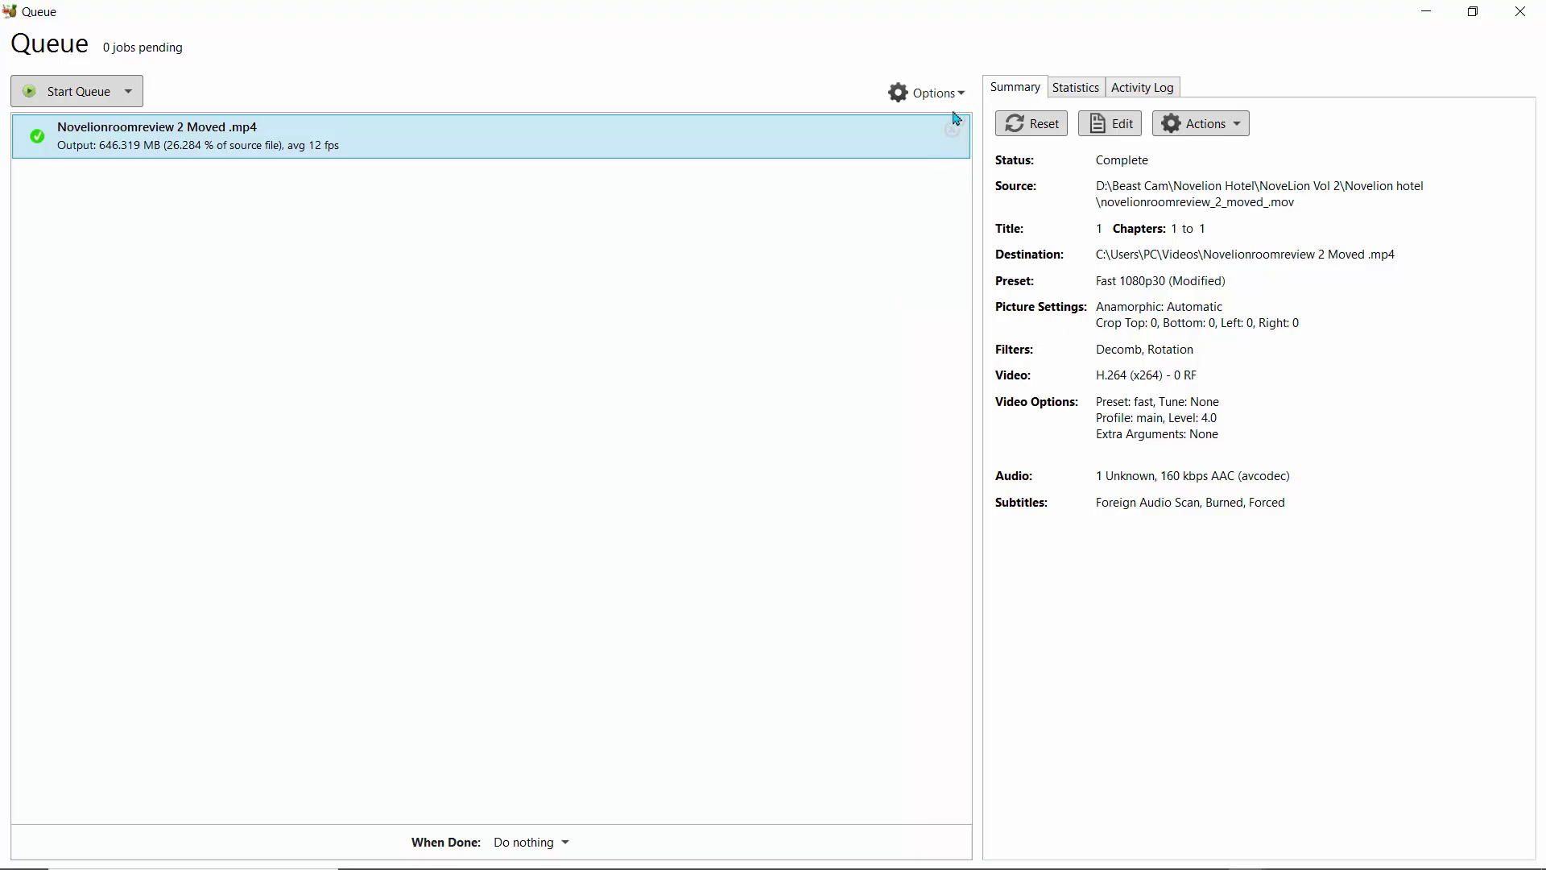
pyautogui.click(1055, 90)
pyautogui.click(1119, 95)
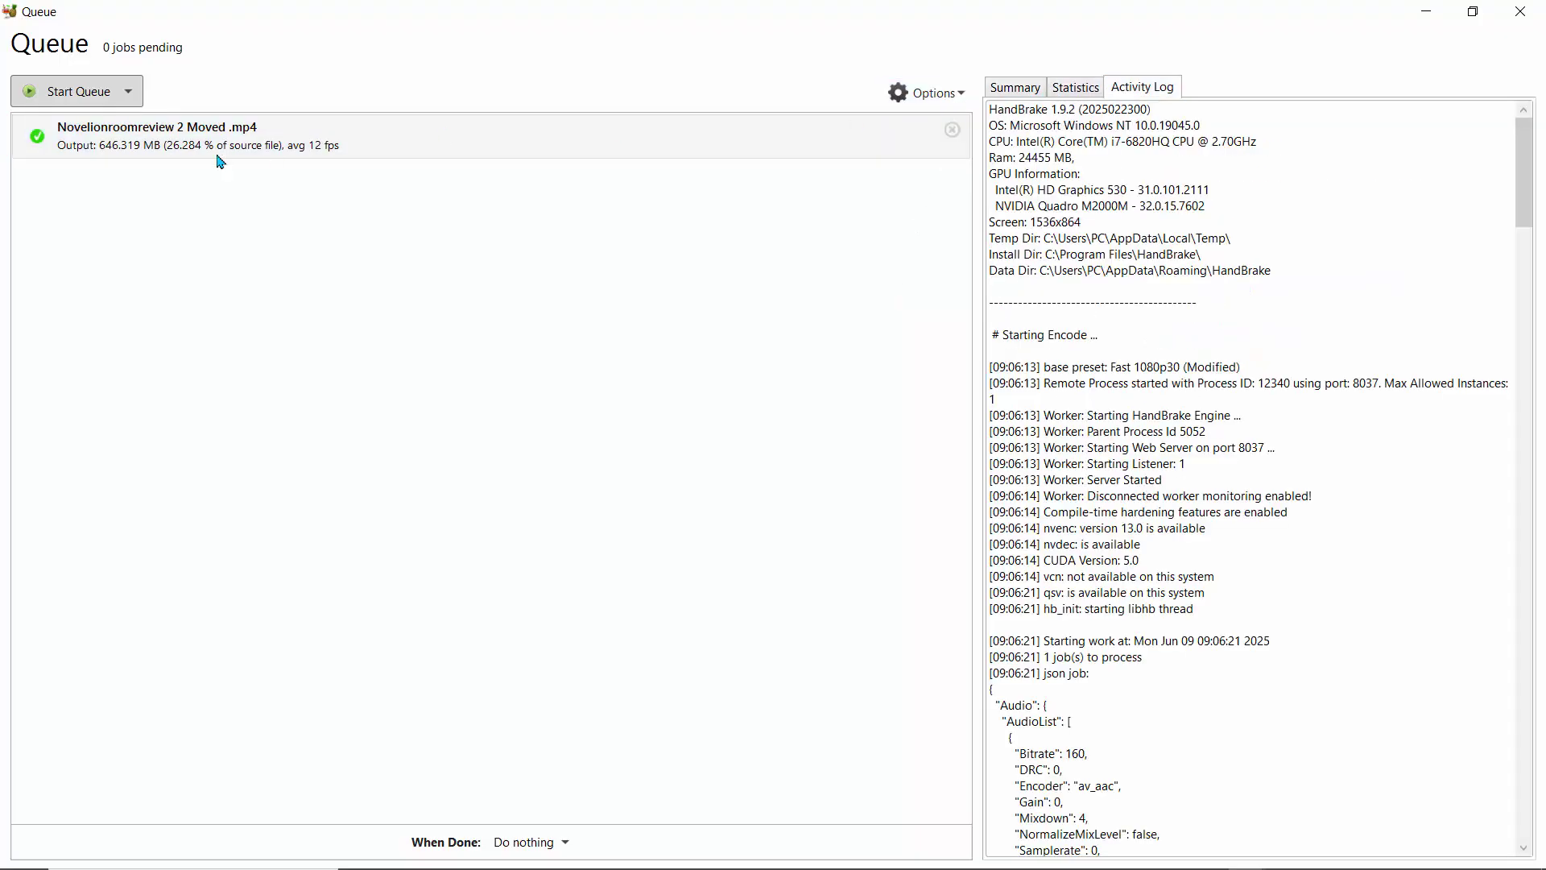
# Step: Try to start the encode queue again, and close the queue window
pyautogui.click(118, 97)
pyautogui.click(822, 520)
pyautogui.click(1520, 11)
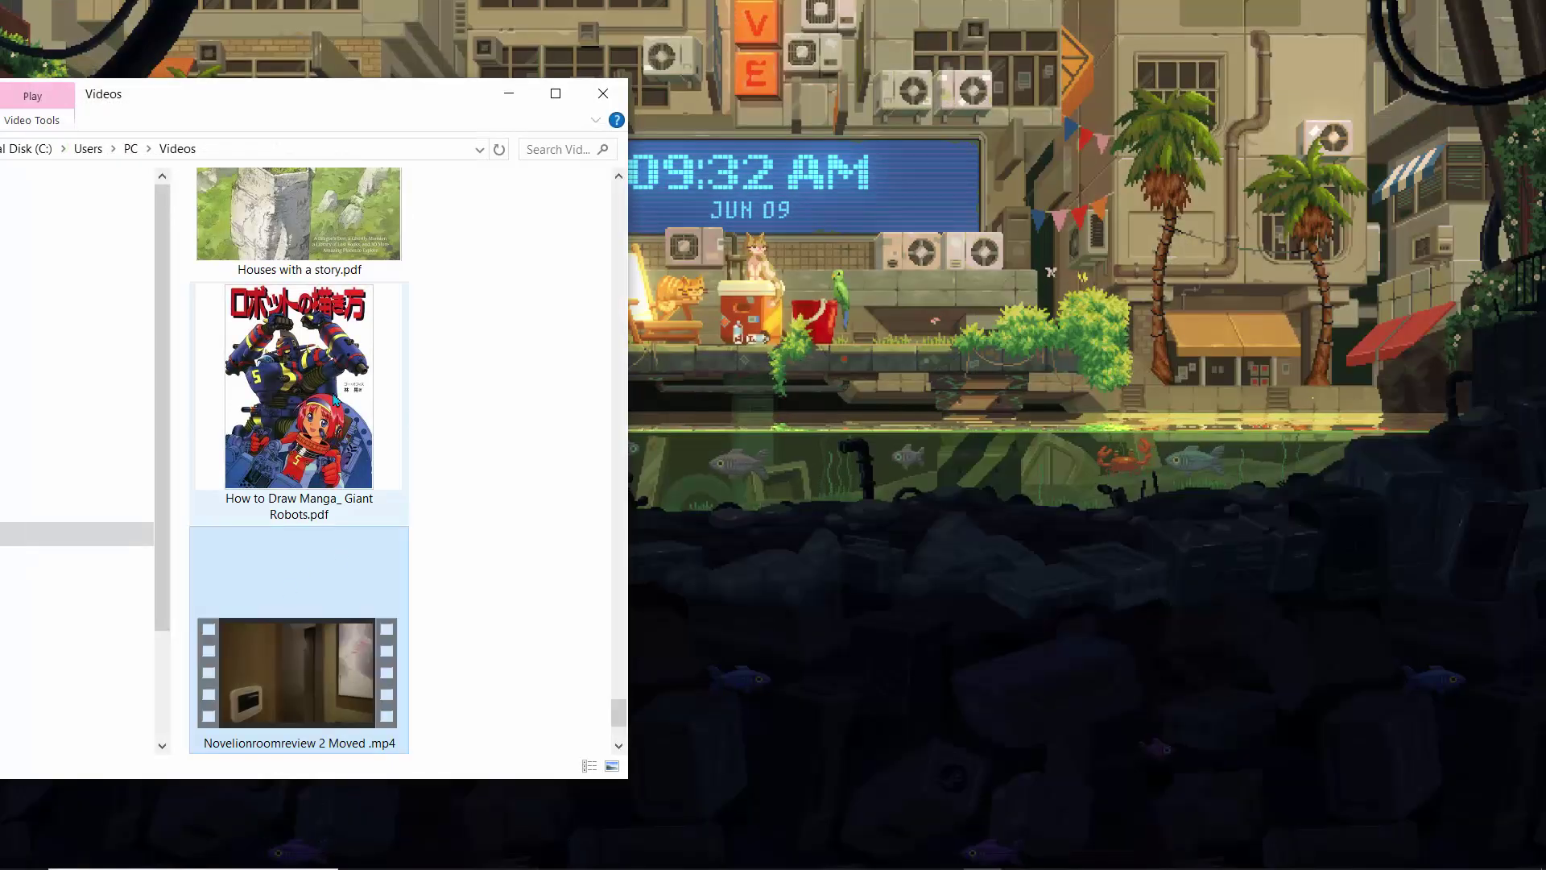
# Step: Return to the HandBrake main window and set the novelion_morning_02_moved_ video to Constant Framerate
pyautogui.click(1234, 860)
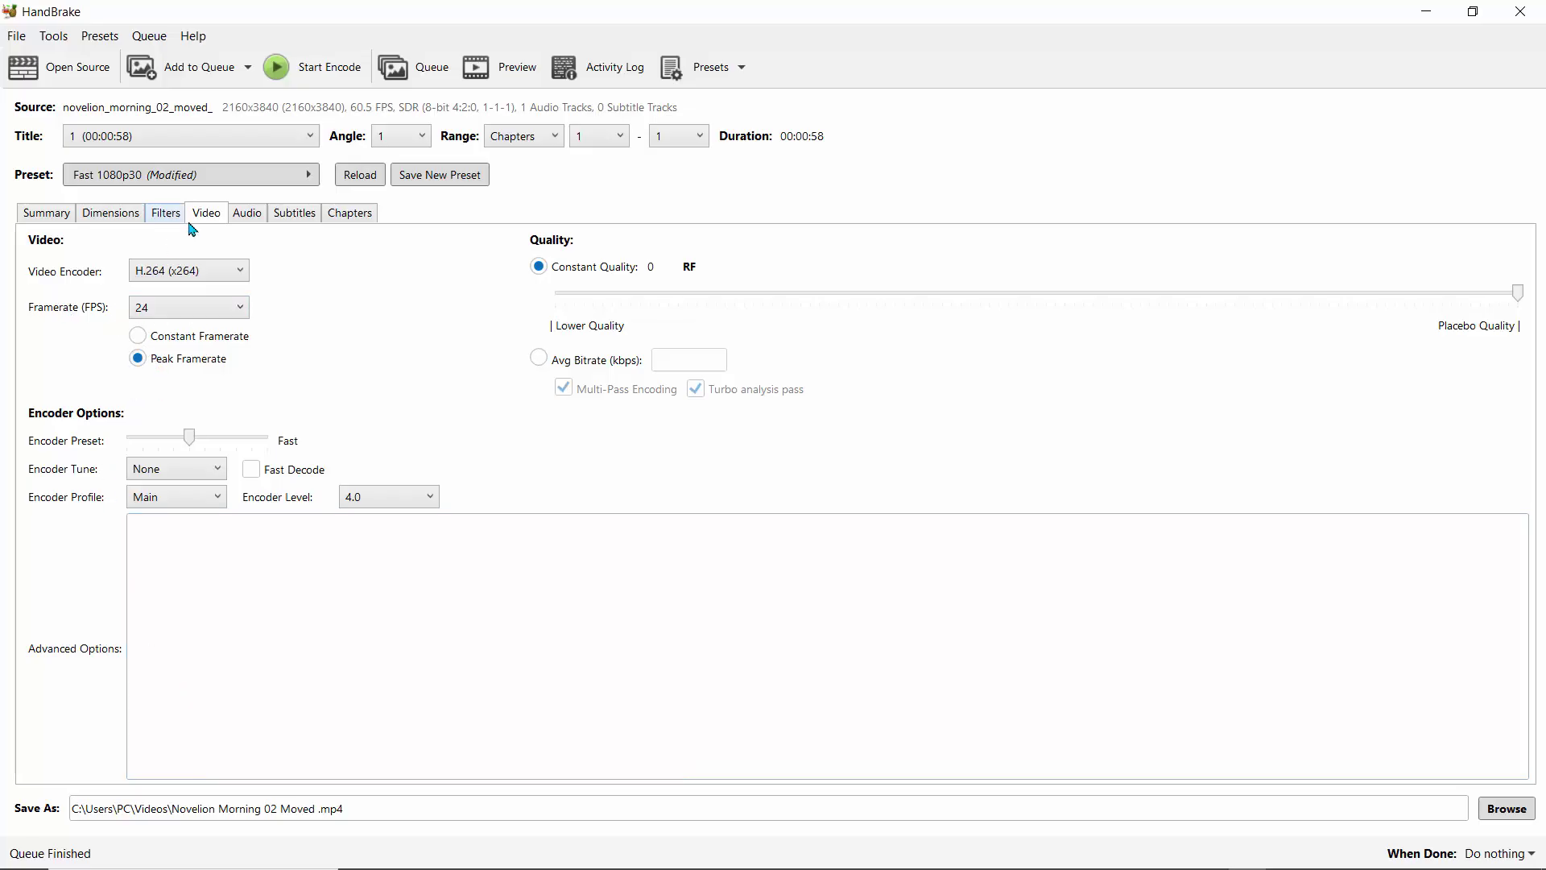
pyautogui.click(142, 338)
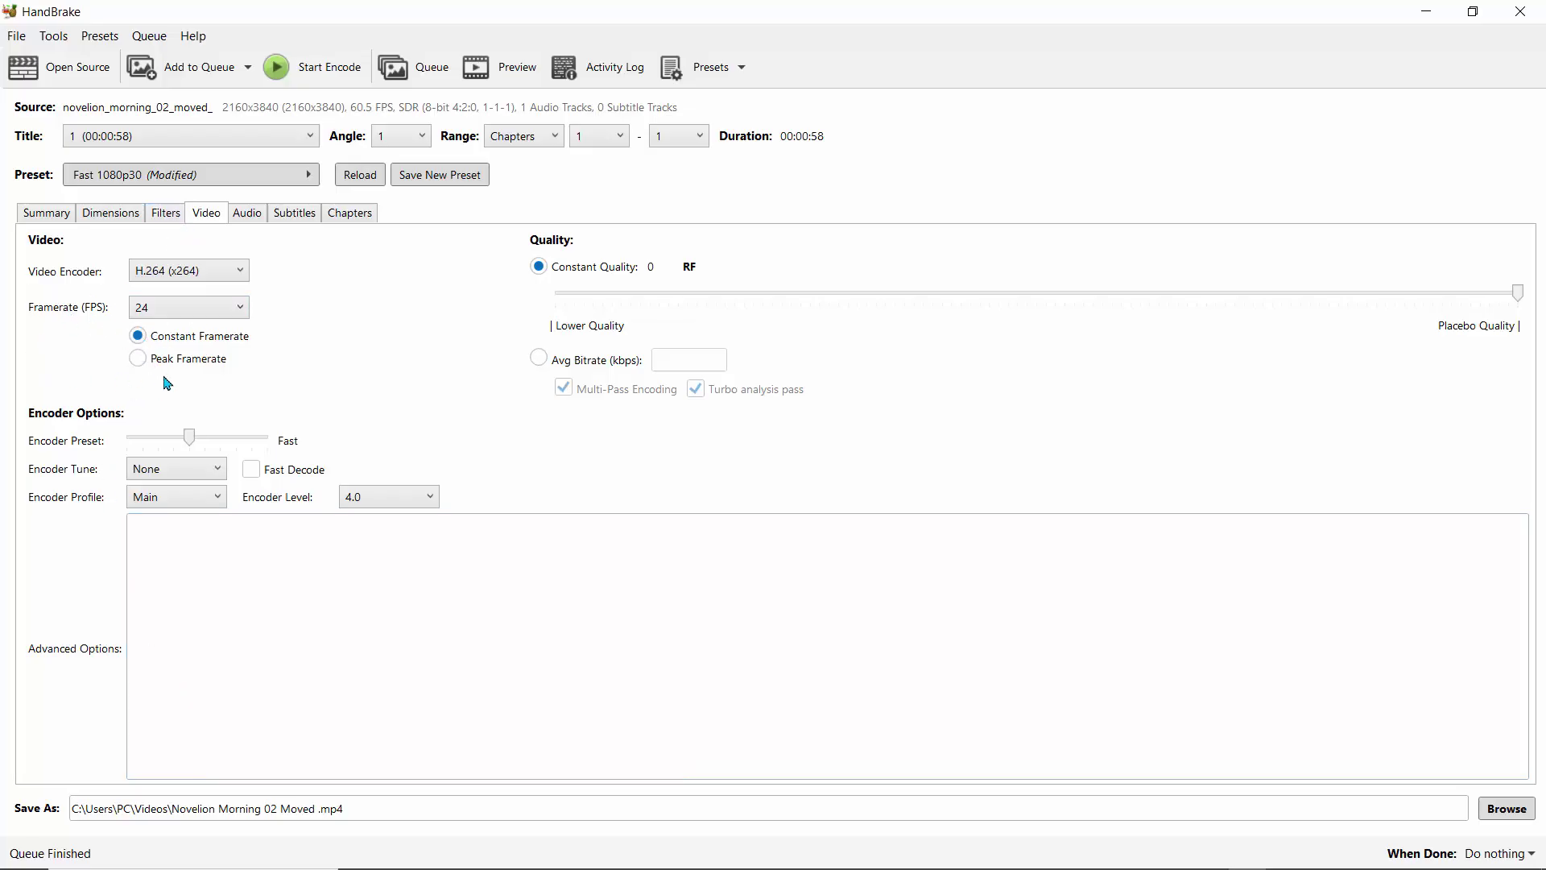